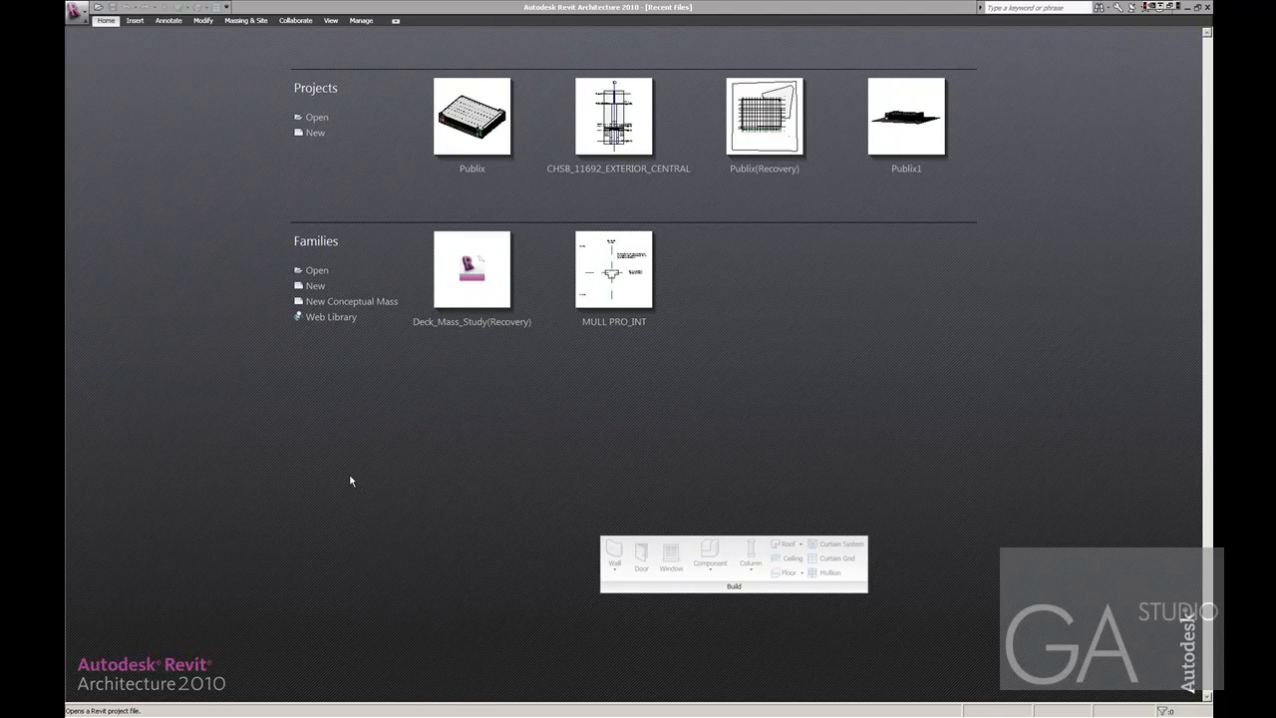
# Create a new conceptual mass family from the Mass.rft template.
pyautogui.click(343, 303)
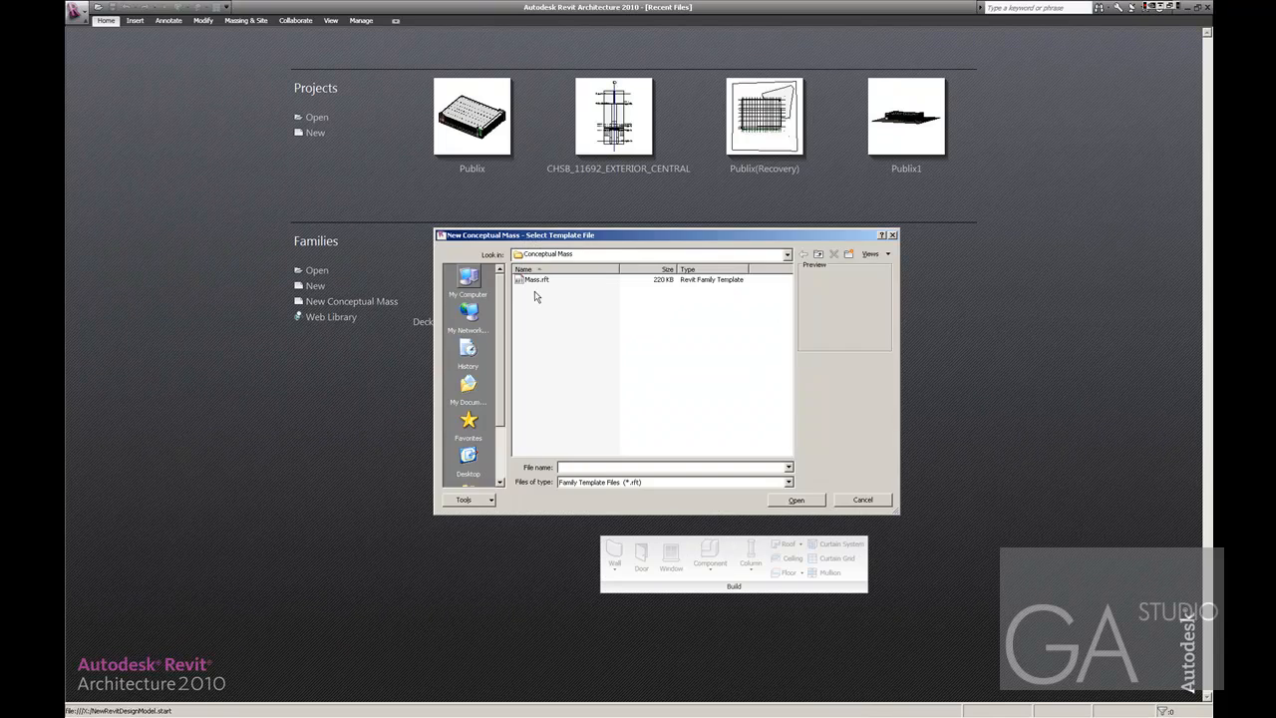
pyautogui.click(798, 500)
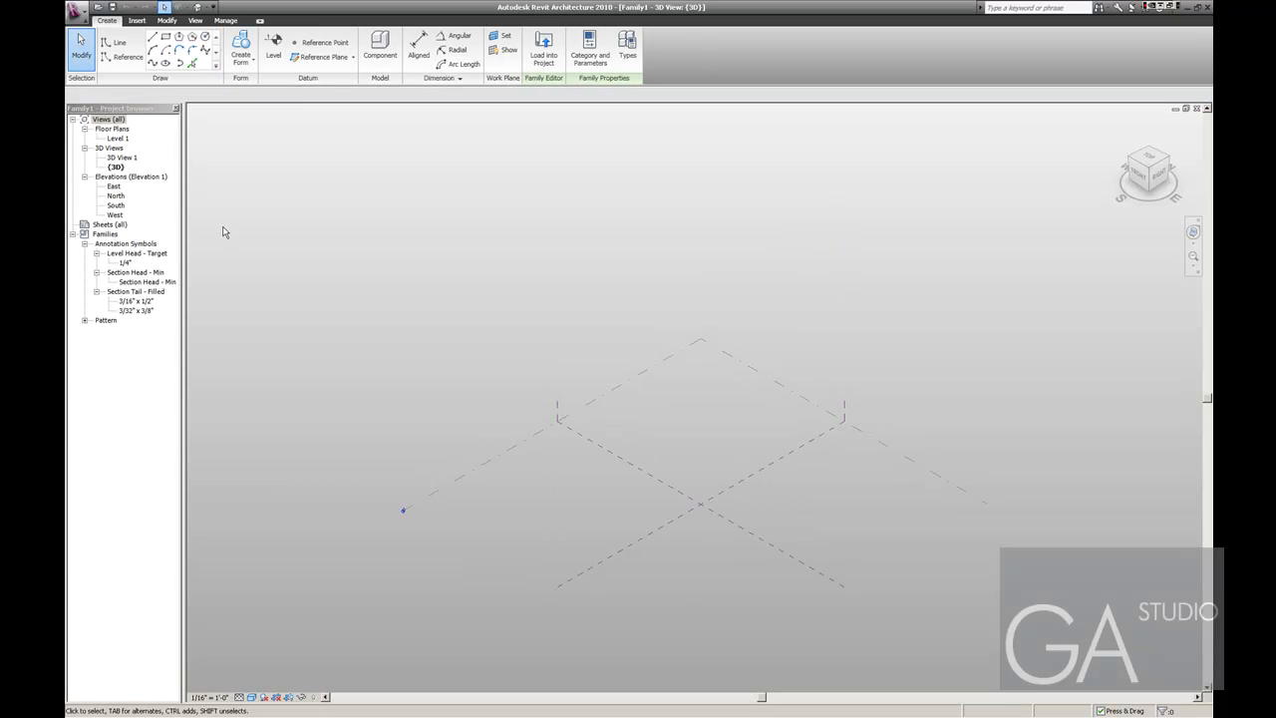
pyautogui.moveTo(626, 549); pyautogui.dragTo(599, 506, button='middle')
# Import VA Deck Publix.dwg center to center at Level 1 from P:, CLNT, ACME, block 133-standard parking options, 3d.
pyautogui.click(136, 20)
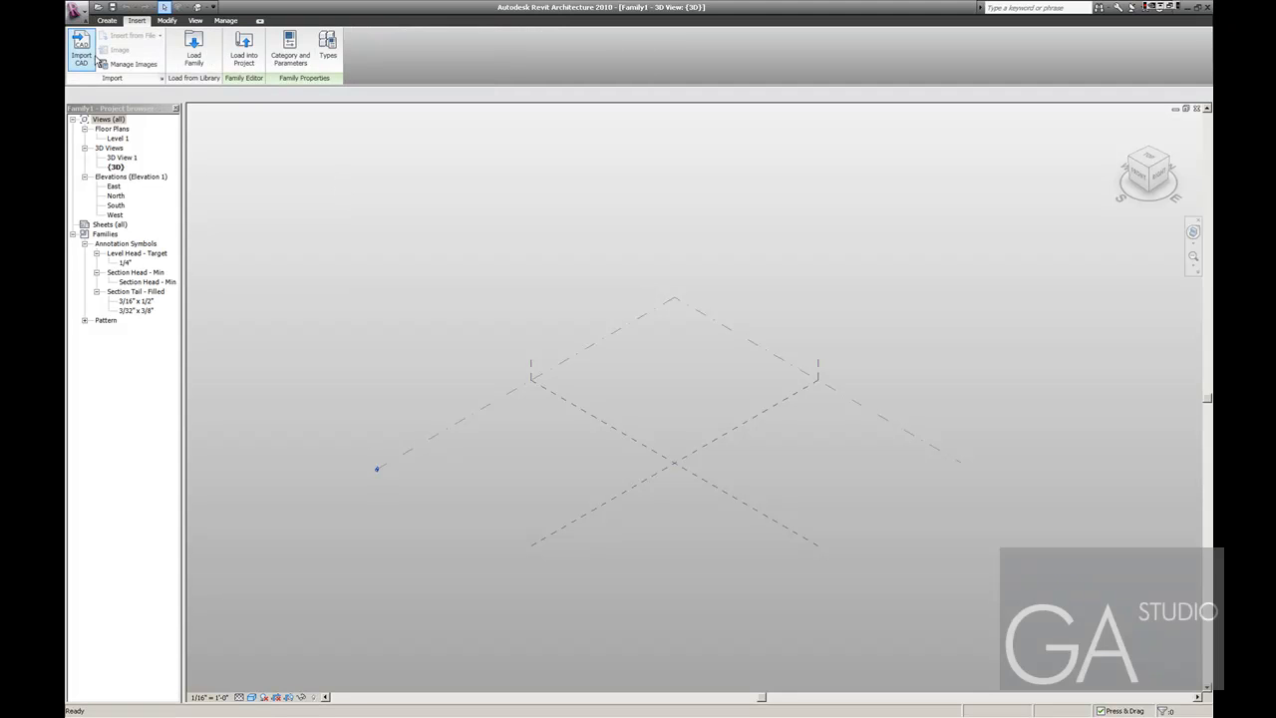
pyautogui.click(82, 50)
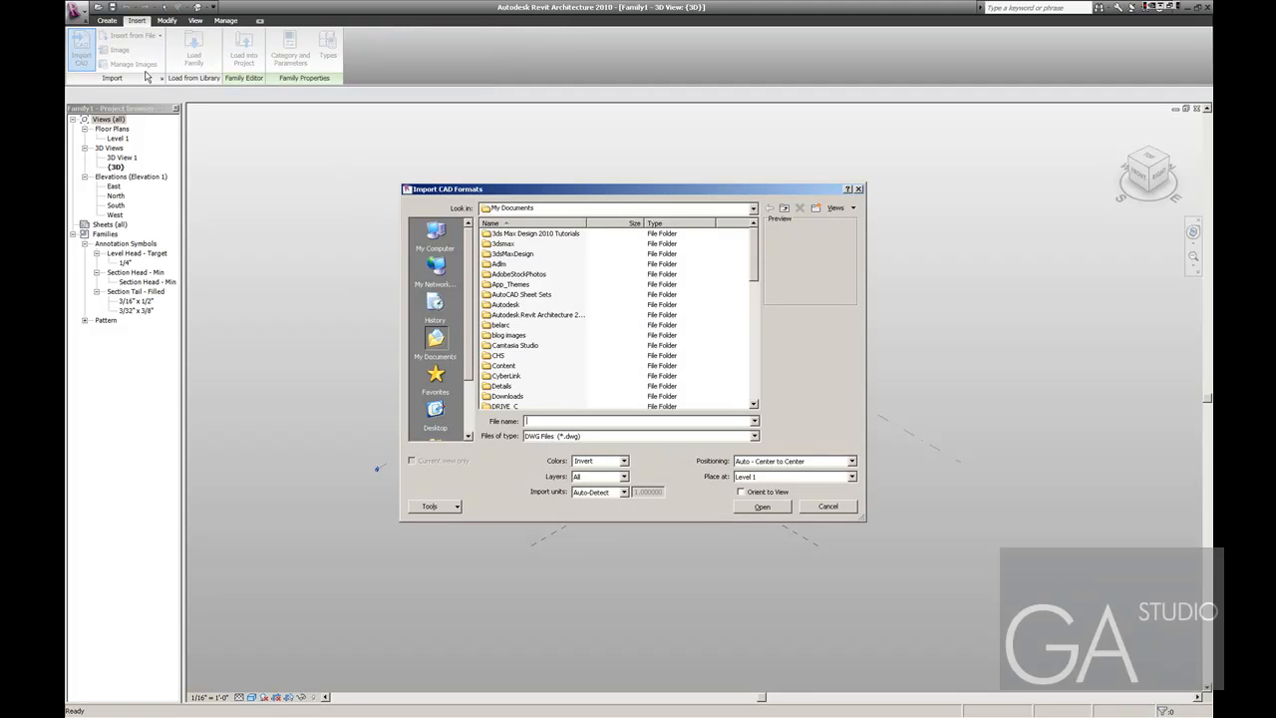
pyautogui.click(754, 209)
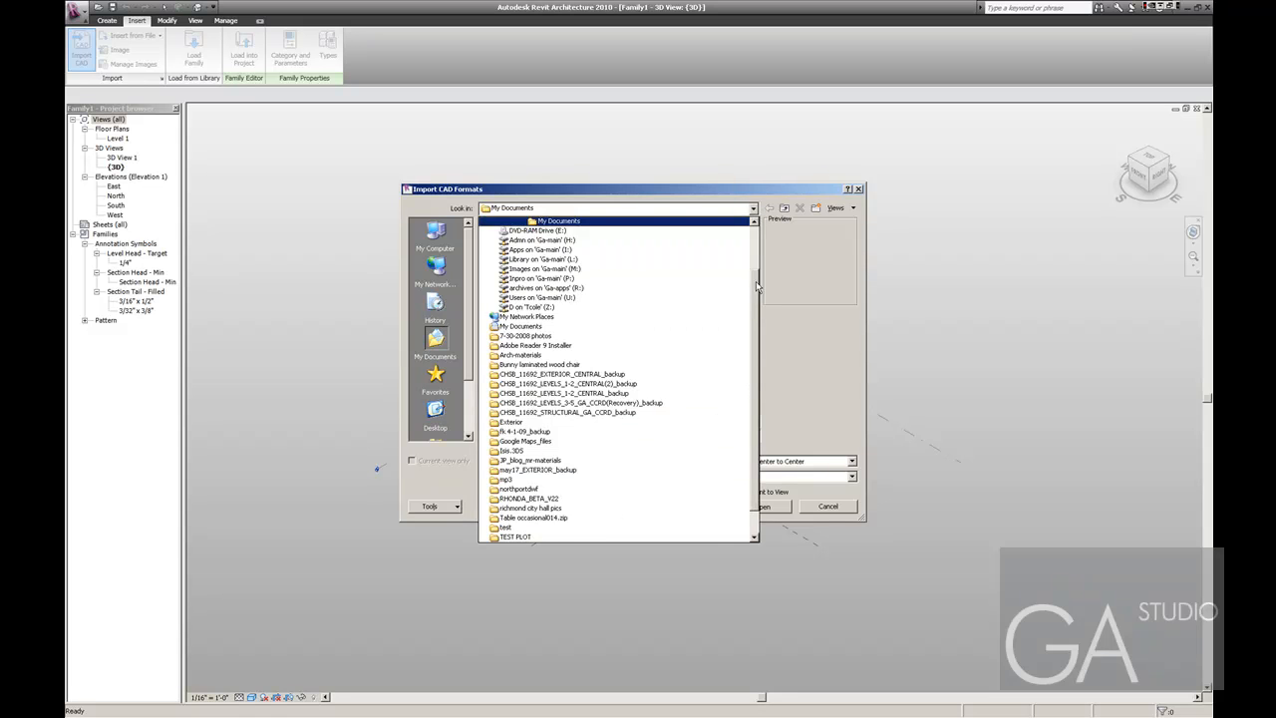
pyautogui.scroll(2, 757, 287)
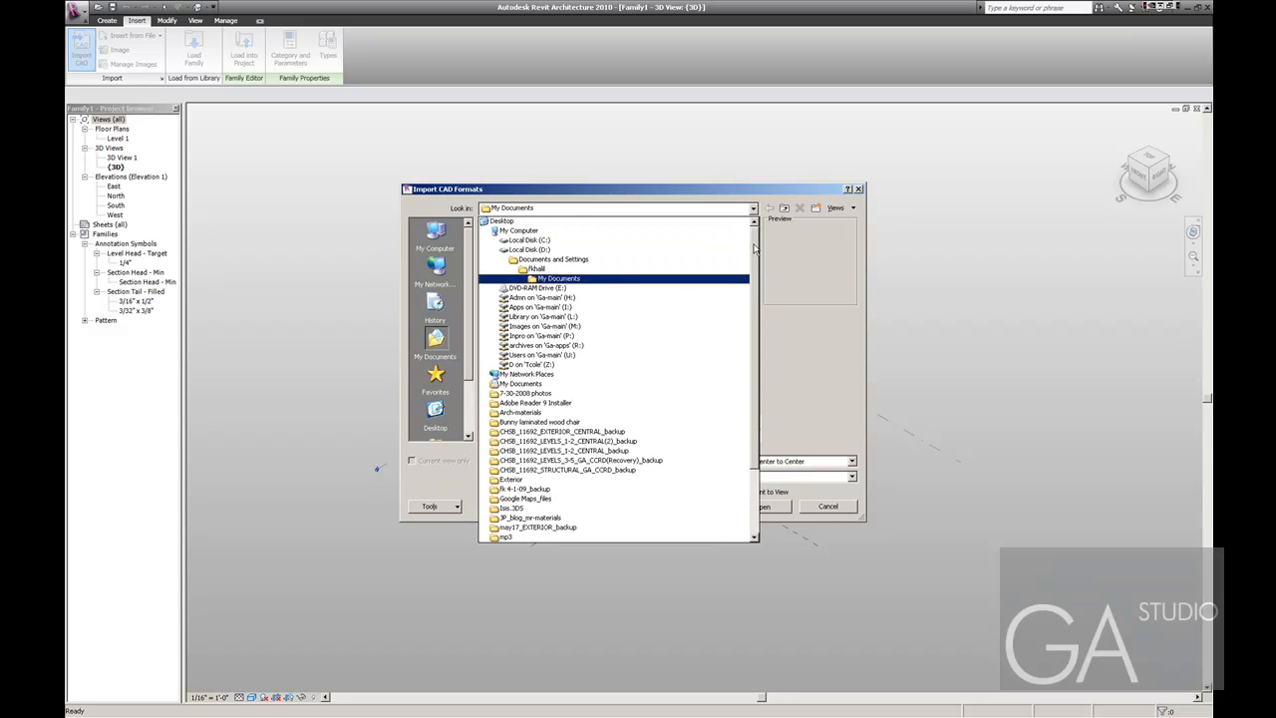
pyautogui.click(702, 346)
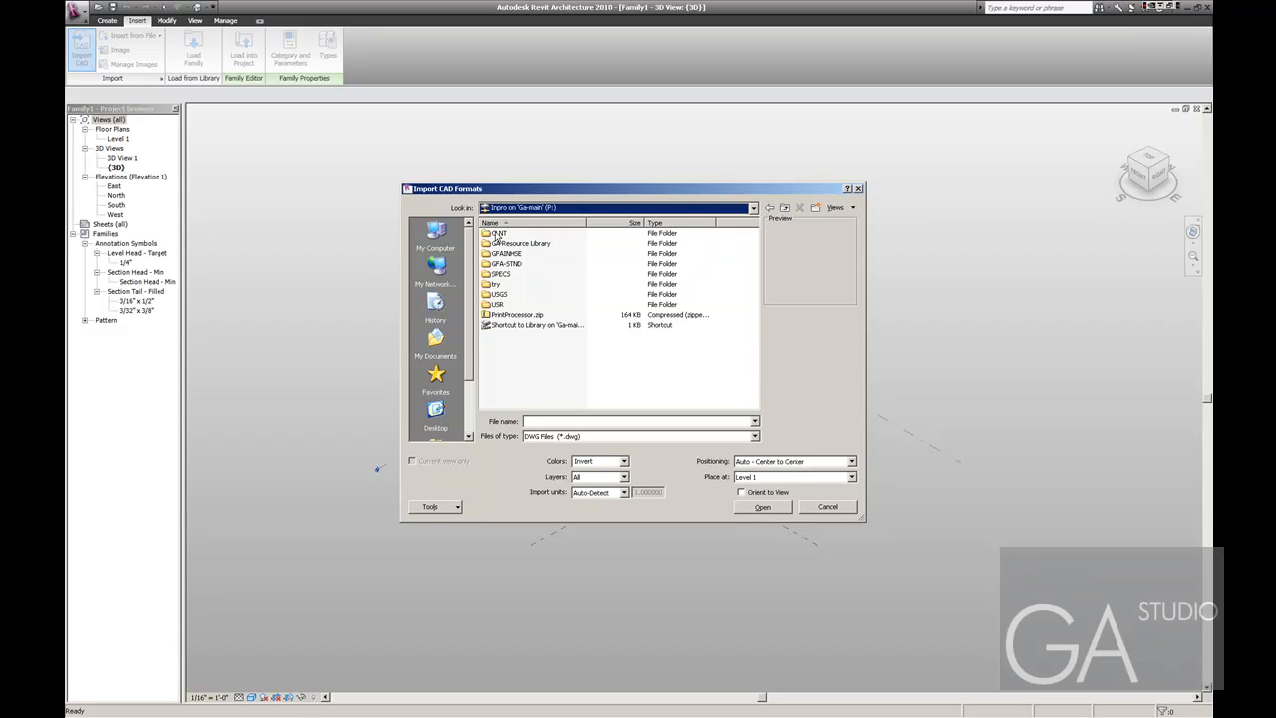
pyautogui.doubleClick(498, 234)
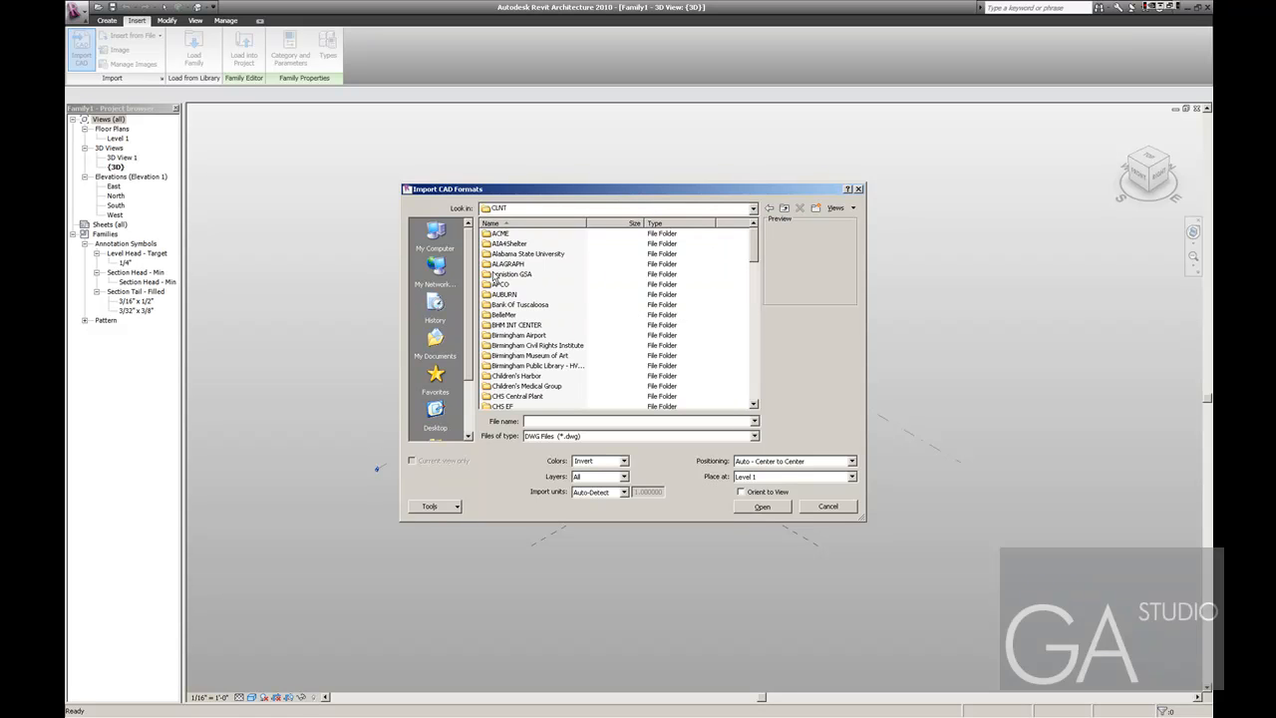
pyautogui.doubleClick(498, 234)
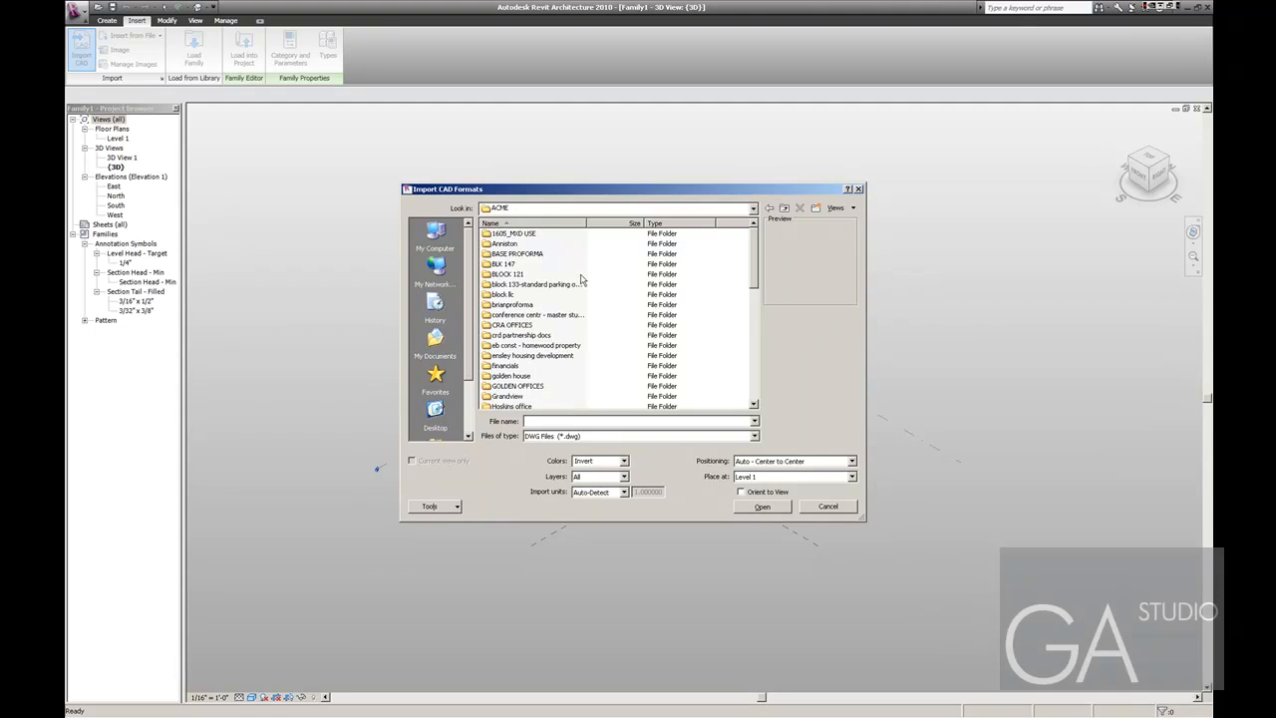
pyautogui.doubleClick(487, 285)
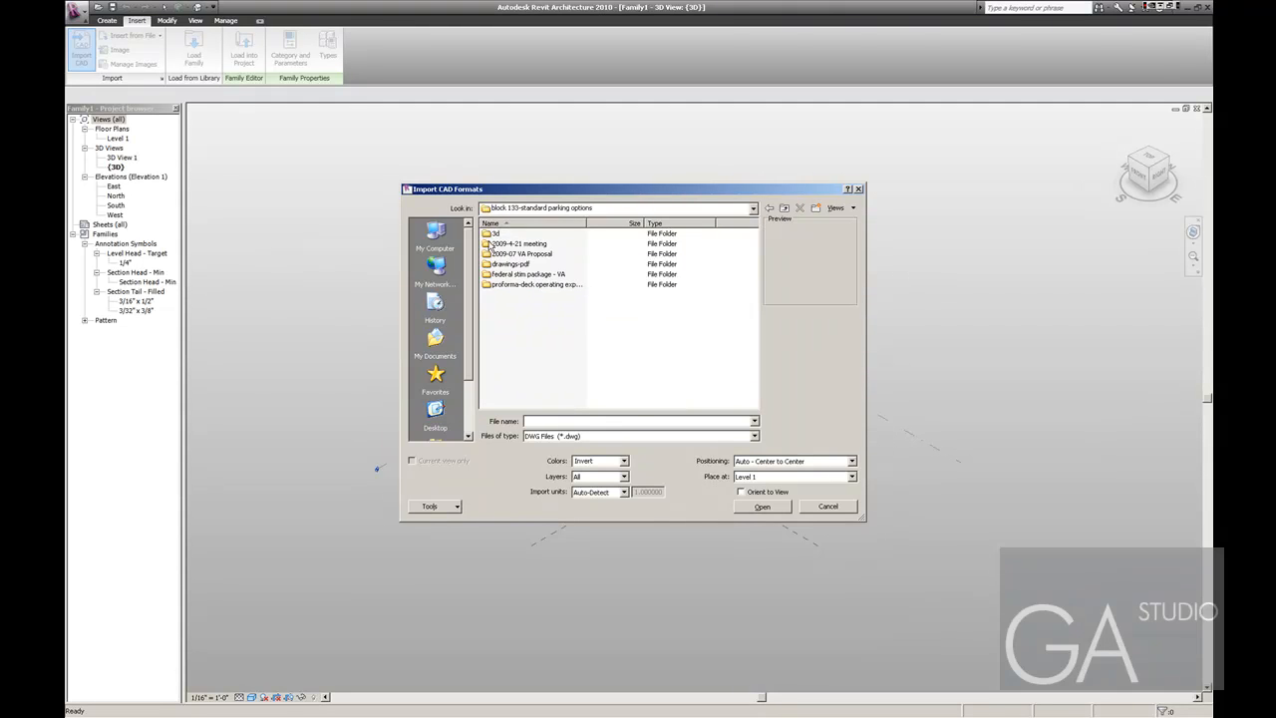
pyautogui.doubleClick(494, 233)
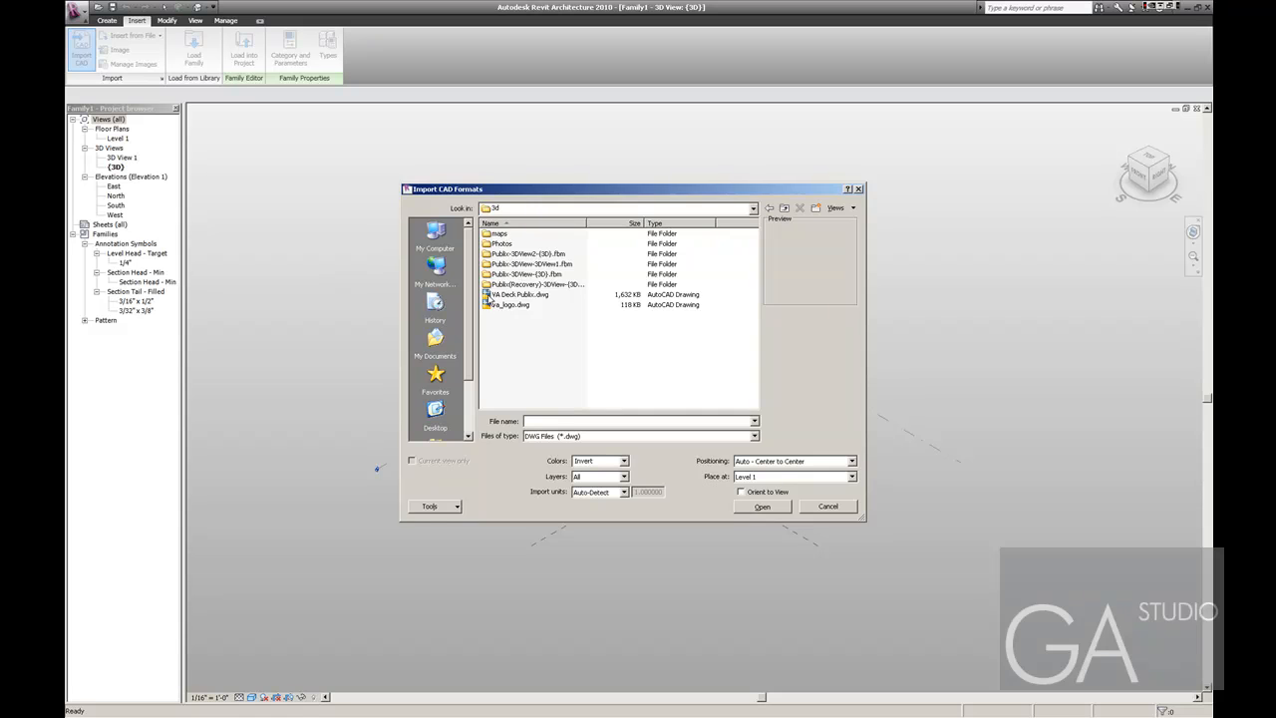
pyautogui.click(489, 297)
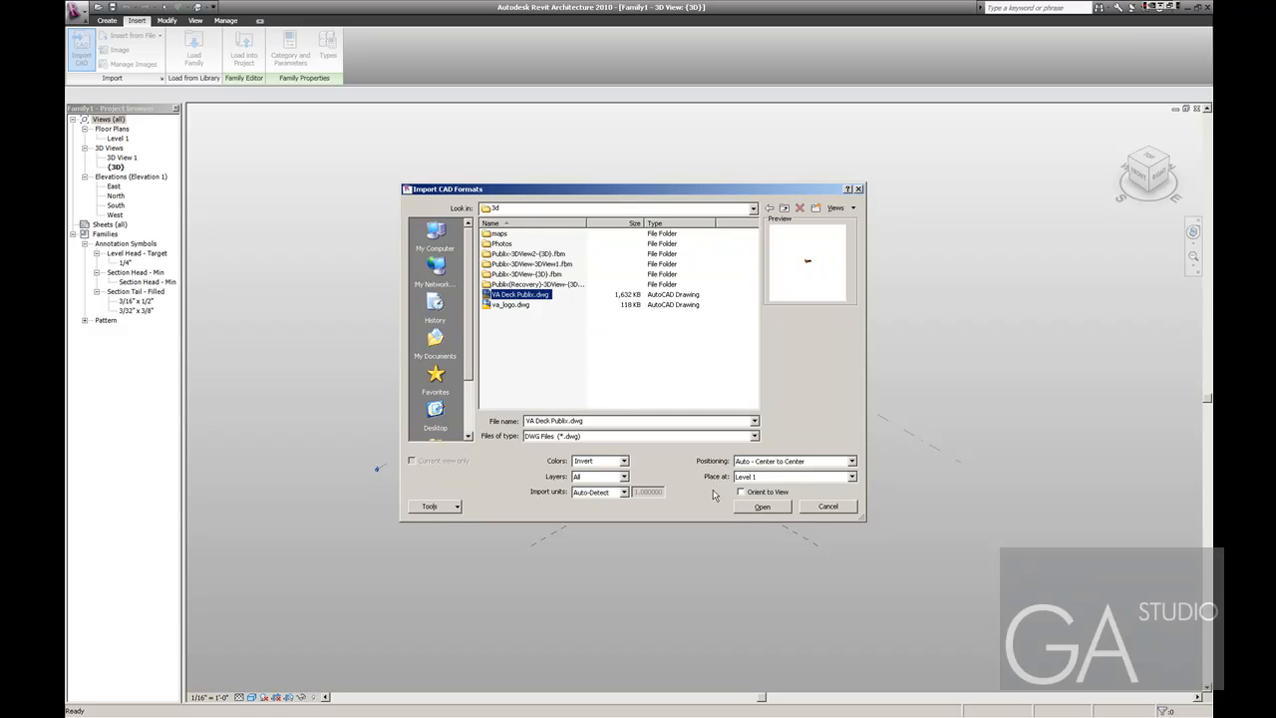
pyautogui.click(763, 507)
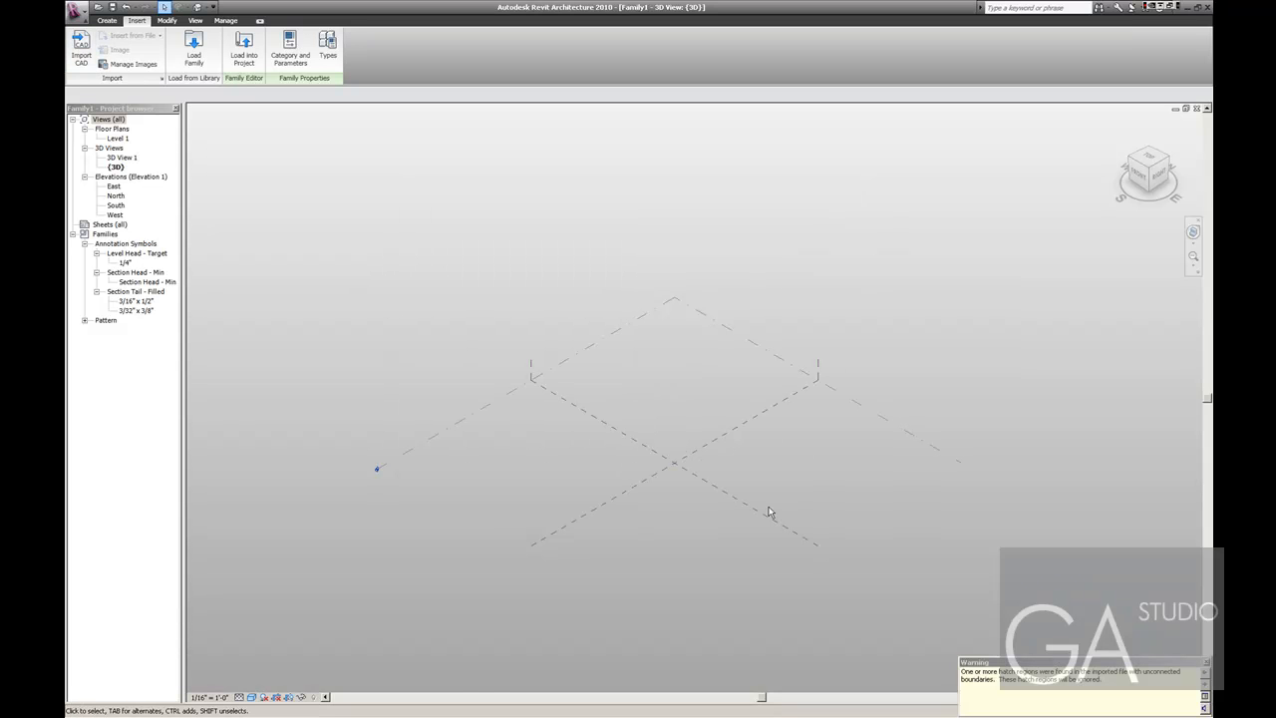
# Open the Level 1 floor plan at the ground plan in the green-framed group of the imported drawing.
pyautogui.doubleClick(118, 138)
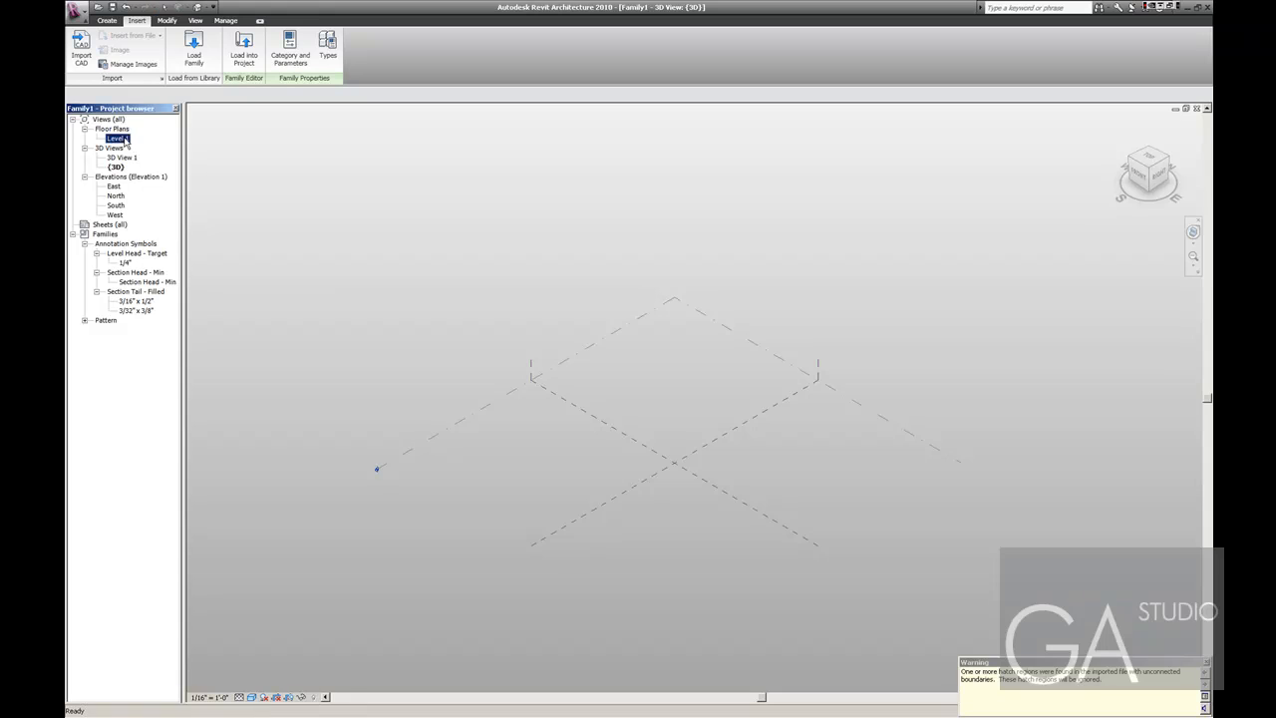
pyautogui.moveTo(540, 469); pyautogui.dragTo(553, 355, button='middle')
pyautogui.scroll(2, 516, 462)
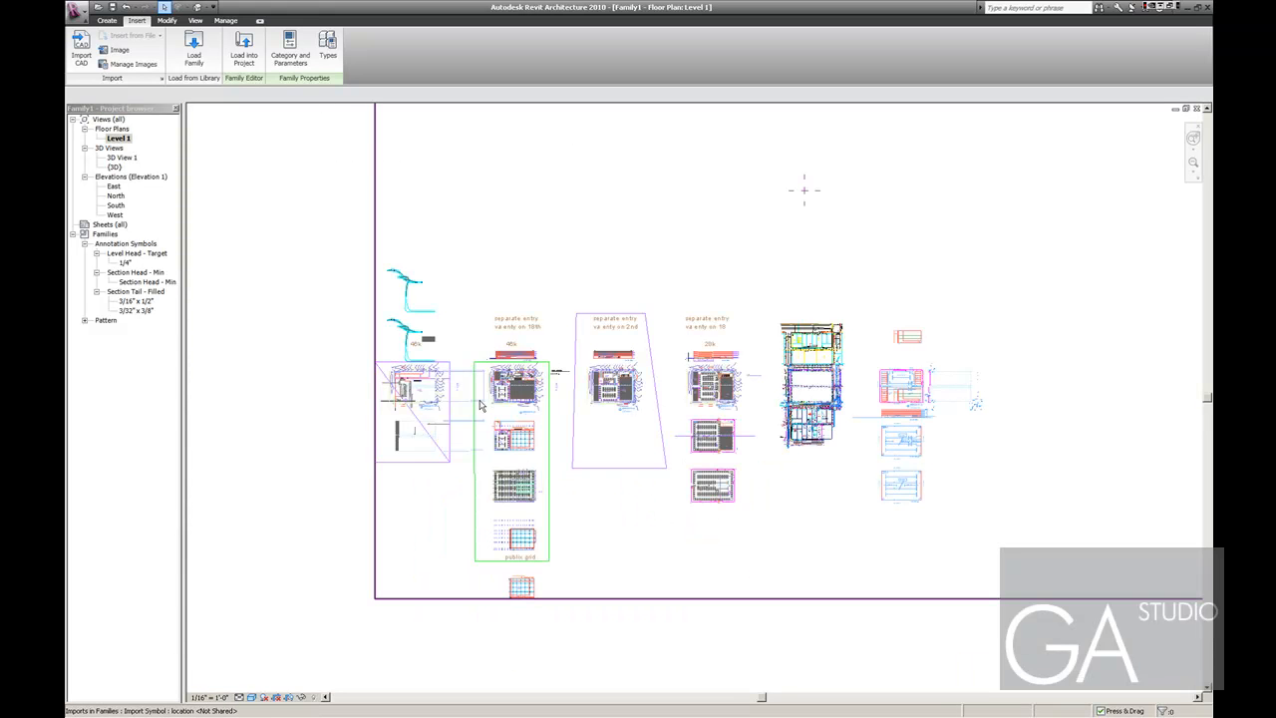
pyautogui.scroll(6, 494, 398)
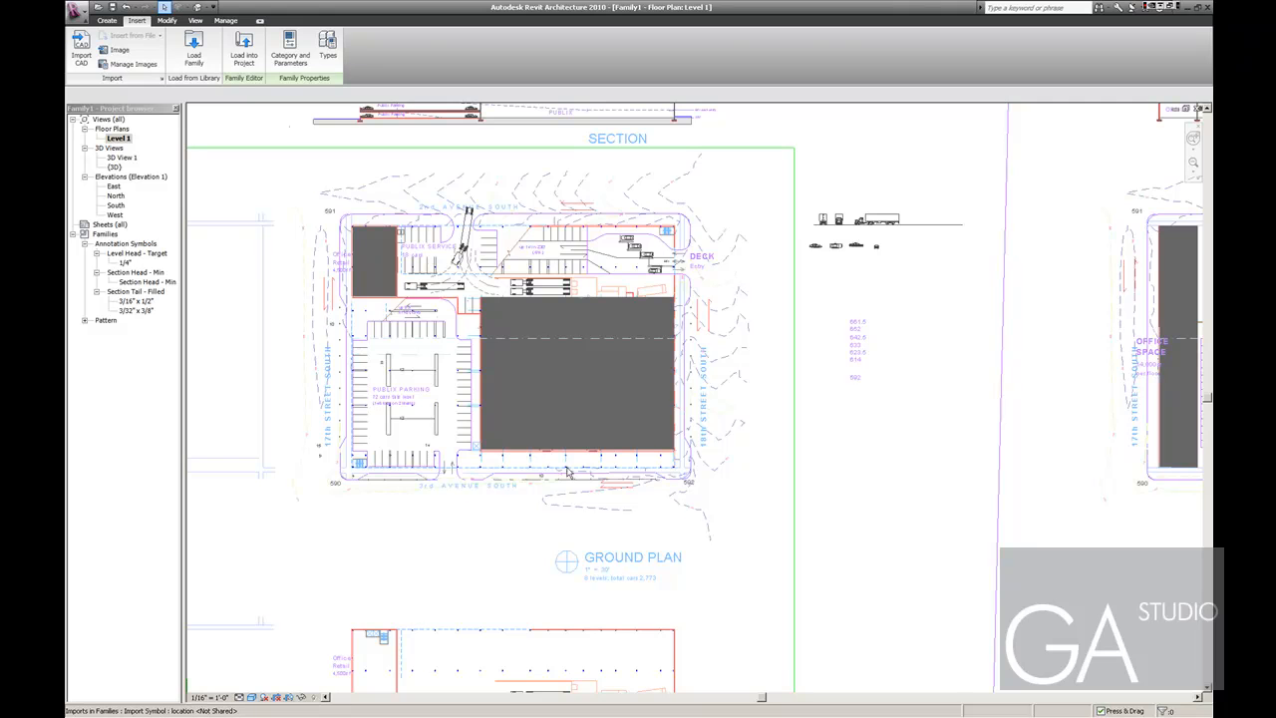
# Move the imported drawing so the middle of its ground plan sits on the intersection of the center reference planes.
pyautogui.click(501, 456)
pyautogui.scroll(-1, 478, 458)
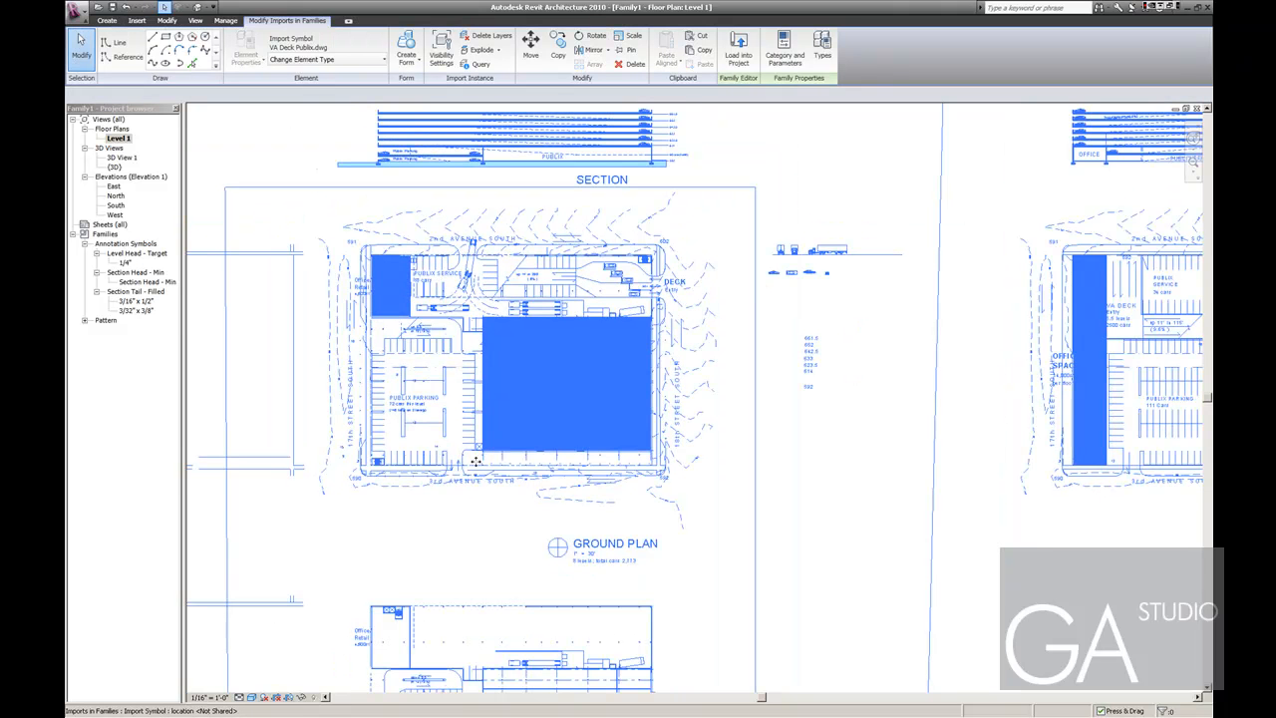
pyautogui.click(530, 45)
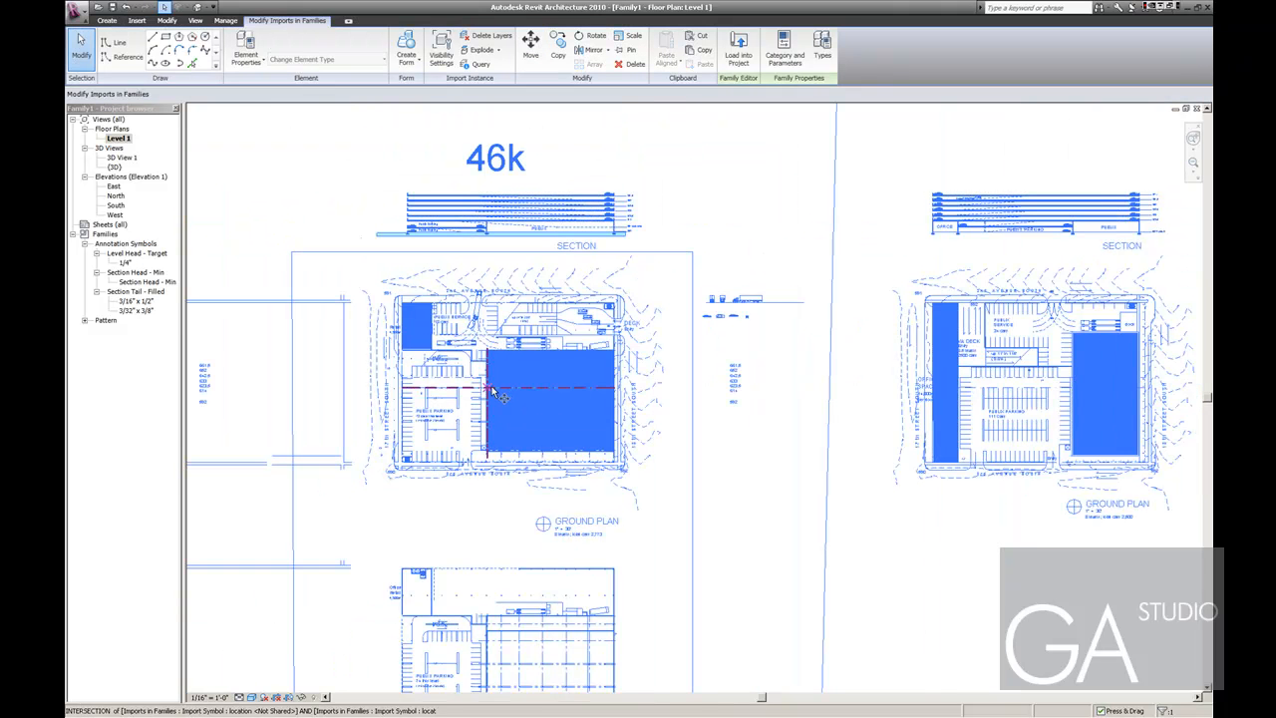
pyautogui.click(503, 392)
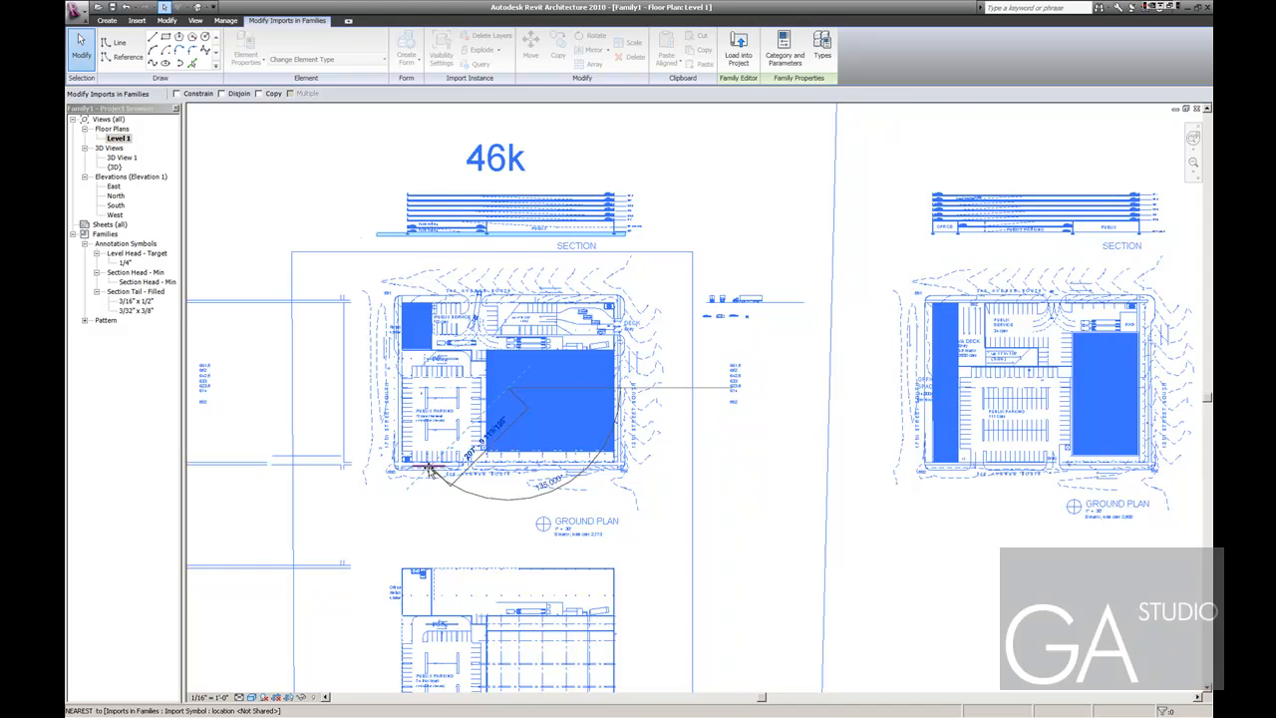
pyautogui.scroll(-4, 429, 463)
pyautogui.scroll(-5, 428, 469)
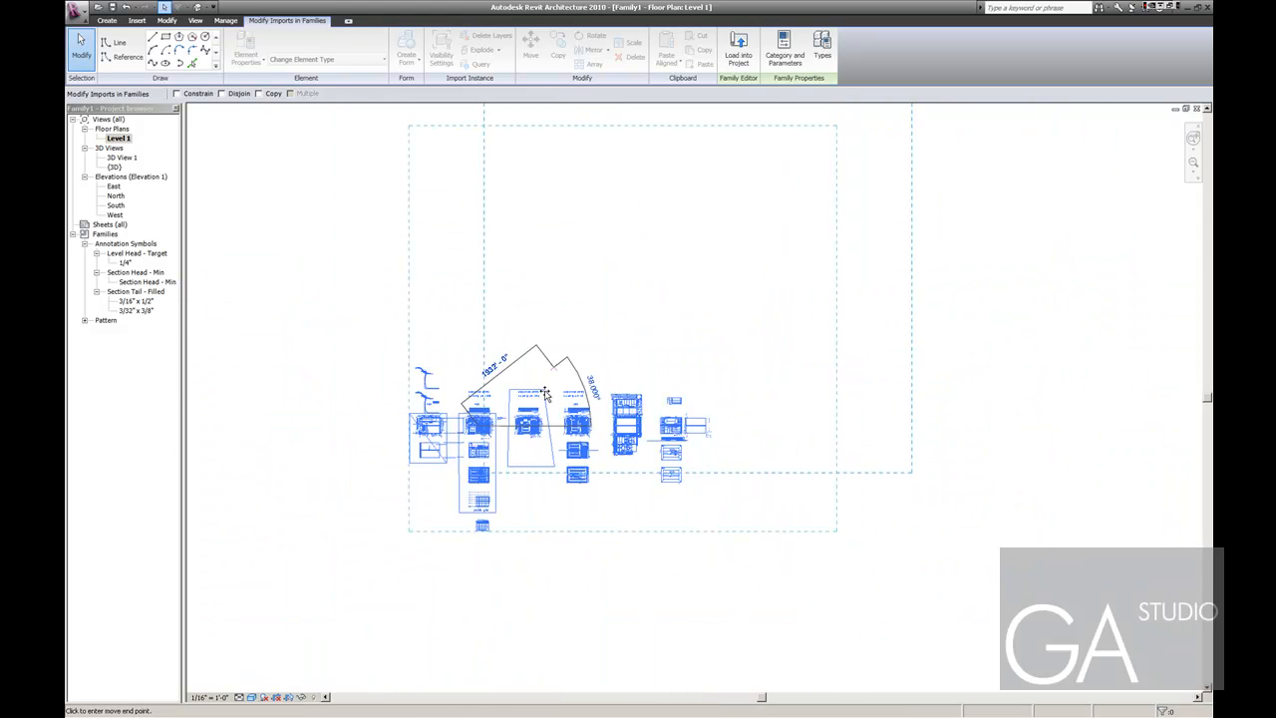
pyautogui.scroll(6, 583, 361)
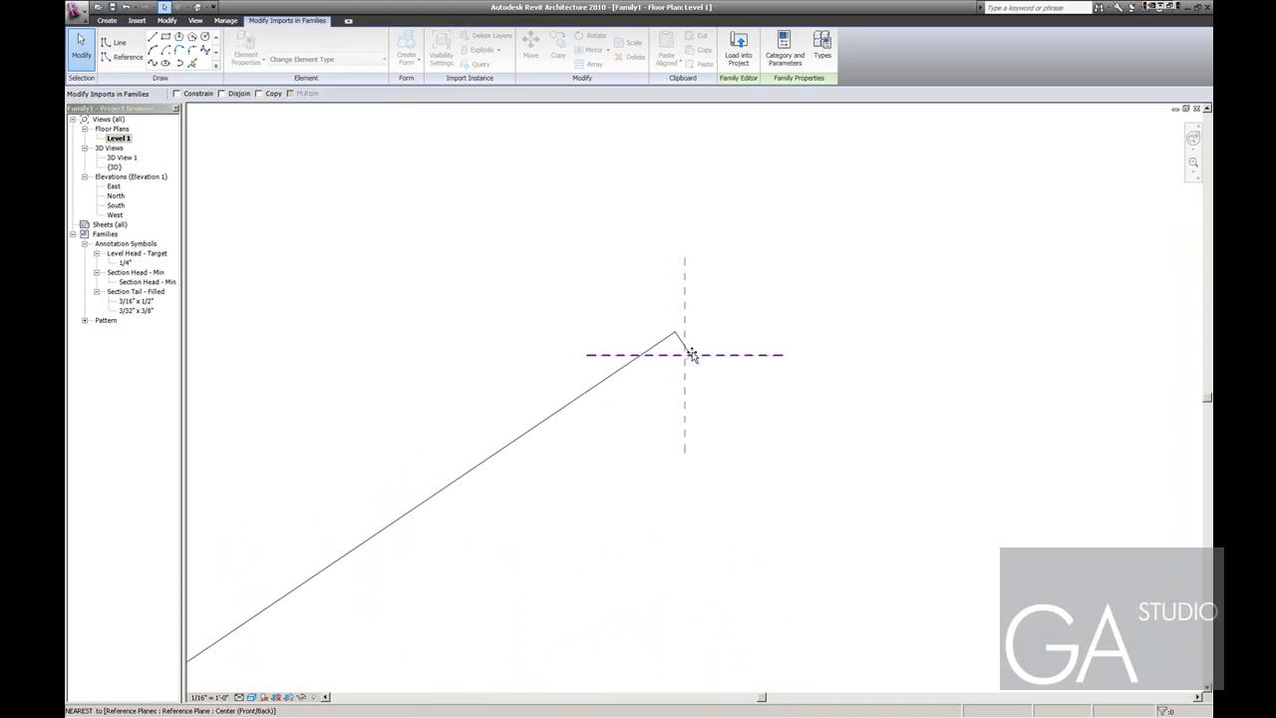
pyautogui.click(681, 353)
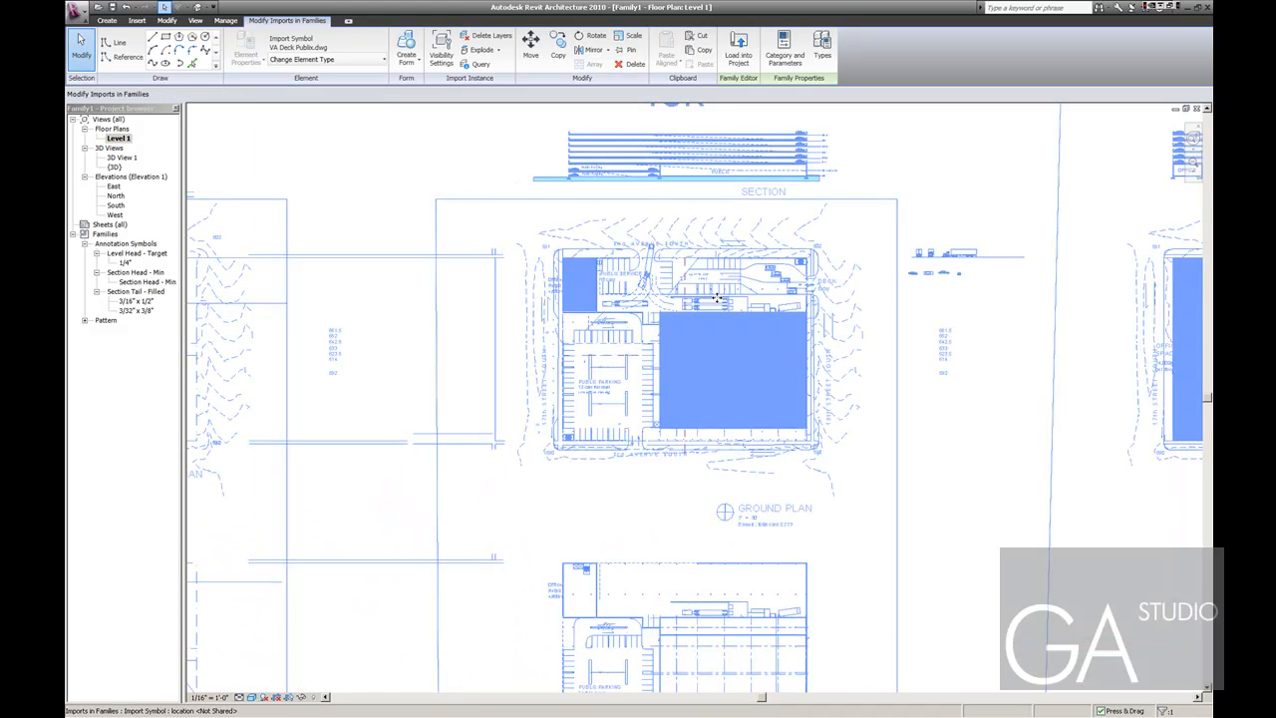
pyautogui.press('Escape')
pyautogui.scroll(3, 750, 319)
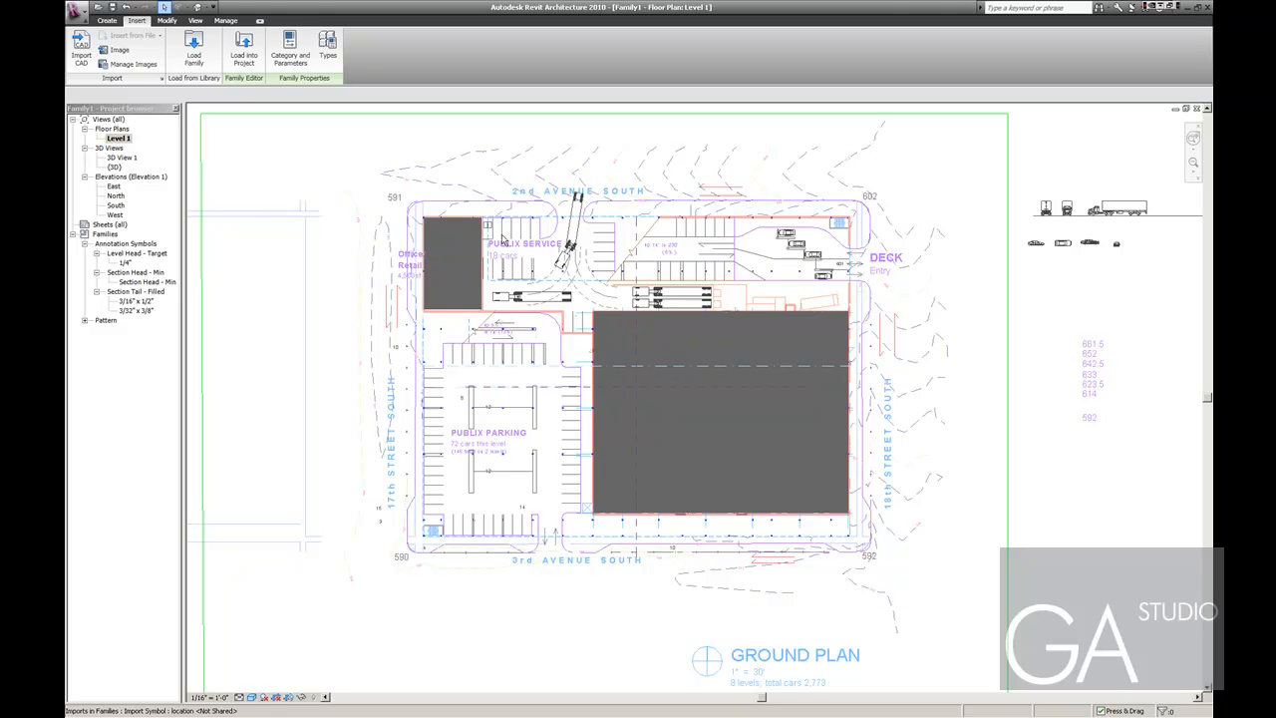
# In the {3D} view, draw a model line rectangle on Level 1 around the building footprint, between its opposite outer corners.
pyautogui.doubleClick(114, 167)
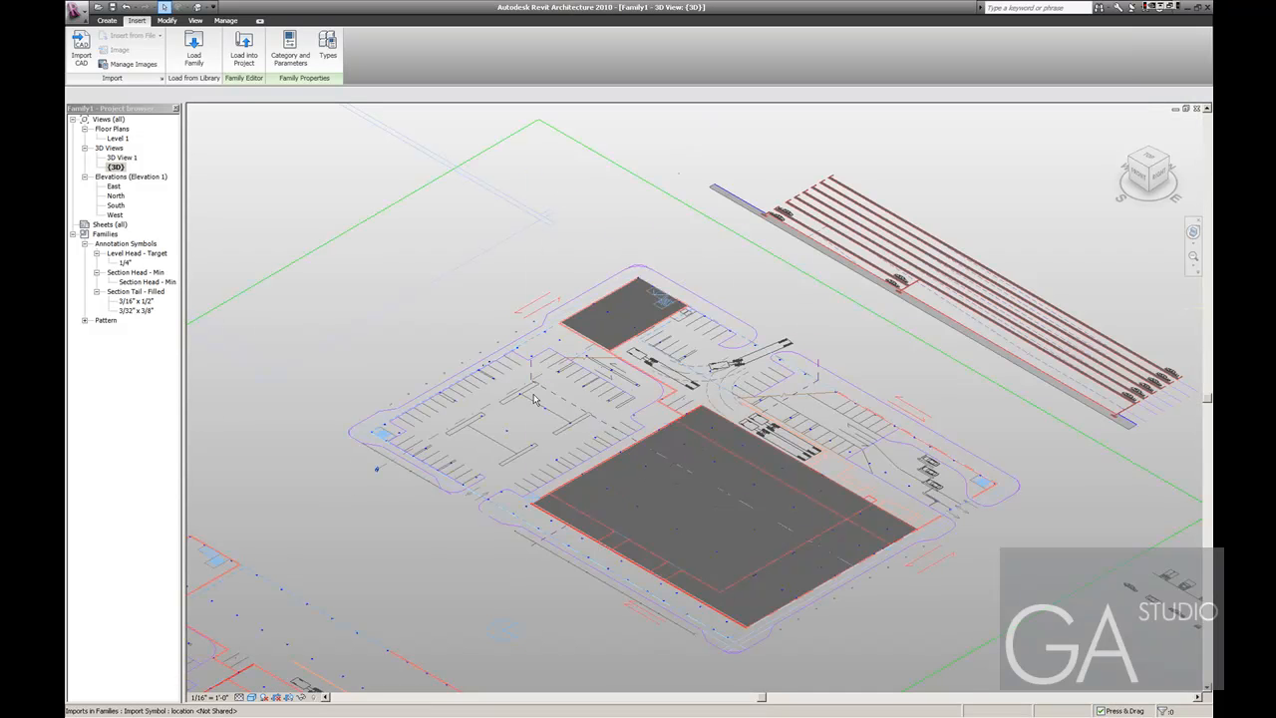
pyautogui.moveTo(733, 510); pyautogui.dragTo(689, 510, button='middle')
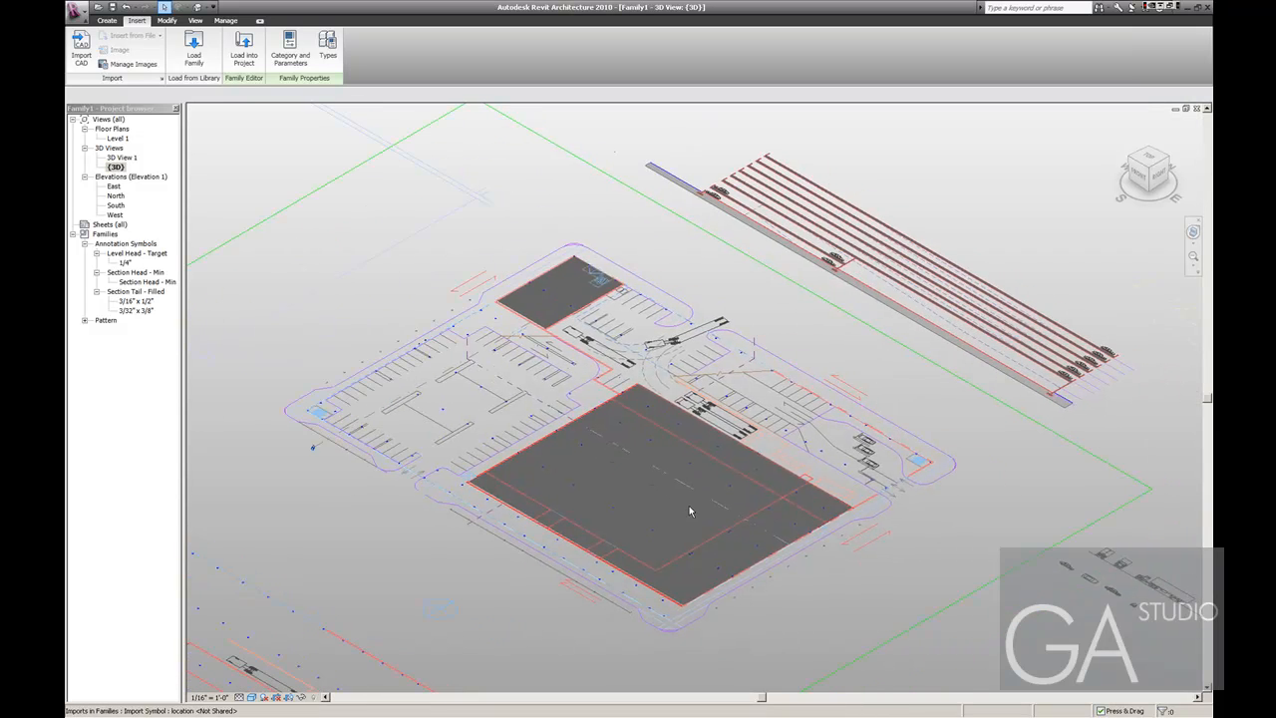
pyautogui.click(106, 20)
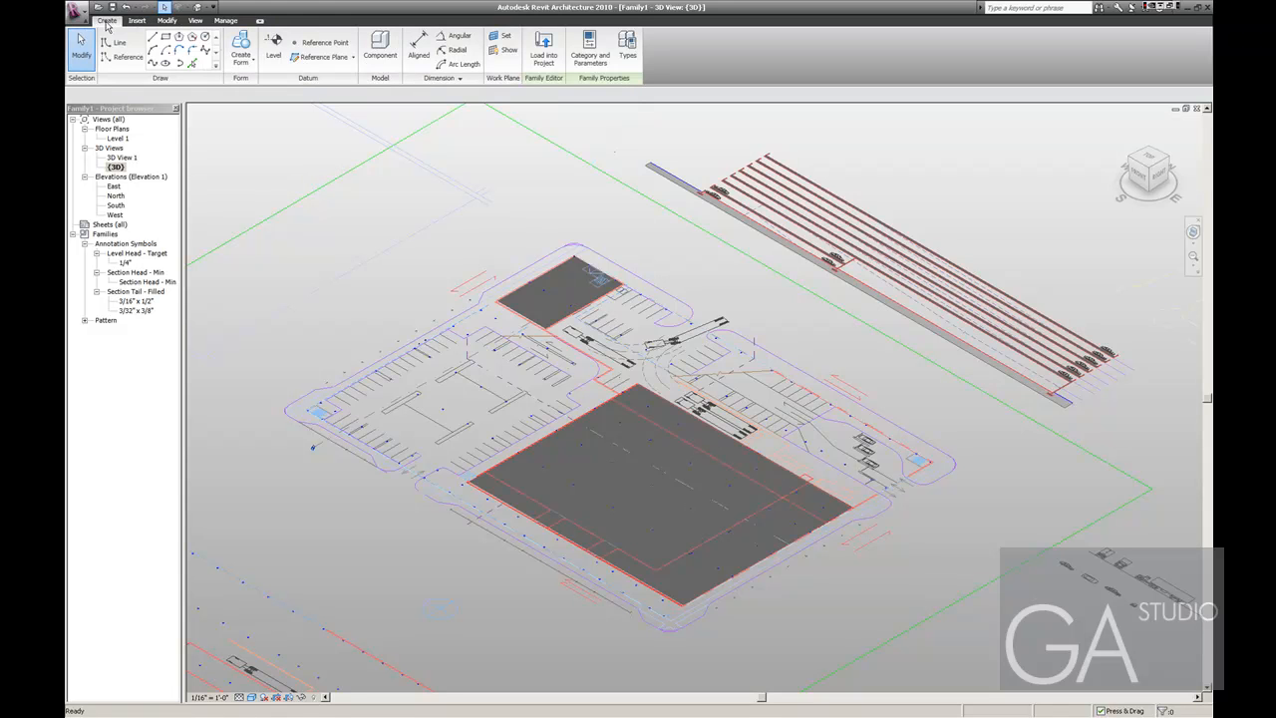
pyautogui.click(163, 38)
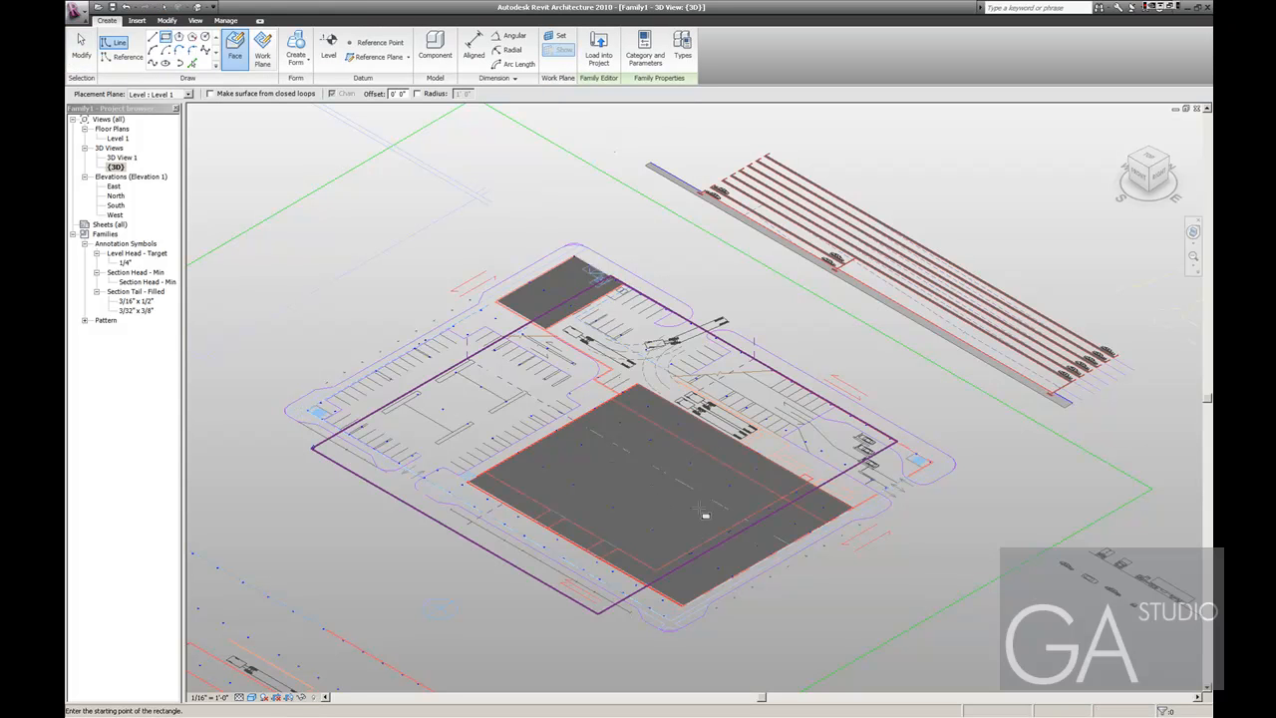
pyautogui.click(309, 412)
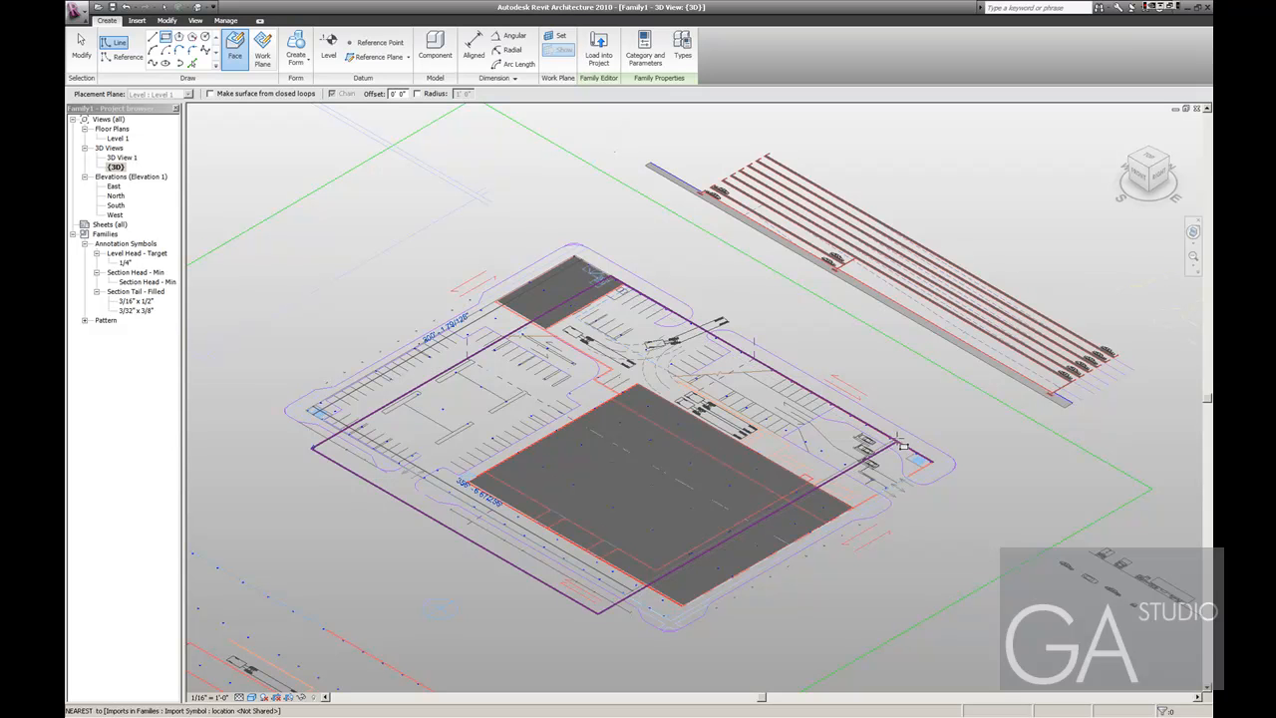
pyautogui.scroll(4, 907, 453)
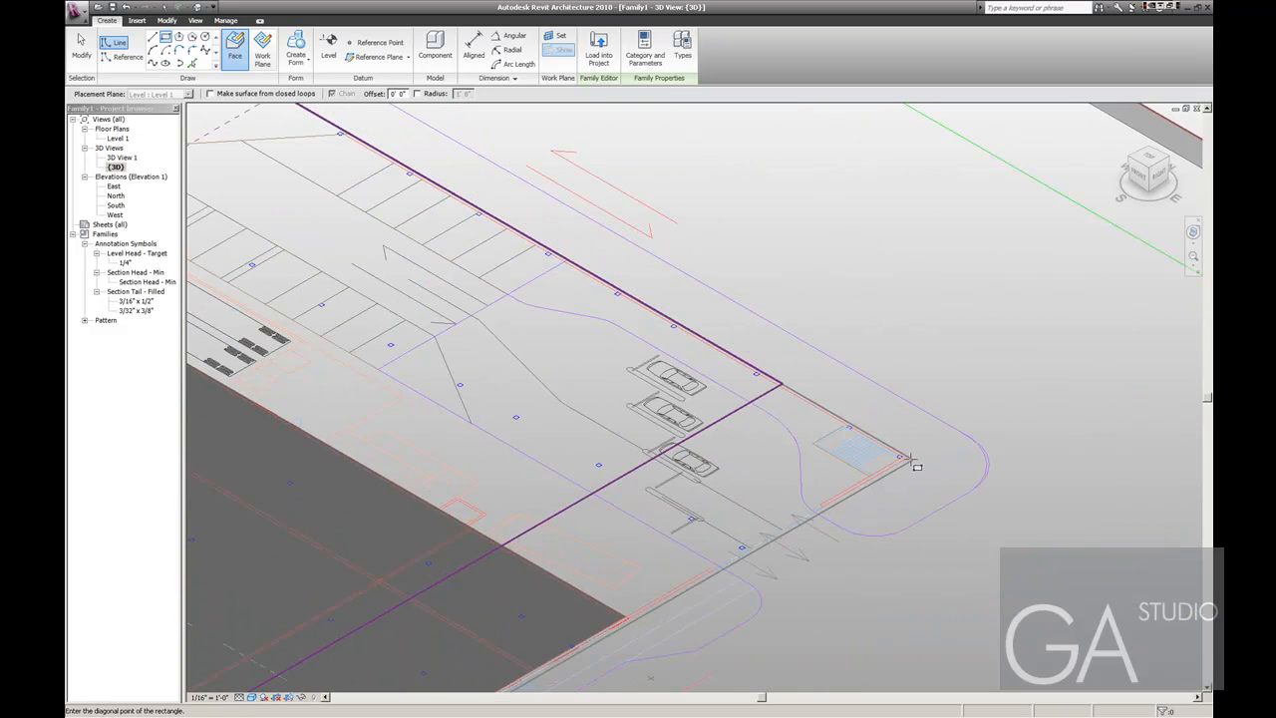
pyautogui.click(907, 456)
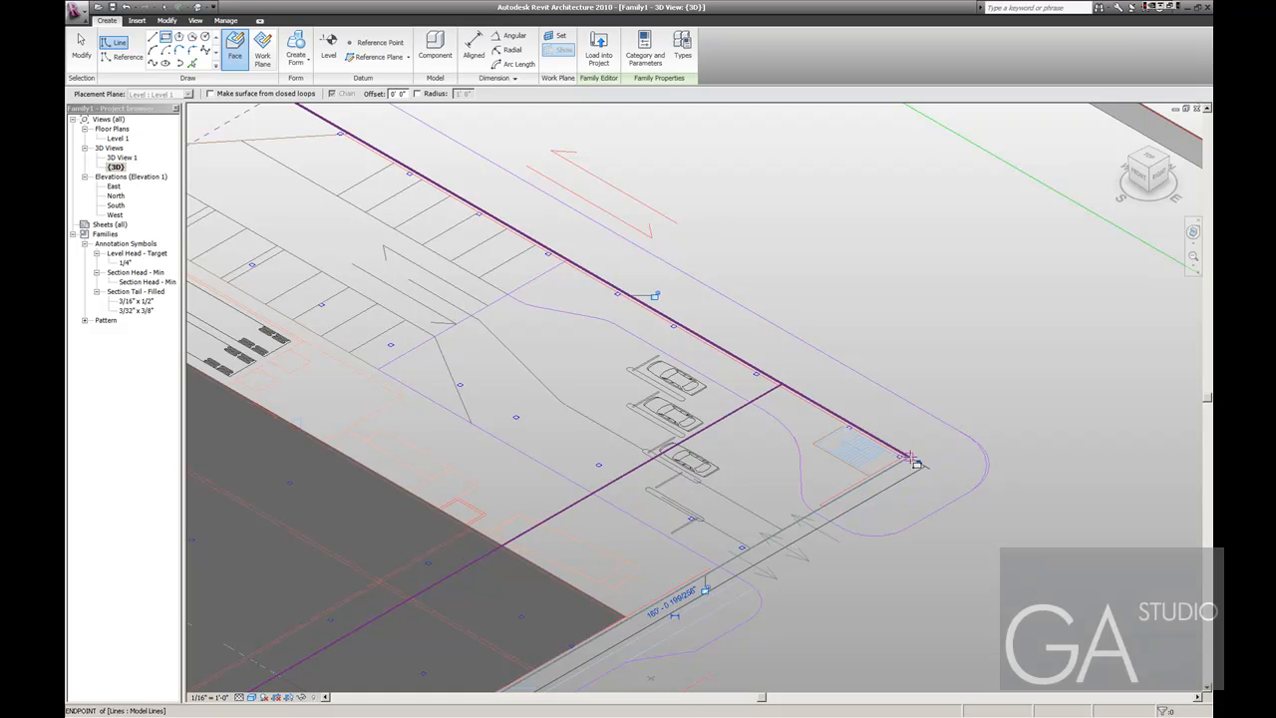
pyautogui.press('Escape')
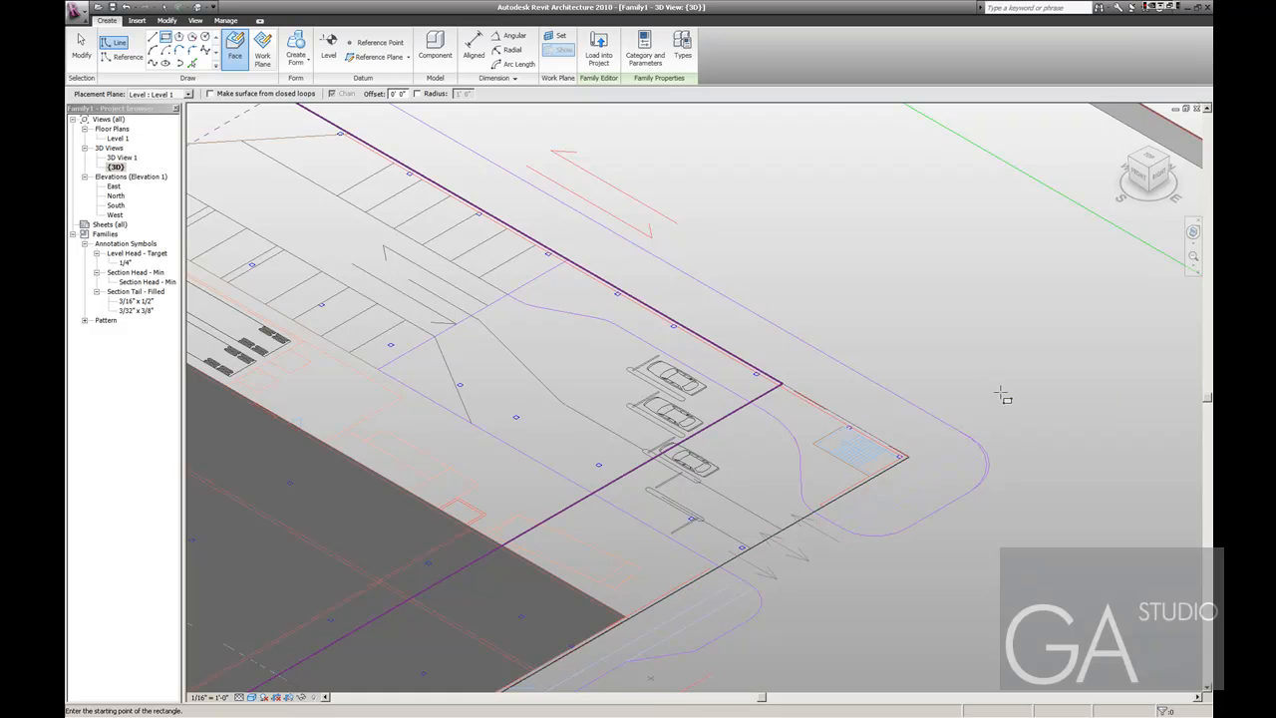
# Select the complete chain of lines in the footprint rectangle and create a solid form from it.
pyautogui.scroll(-3, 1003, 395)
pyautogui.scroll(-2, 976, 510)
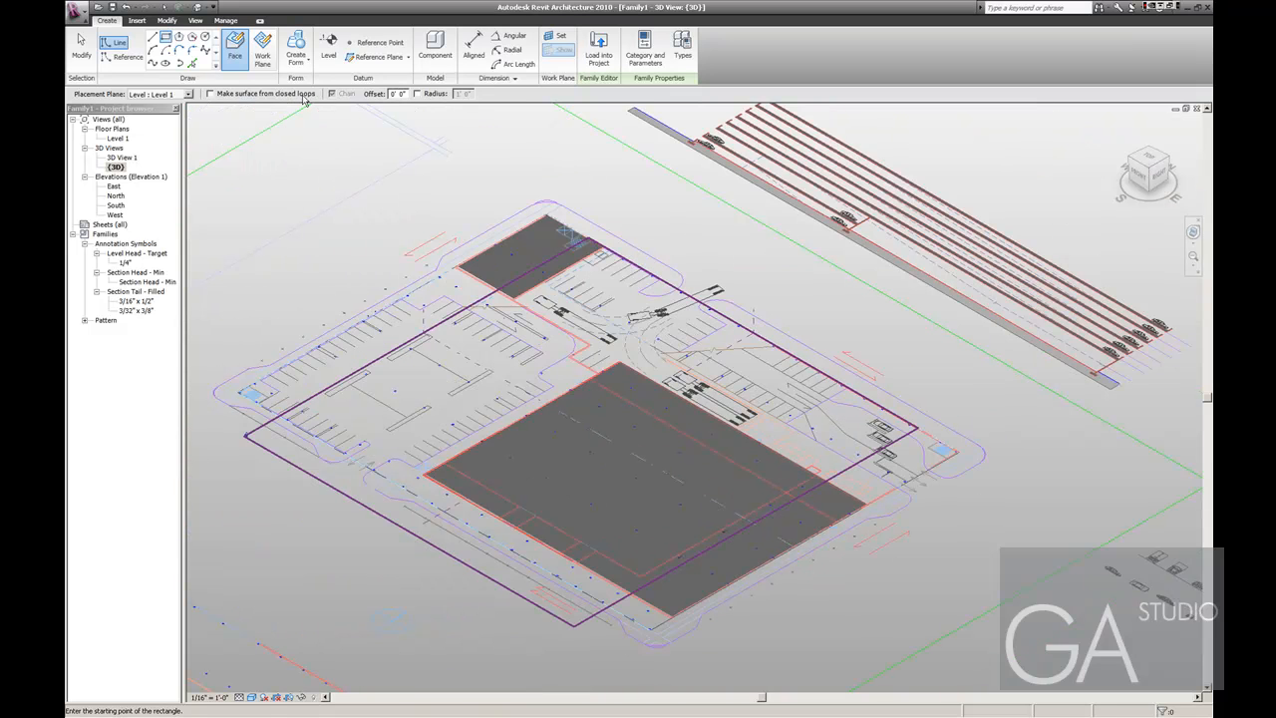
pyautogui.click(82, 48)
pyautogui.hotkey('ctrl', 'z')
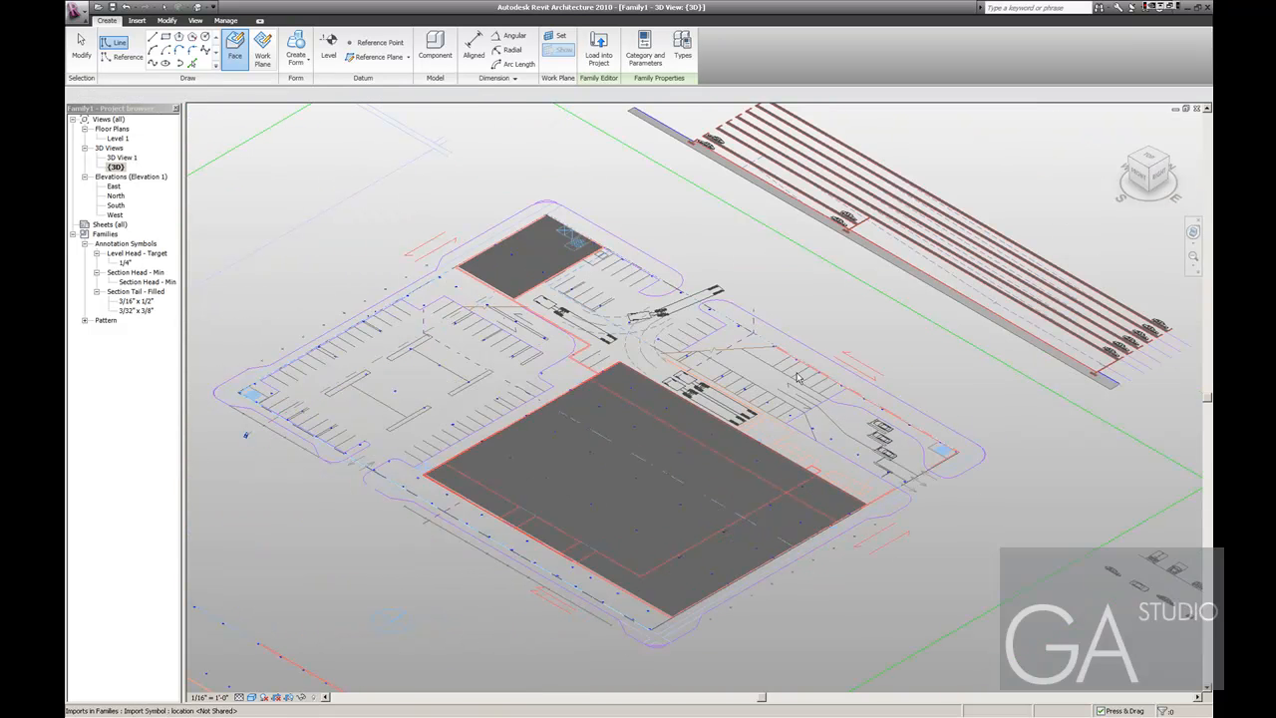
pyautogui.press('Tab')
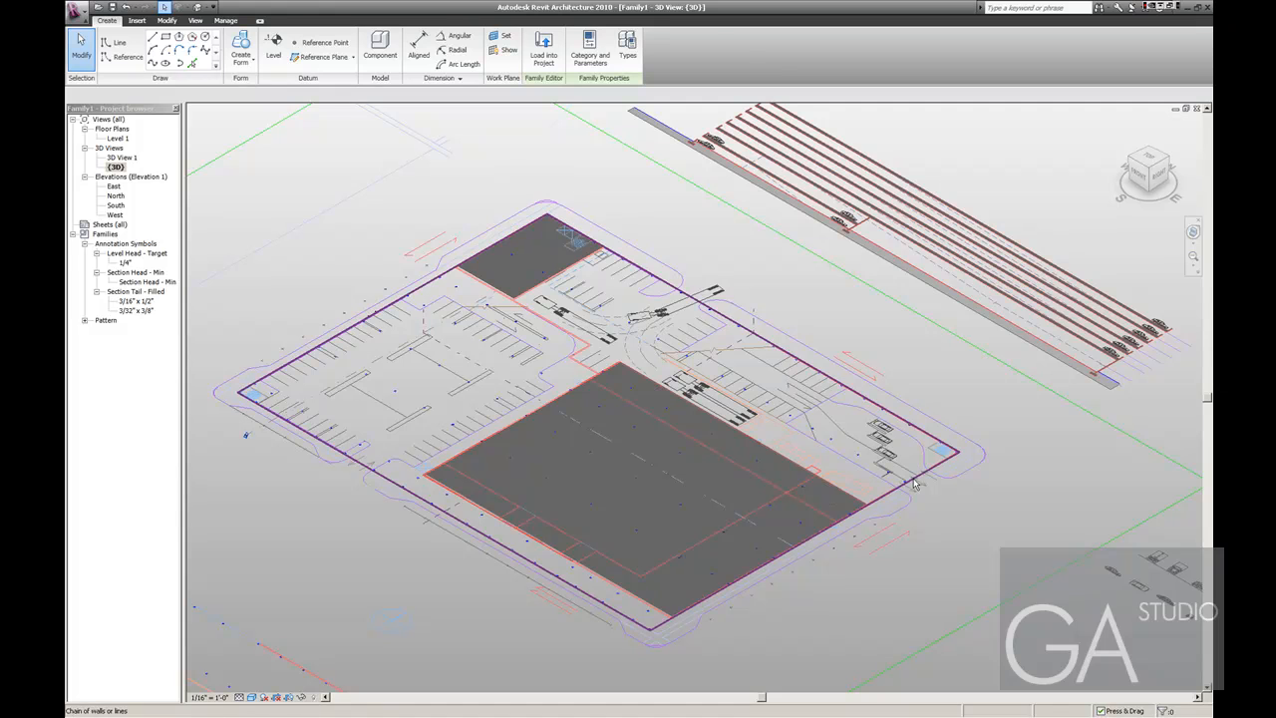
pyautogui.click(1048, 514)
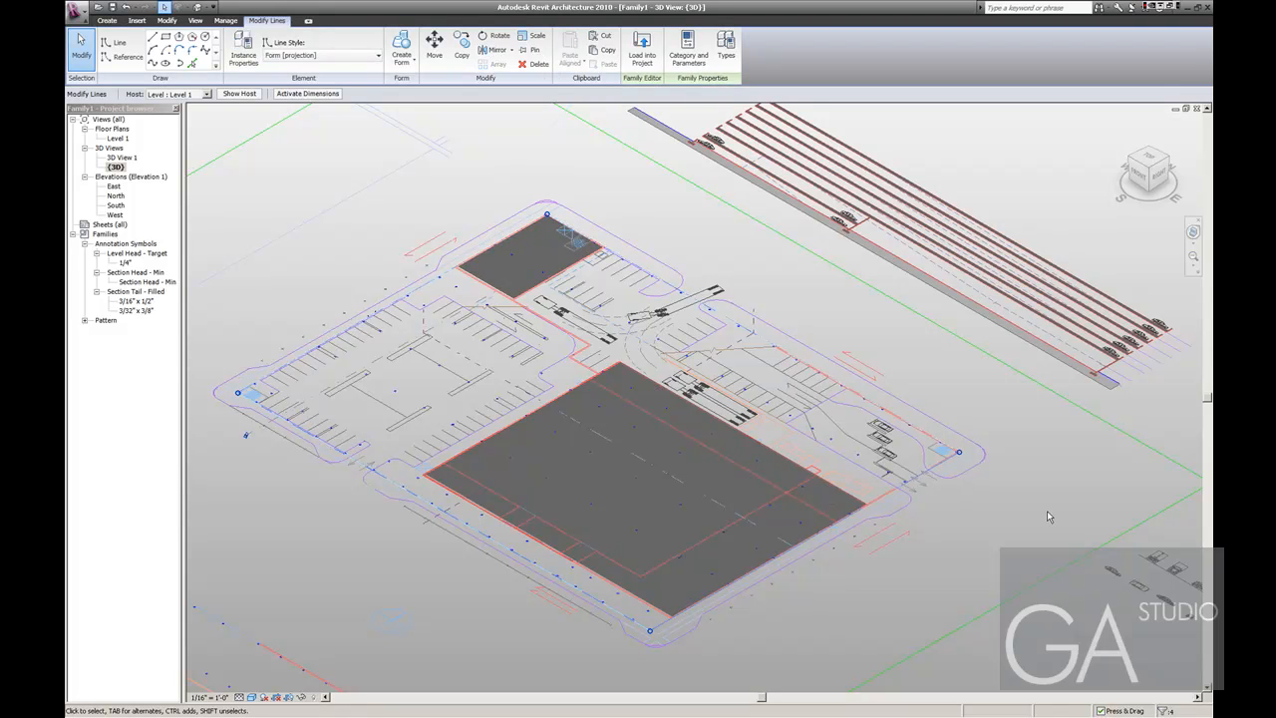
pyautogui.click(401, 55)
pyautogui.click(438, 80)
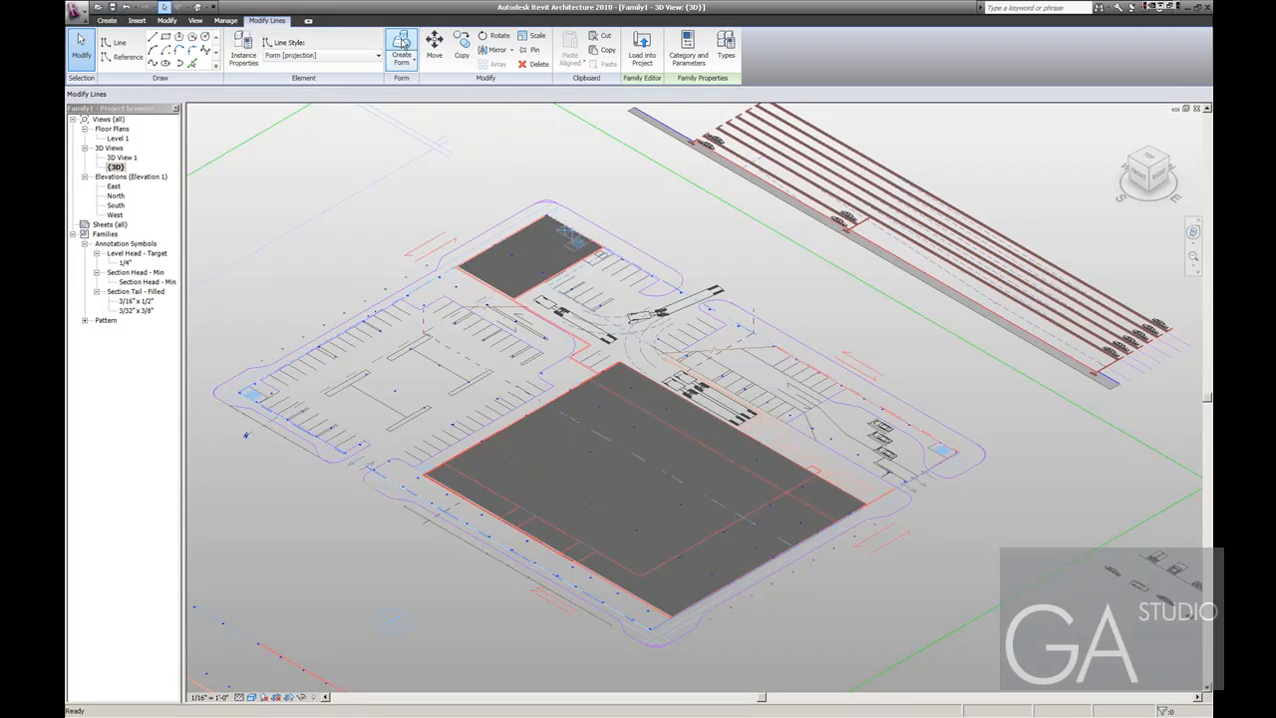
# Lower the top face of the building mass and set the form's height to 85'.
pyautogui.scroll(-2, 536, 349)
pyautogui.moveTo(476, 351); pyautogui.dragTo(518, 393, button='middle')
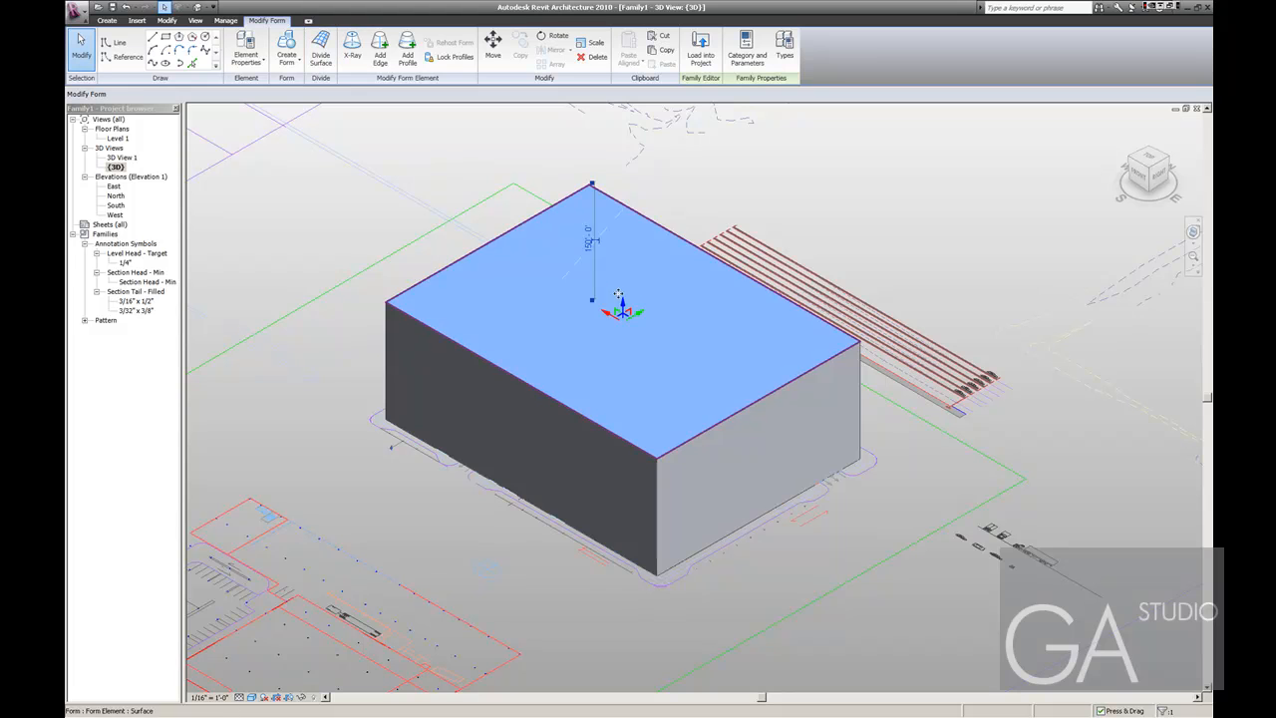
pyautogui.moveTo(622, 311); pyautogui.dragTo(622, 395)
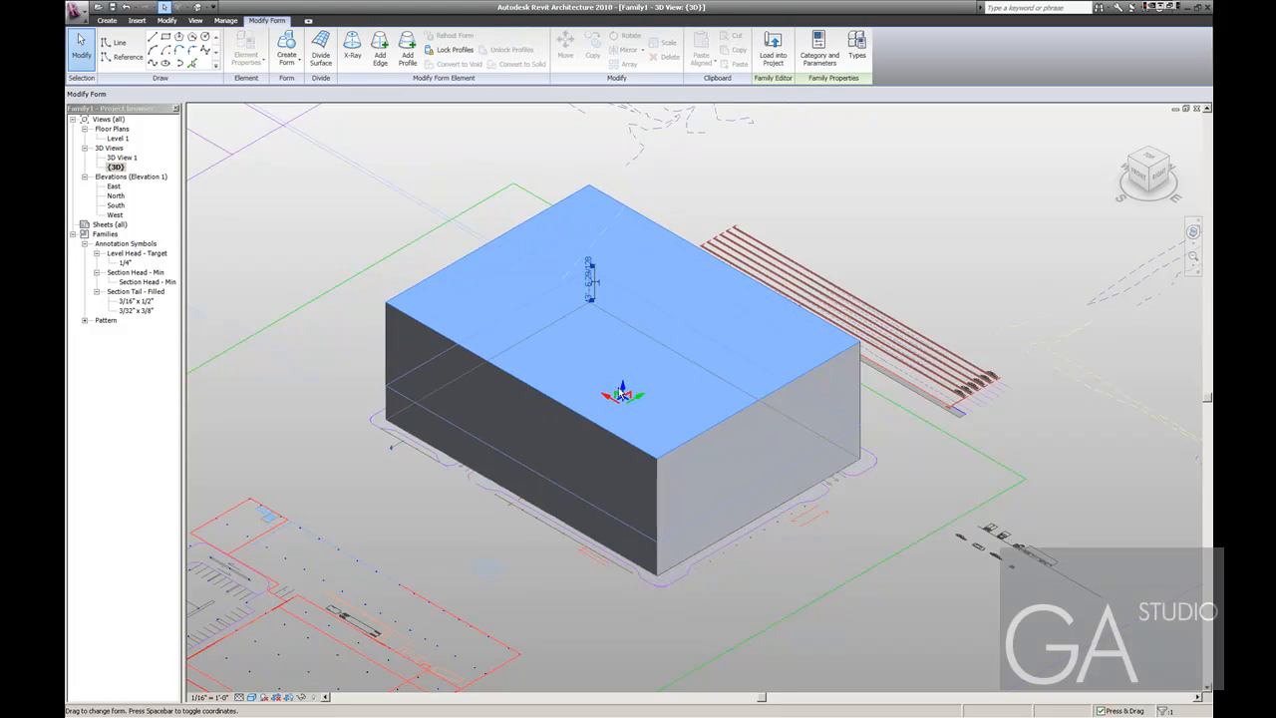
pyautogui.scroll(1, 609, 420)
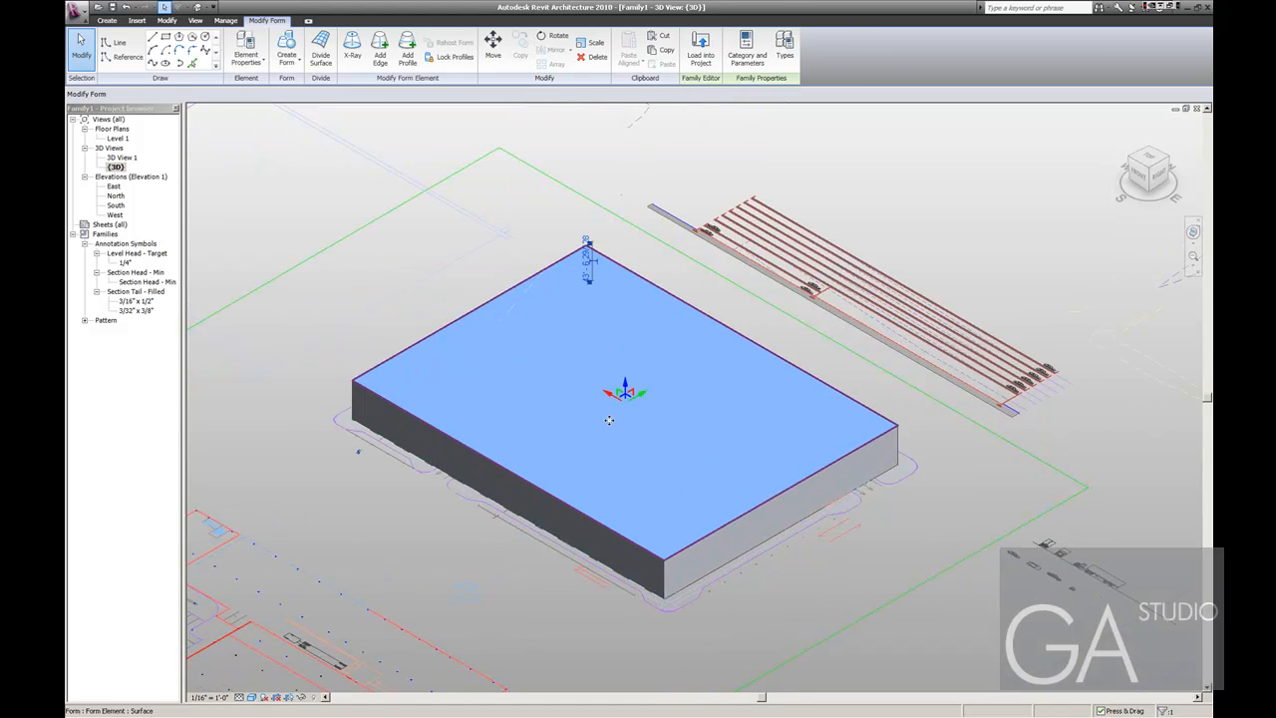
pyautogui.moveTo(626, 390); pyautogui.dragTo(625, 365)
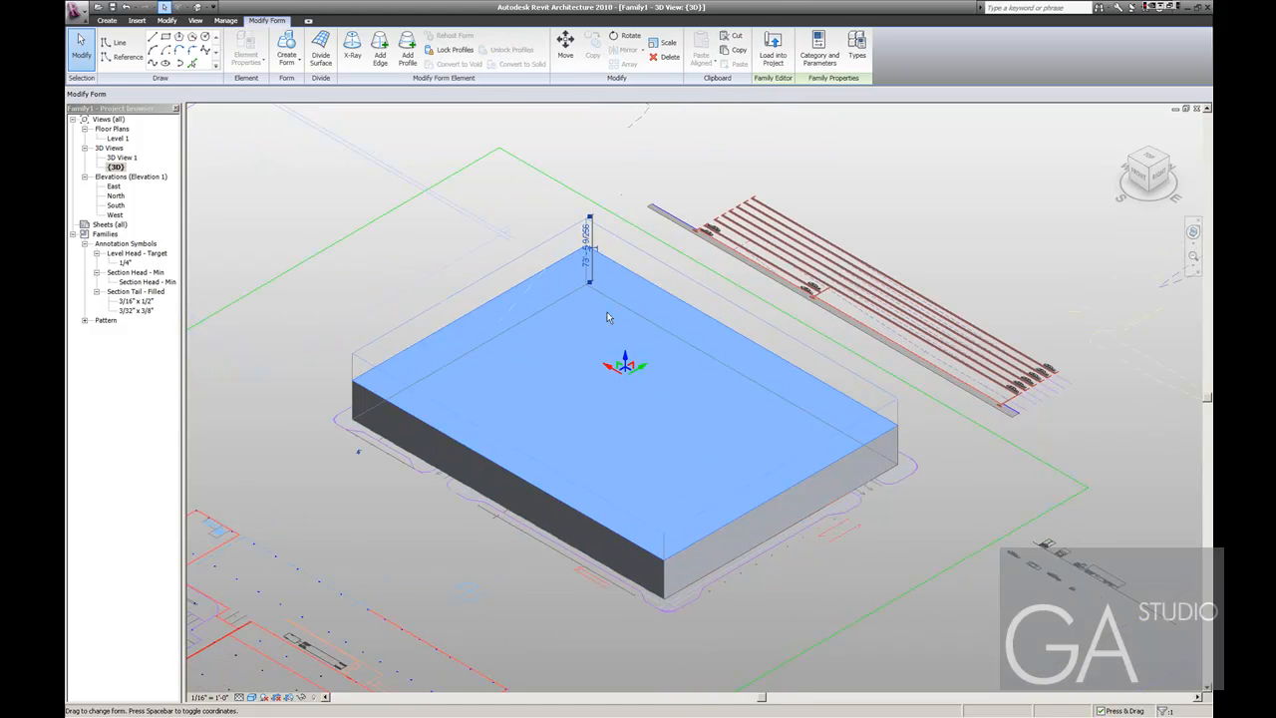
pyautogui.click(586, 253)
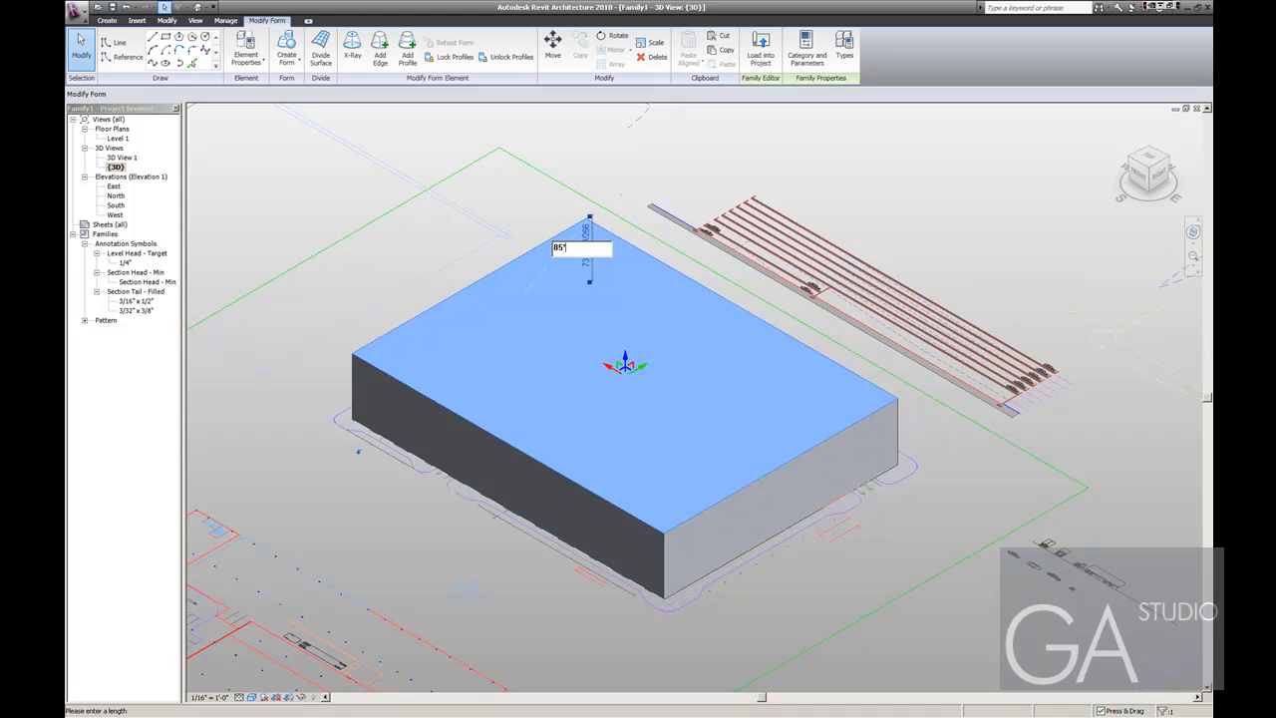
pyautogui.write("85'")
pyautogui.press('Return')
pyautogui.click(877, 556)
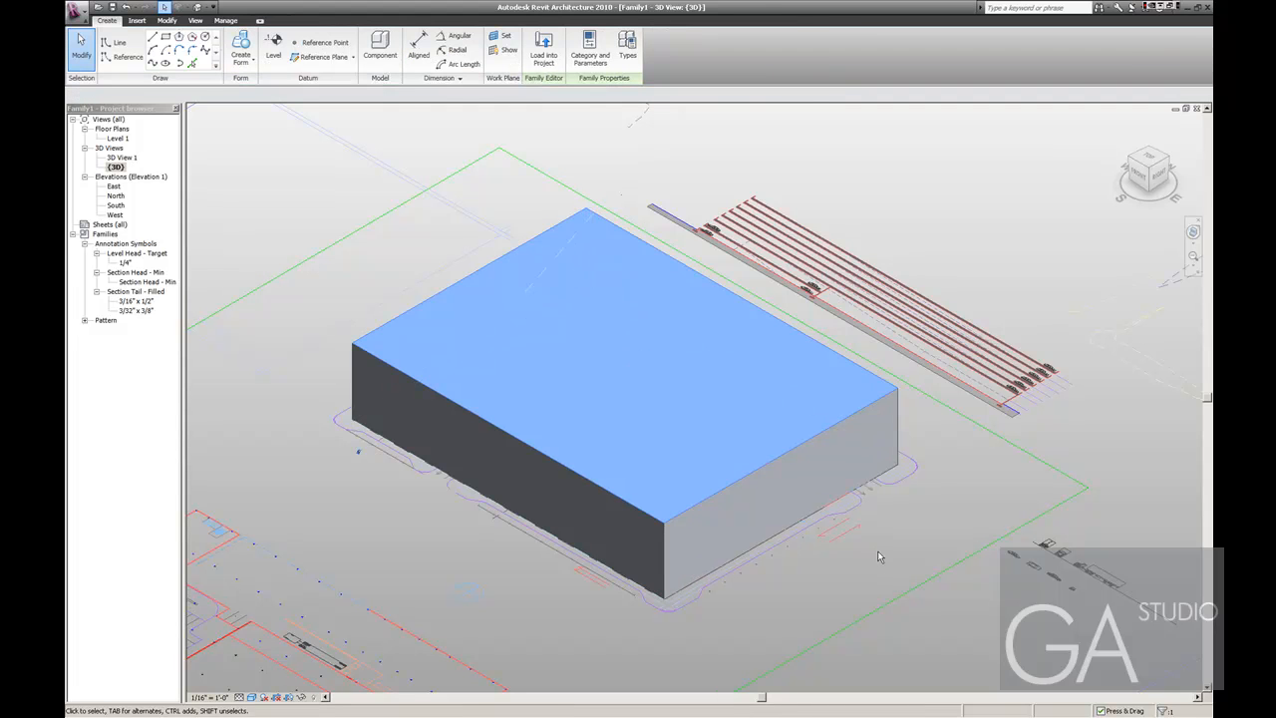
# Set the 3D view to Wireframe so the imported plan shows through the mass.
pyautogui.click(251, 696)
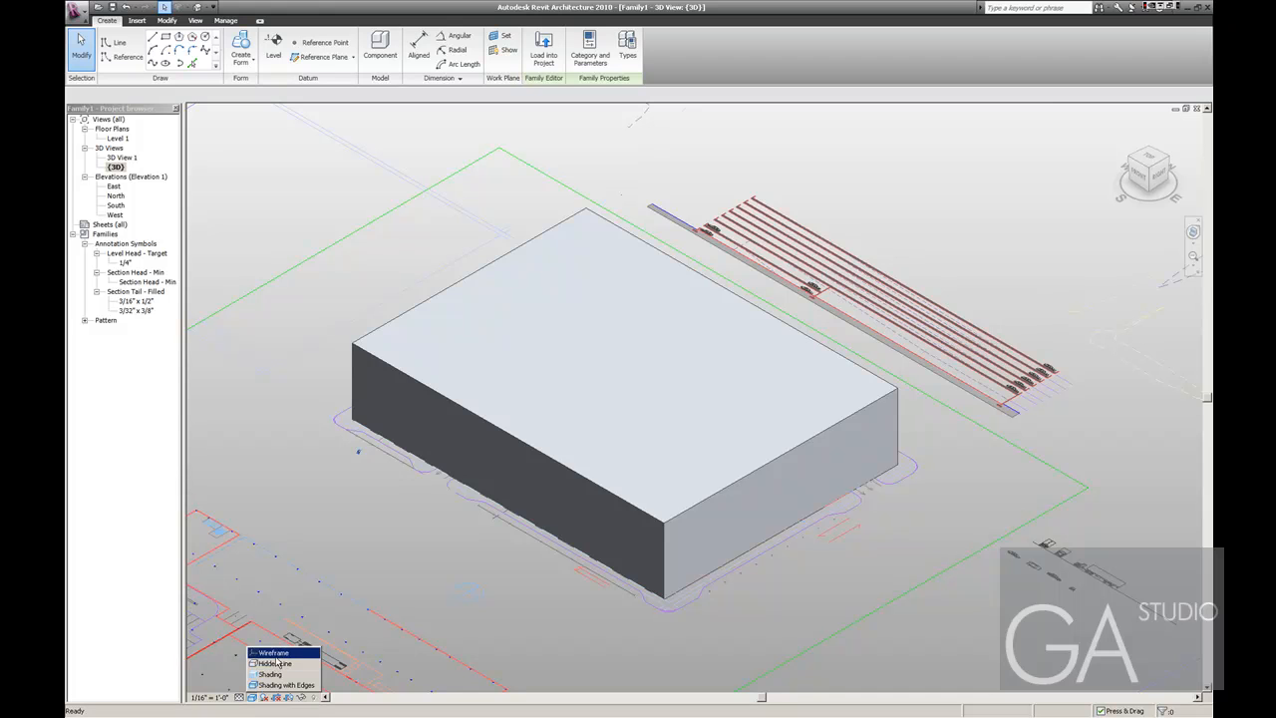
pyautogui.click(273, 653)
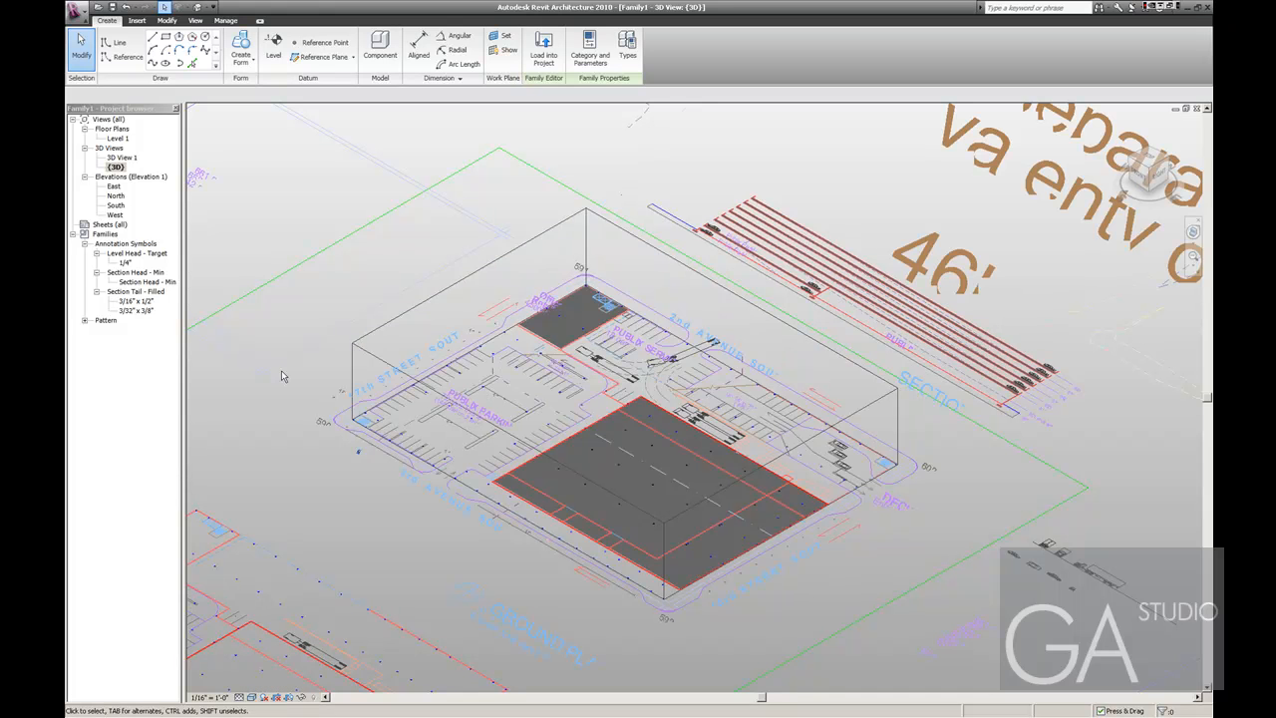
pyautogui.moveTo(887, 492); pyautogui.dragTo(869, 501, button='middle')
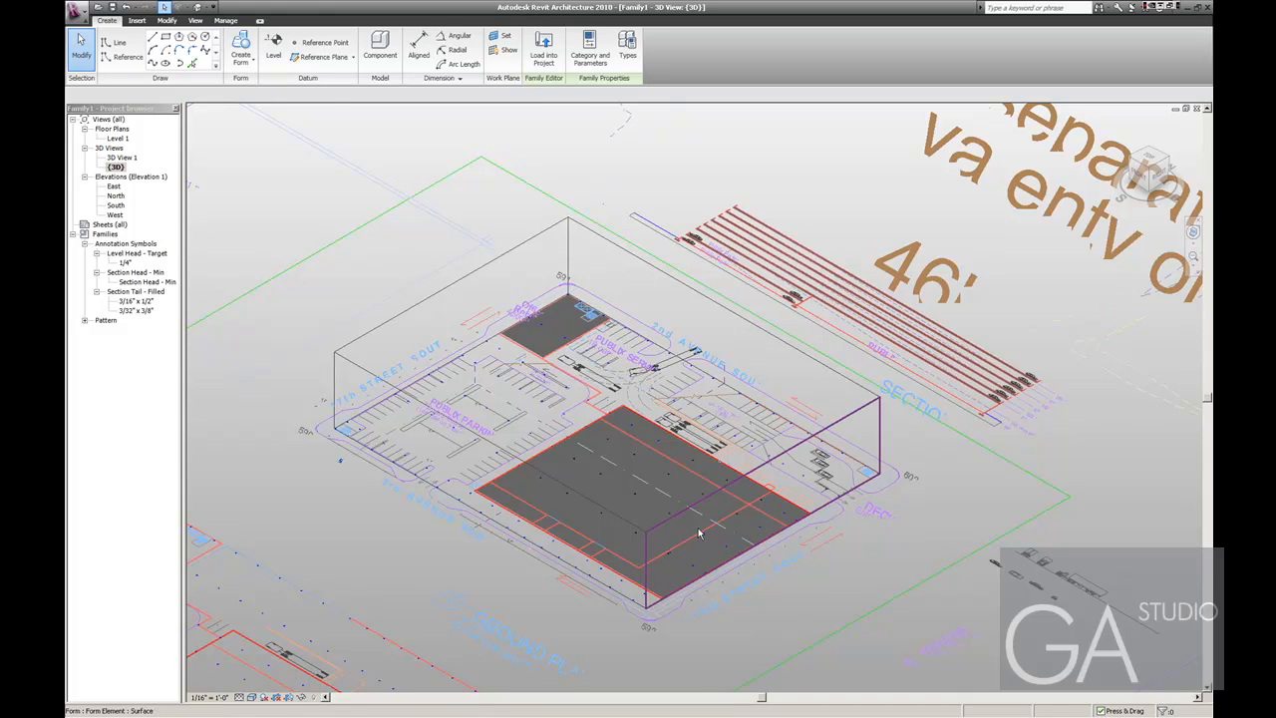
pyautogui.scroll(-1, 705, 521)
pyautogui.click(538, 291)
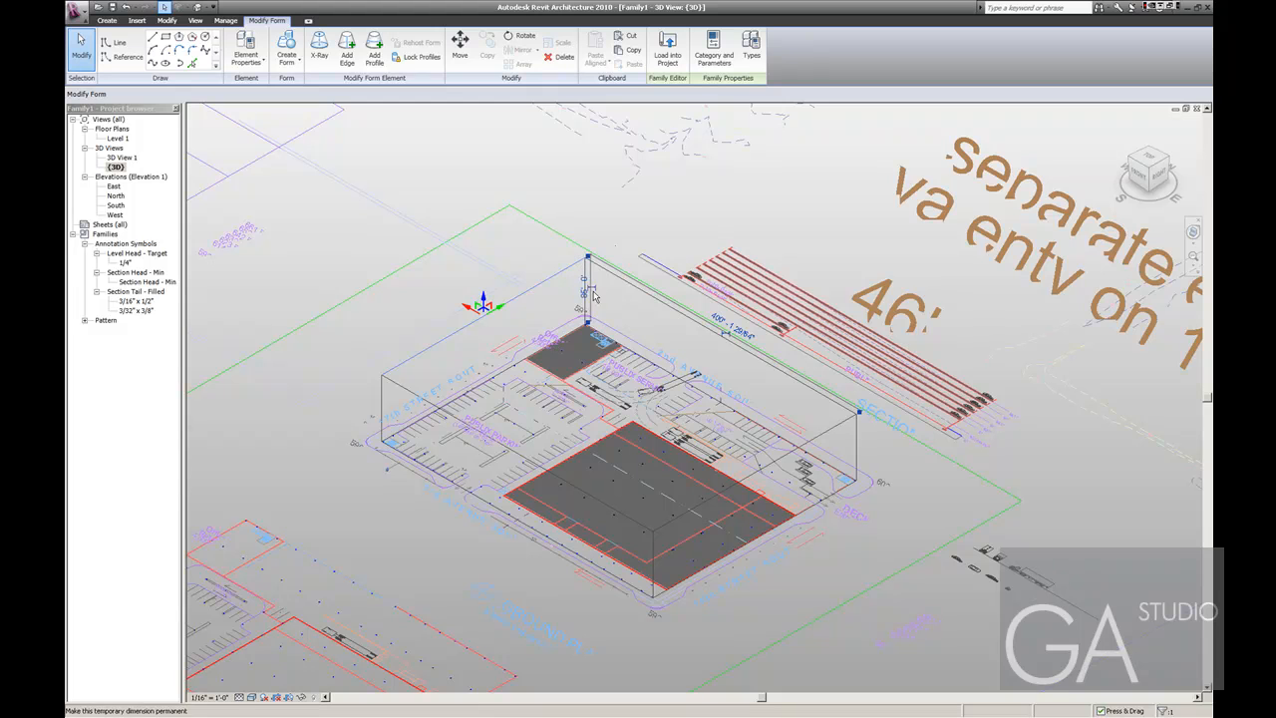
# Orbit around the mass with the Full Navigation Wheel to examine the Publix parking corner at 17th Street and 3rd Avenue.
pyautogui.click(1194, 244)
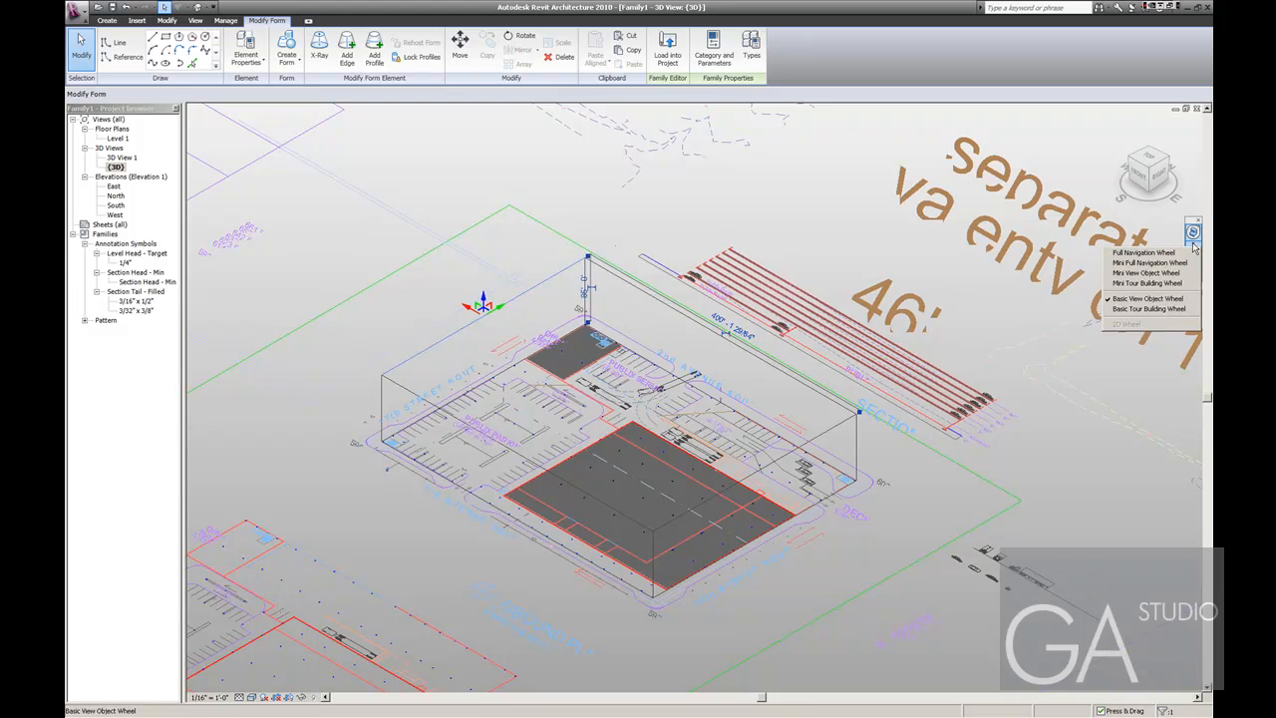
pyautogui.click(1174, 253)
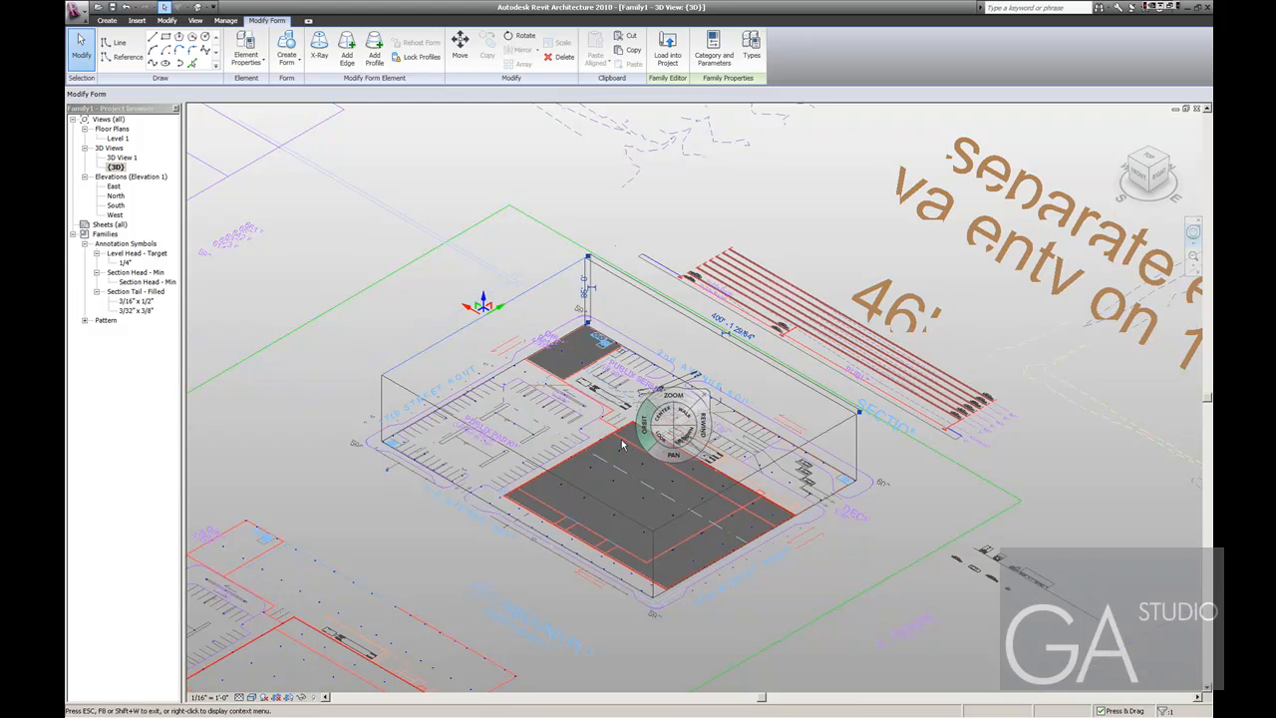
pyautogui.moveTo(630, 436); pyautogui.dragTo(576, 327)
pyautogui.moveTo(781, 524); pyautogui.dragTo(1134, 521)
pyautogui.press('Escape')
pyautogui.press('Escape')
pyautogui.moveTo(727, 432); pyautogui.dragTo(757, 560, button='middle')
pyautogui.scroll(2, 728, 484)
pyautogui.scroll(2, 697, 512)
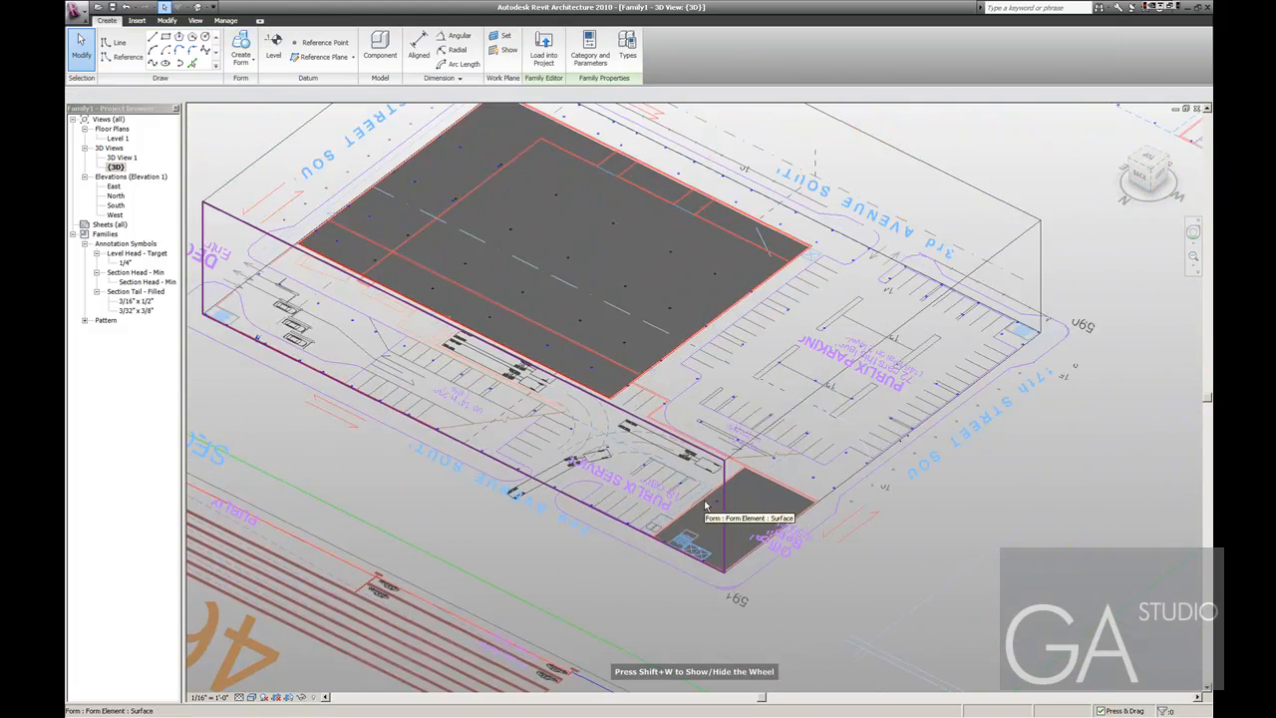
pyautogui.scroll(-1, 706, 502)
pyautogui.moveTo(976, 410); pyautogui.dragTo(937, 351, button='middle')
pyautogui.scroll(2, 954, 397)
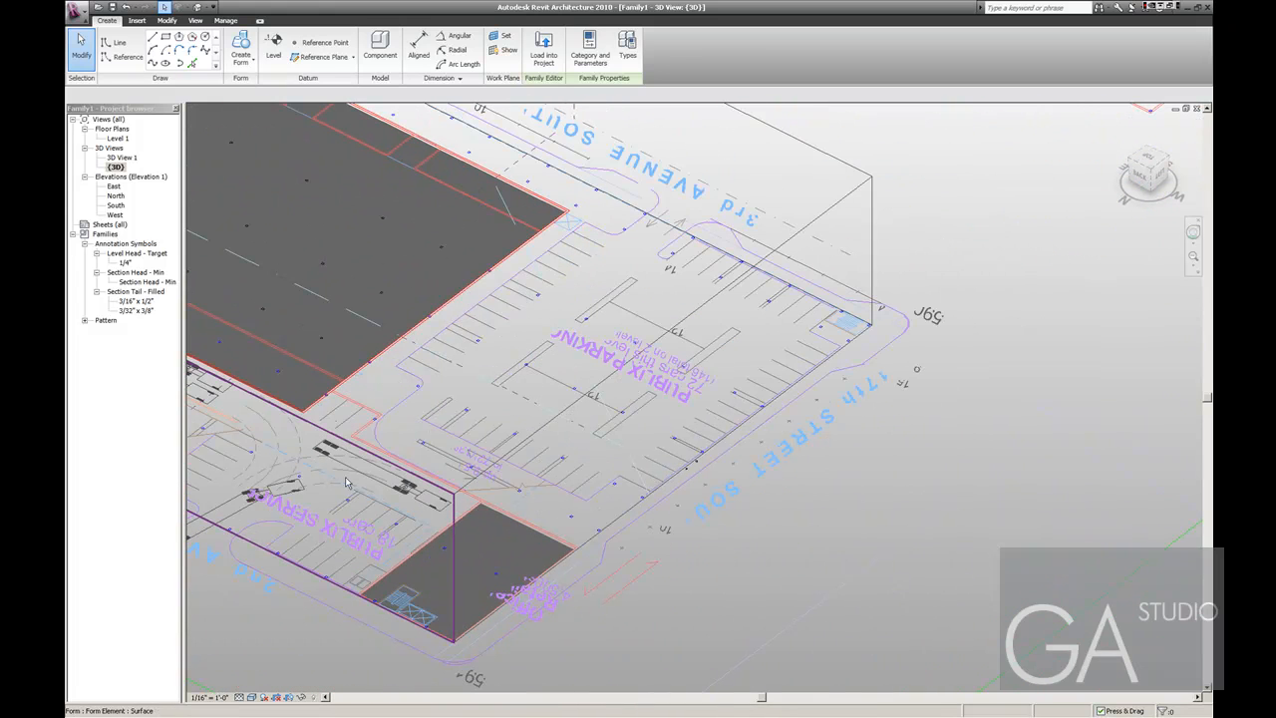
# Draw a model line rectangle of about 19' by 17' on Level 1 around the stair at 17th Street and 3rd Avenue.
pyautogui.click(113, 42)
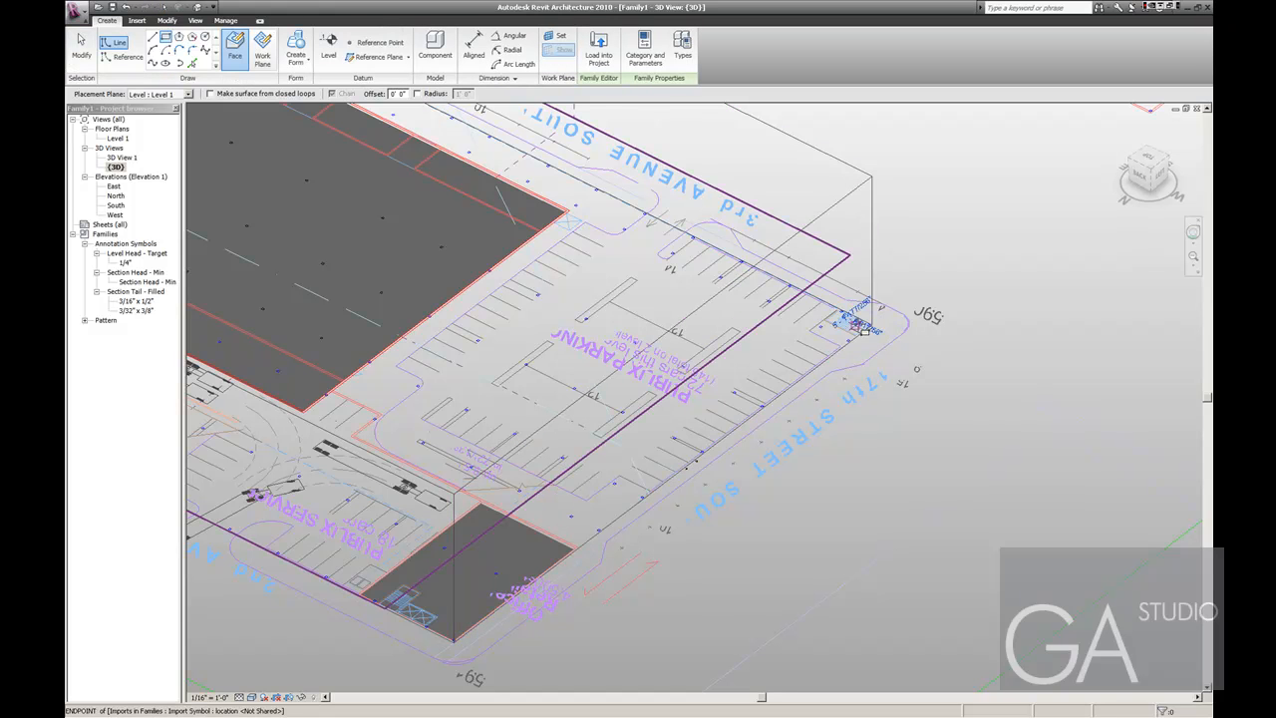
pyautogui.scroll(3, 859, 324)
pyautogui.scroll(2, 859, 324)
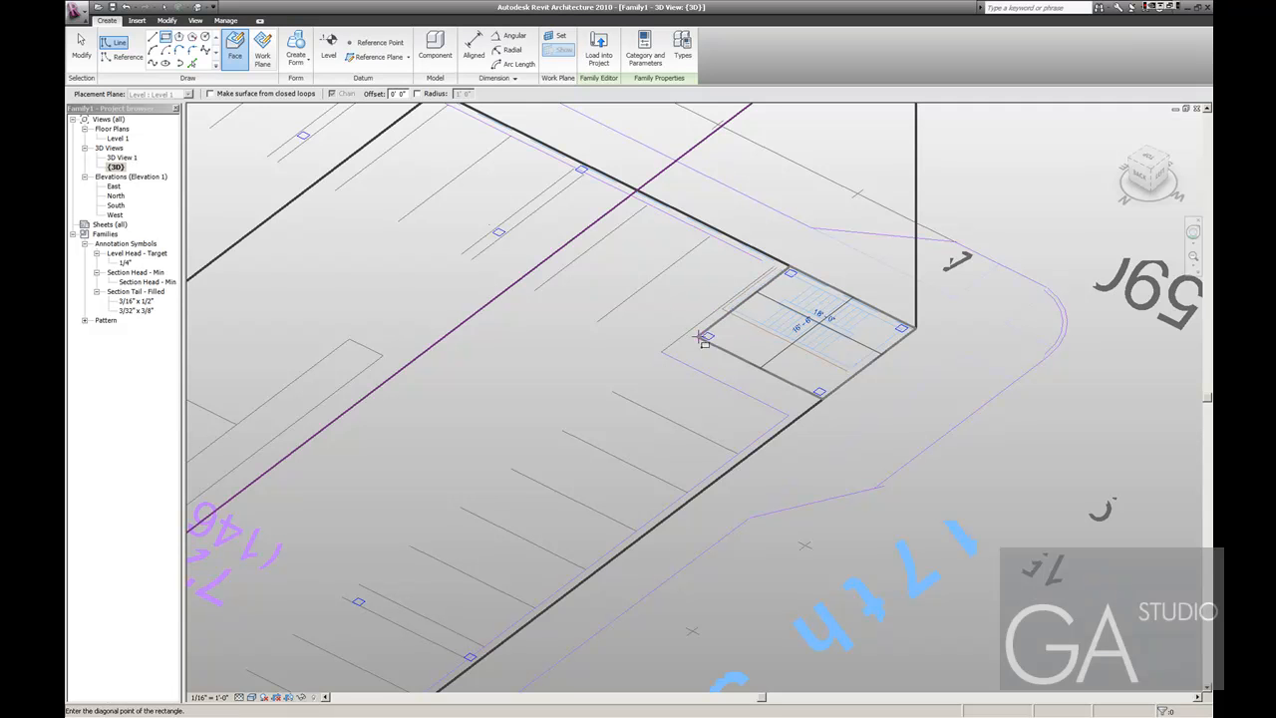
pyautogui.click(687, 335)
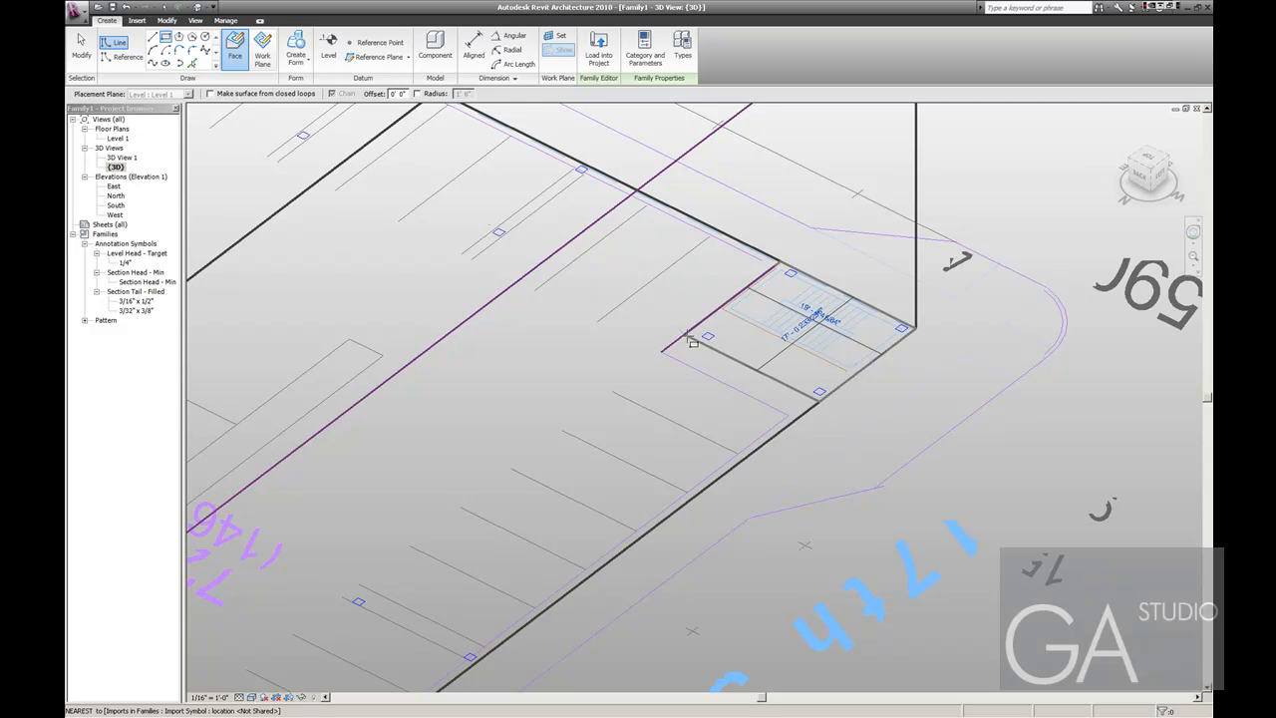
pyautogui.press('Escape')
pyautogui.press('Escape')
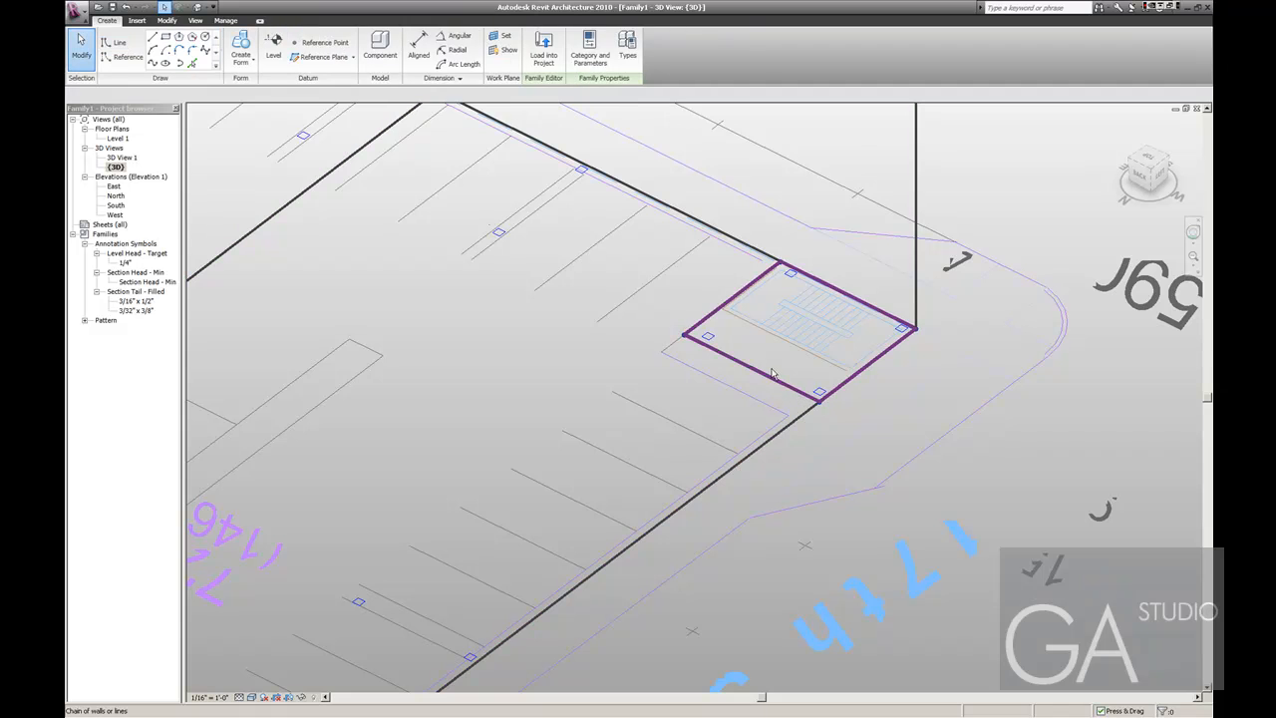
# Create a solid form from the stair rectangle and set its height to 95'.
pyautogui.scroll(-2, 911, 396)
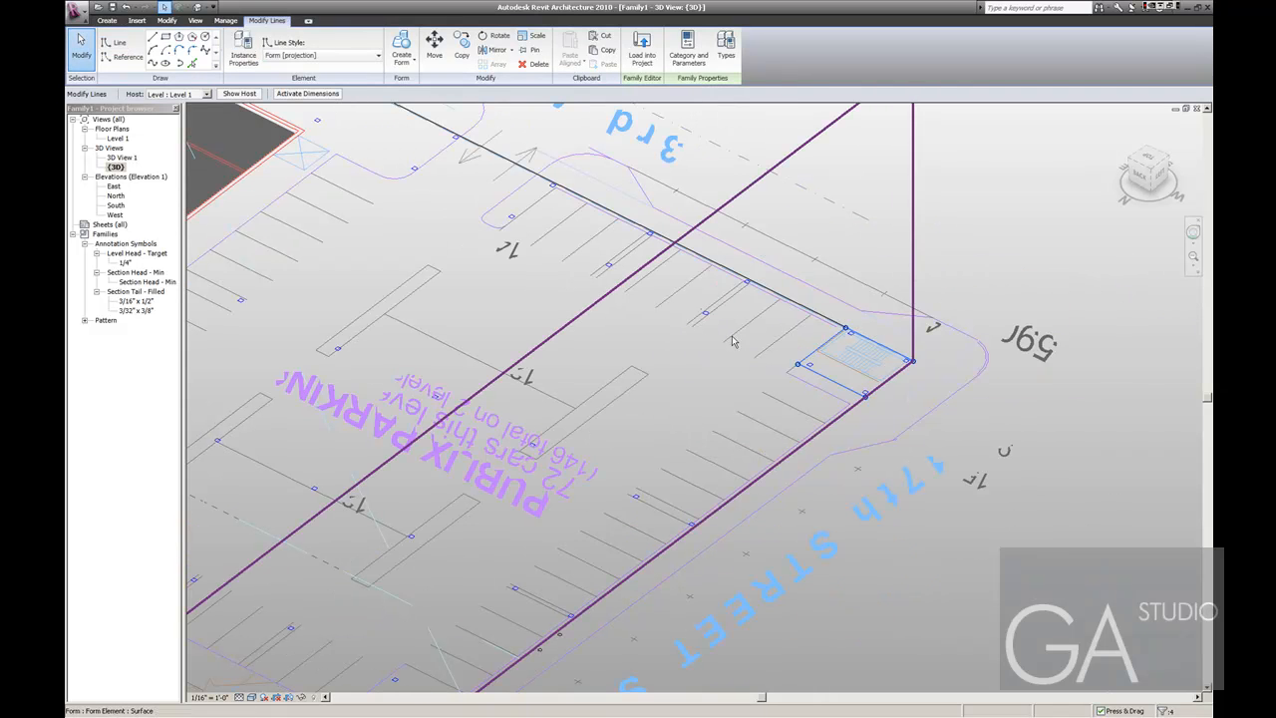
pyautogui.click(402, 60)
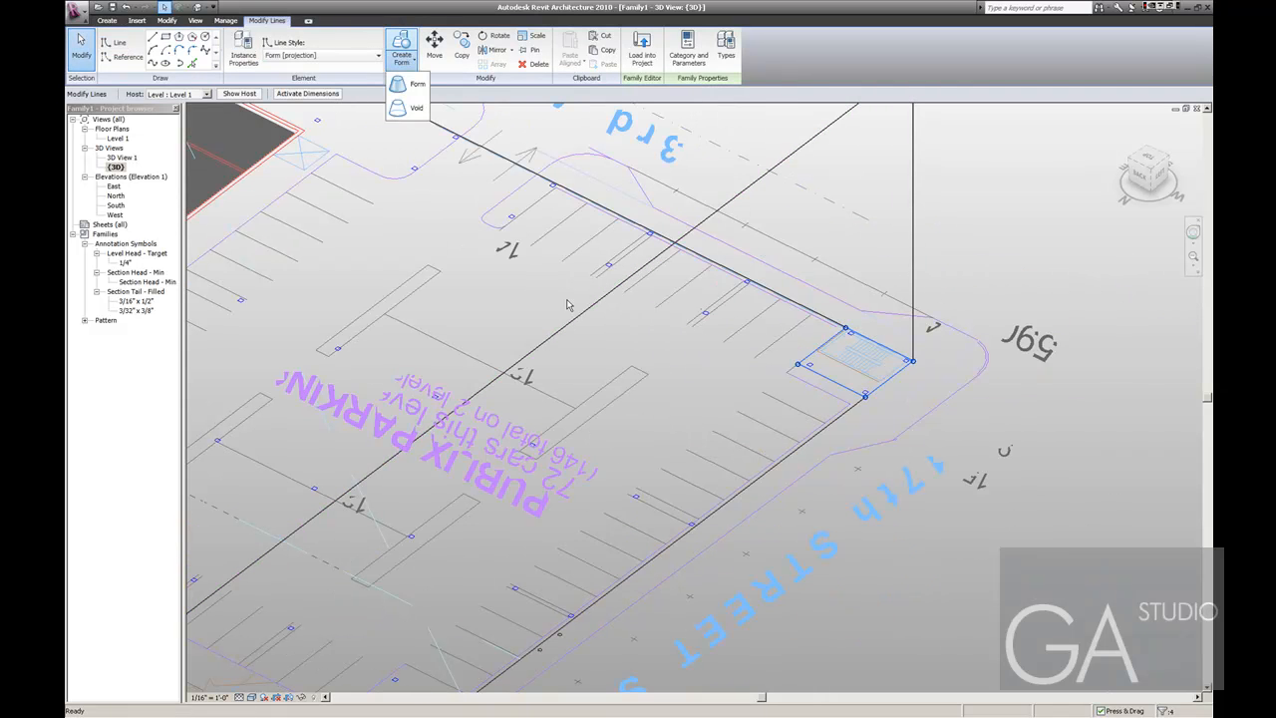
pyautogui.click(416, 83)
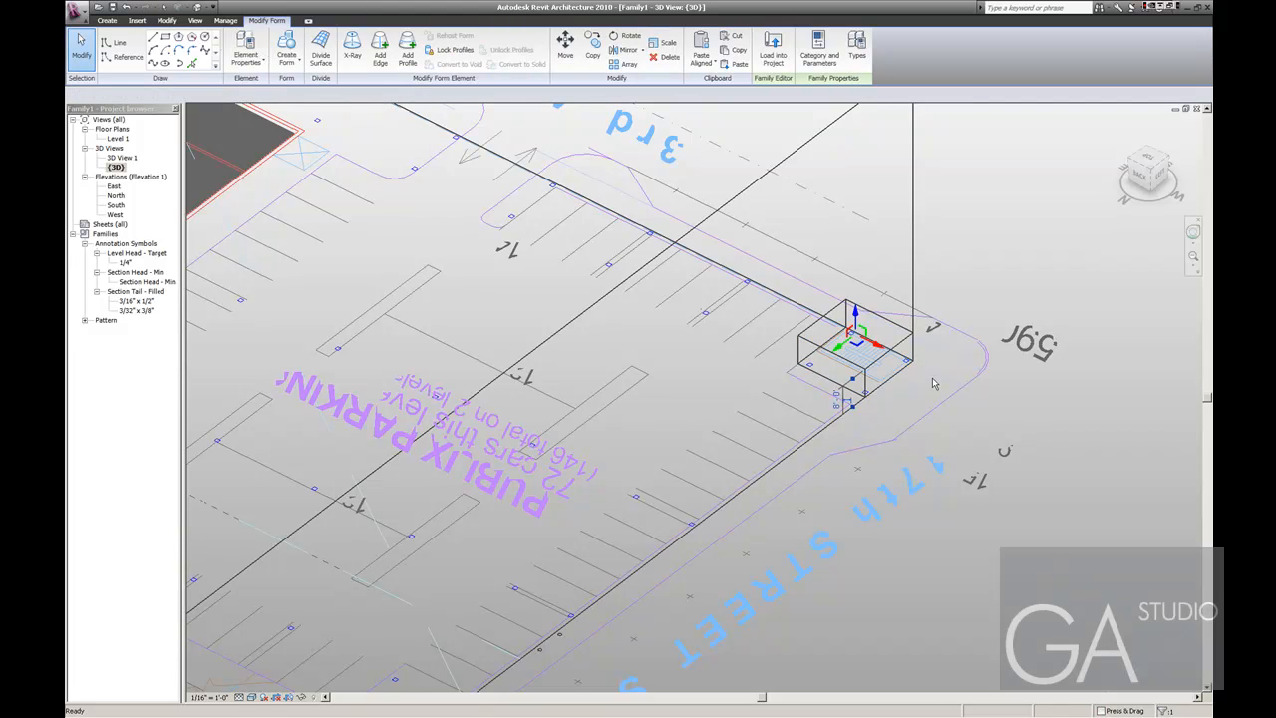
pyautogui.scroll(-1, 867, 406)
pyautogui.click(849, 399)
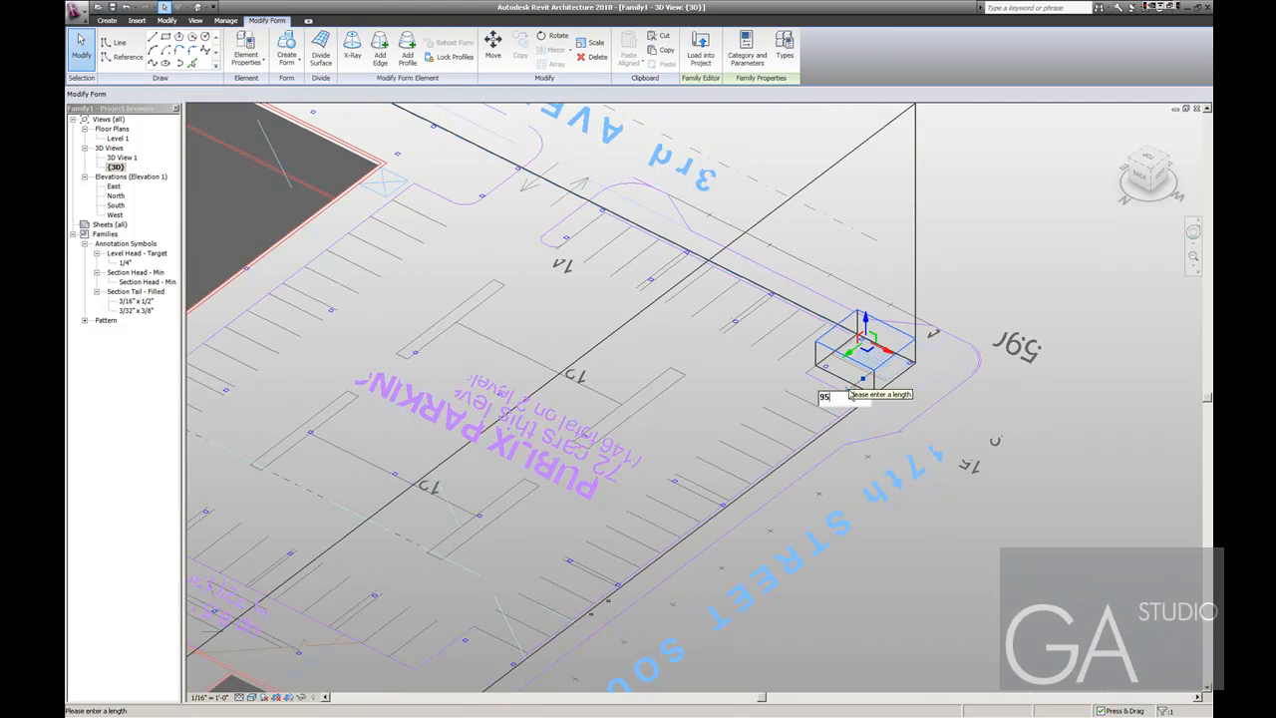
pyautogui.write("95'")
pyautogui.press('Return')
# Move the stair tower's 17th Street face outward by setting its length along 3rd Avenue to 25'.
pyautogui.scroll(-3, 877, 384)
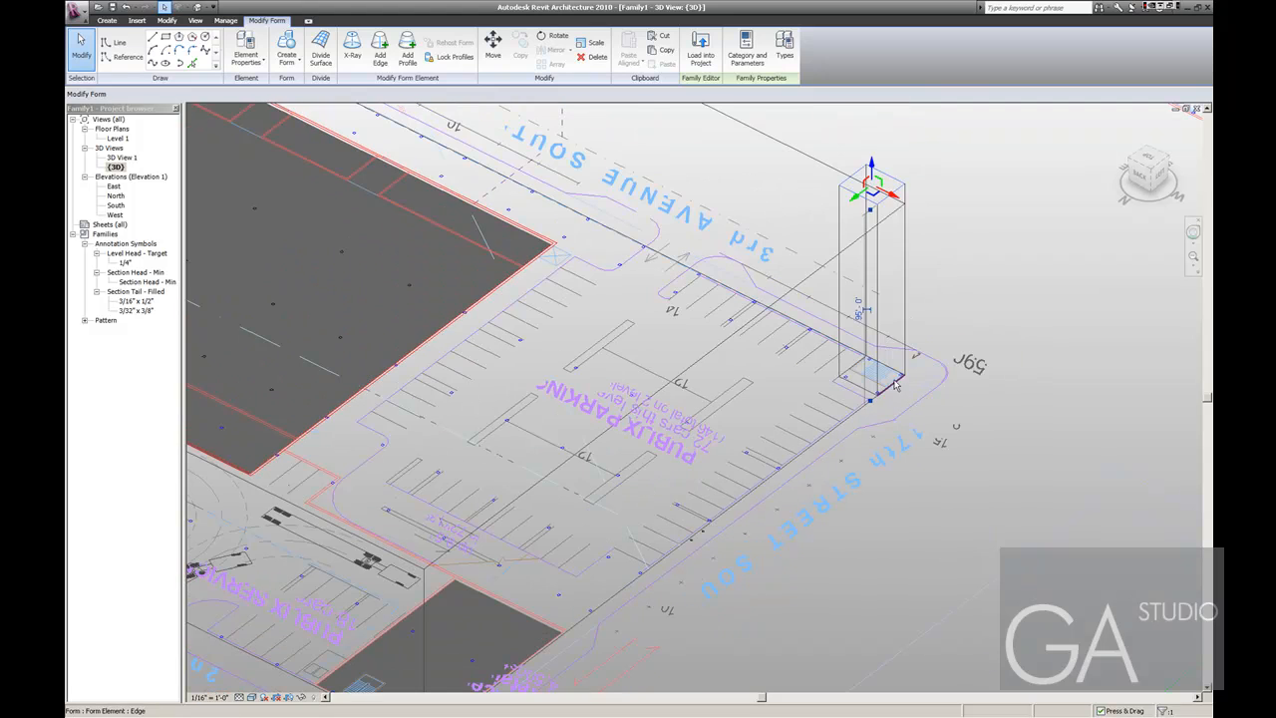
pyautogui.press('Escape')
pyautogui.click(884, 380)
pyautogui.click(877, 347)
pyautogui.write('25')
pyautogui.press('Return')
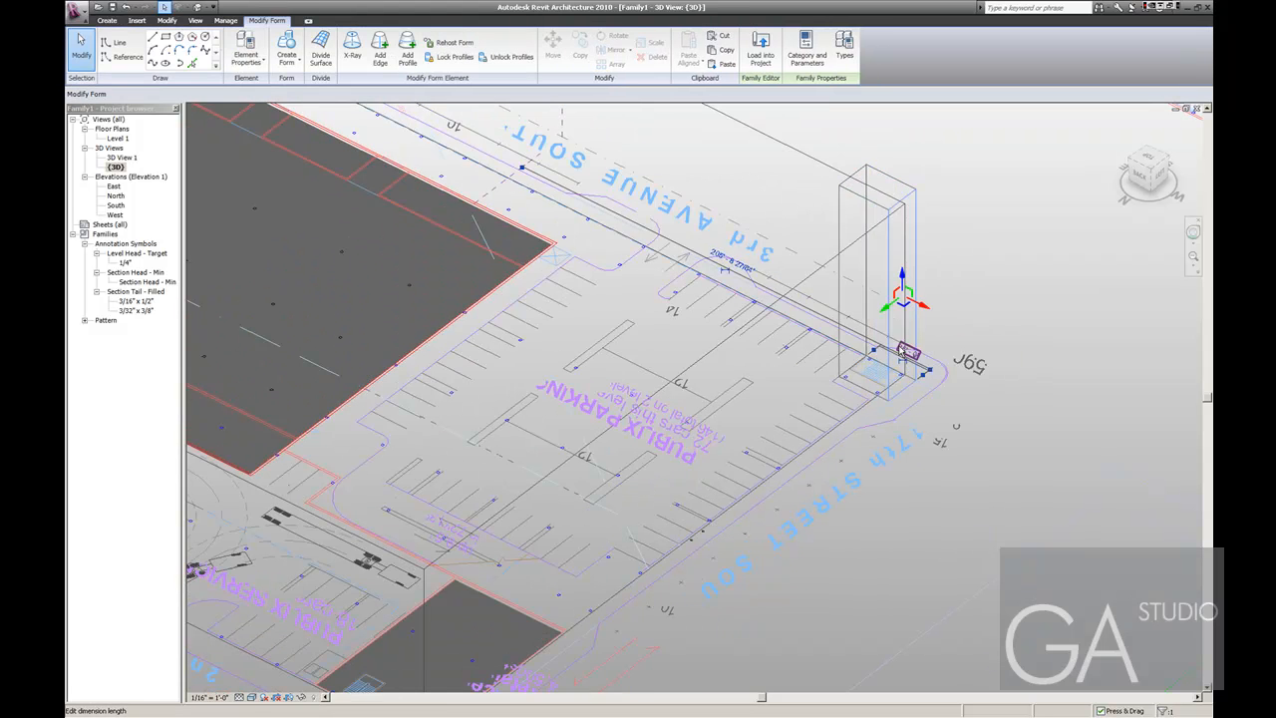
pyautogui.press('Escape')
# Move the stair tower's 3rd Avenue face outward by setting its depth along 17th Street to 25'.
pyautogui.scroll(3, 889, 370)
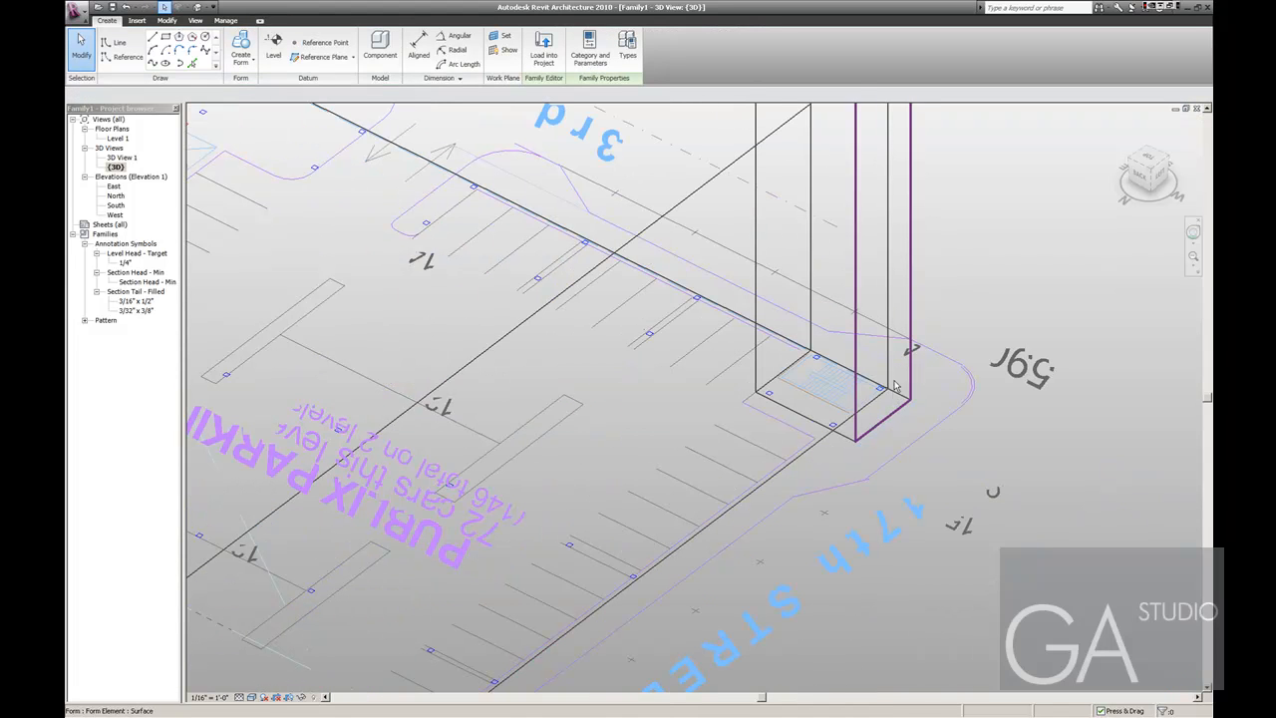
pyautogui.press('Tab')
pyautogui.press('Tab')
pyautogui.click(896, 397)
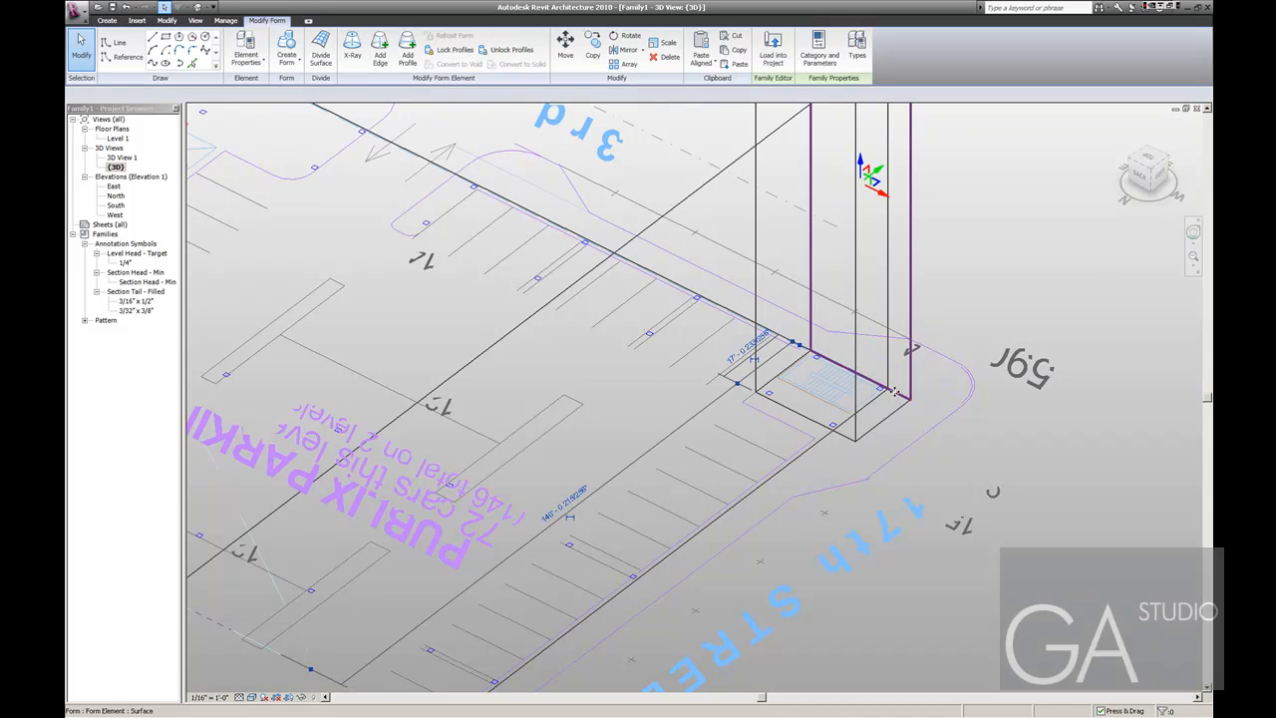
pyautogui.scroll(-1, 896, 397)
pyautogui.write('2')
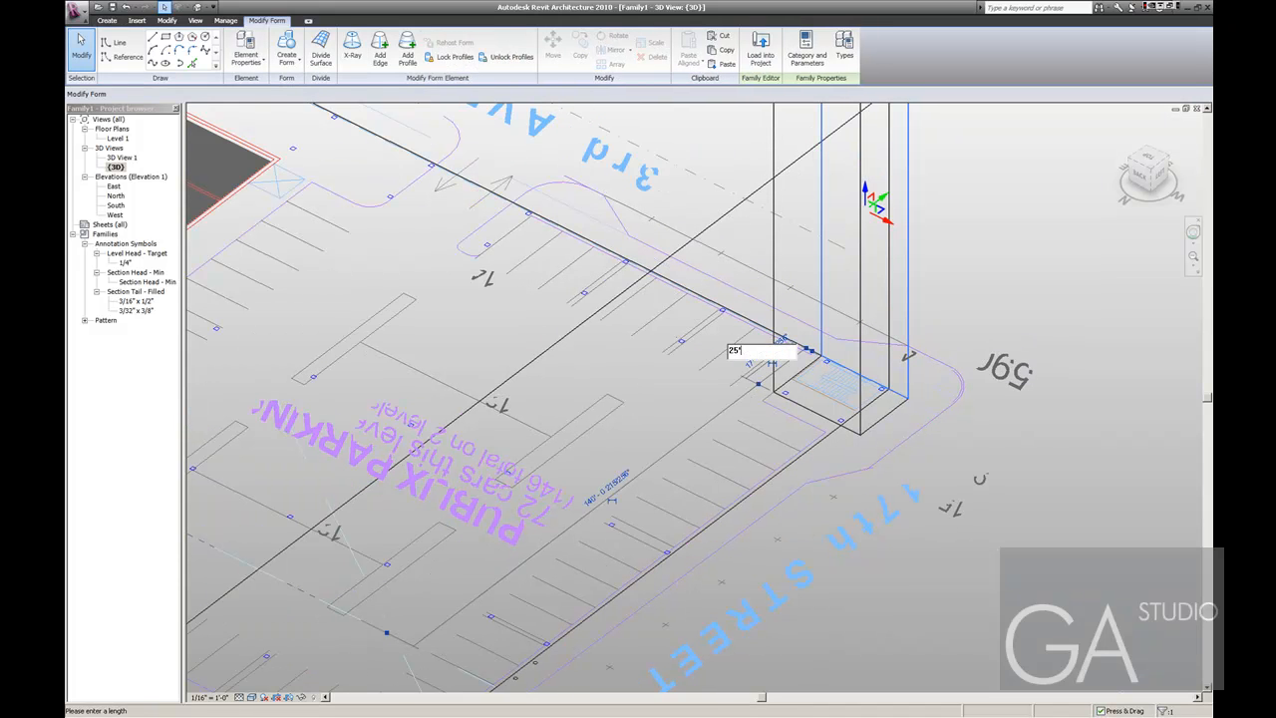
pyautogui.write("5'")
pyautogui.press('Return')
pyautogui.click(1018, 501)
# Draw a closed triangle of model lines around the stair tower's outer base corner, with a side of about 6'-6".
pyautogui.scroll(-2, 1016, 501)
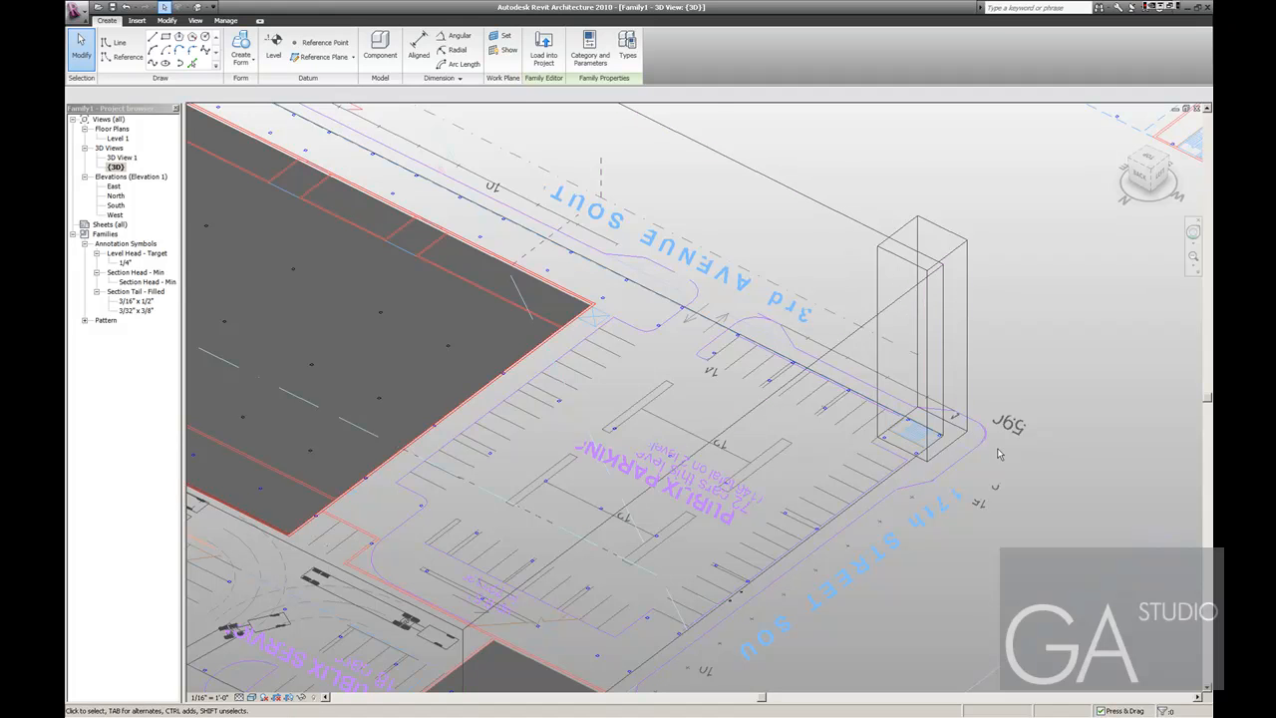
pyautogui.scroll(3, 1012, 360)
pyautogui.press('l')
pyautogui.press('i')
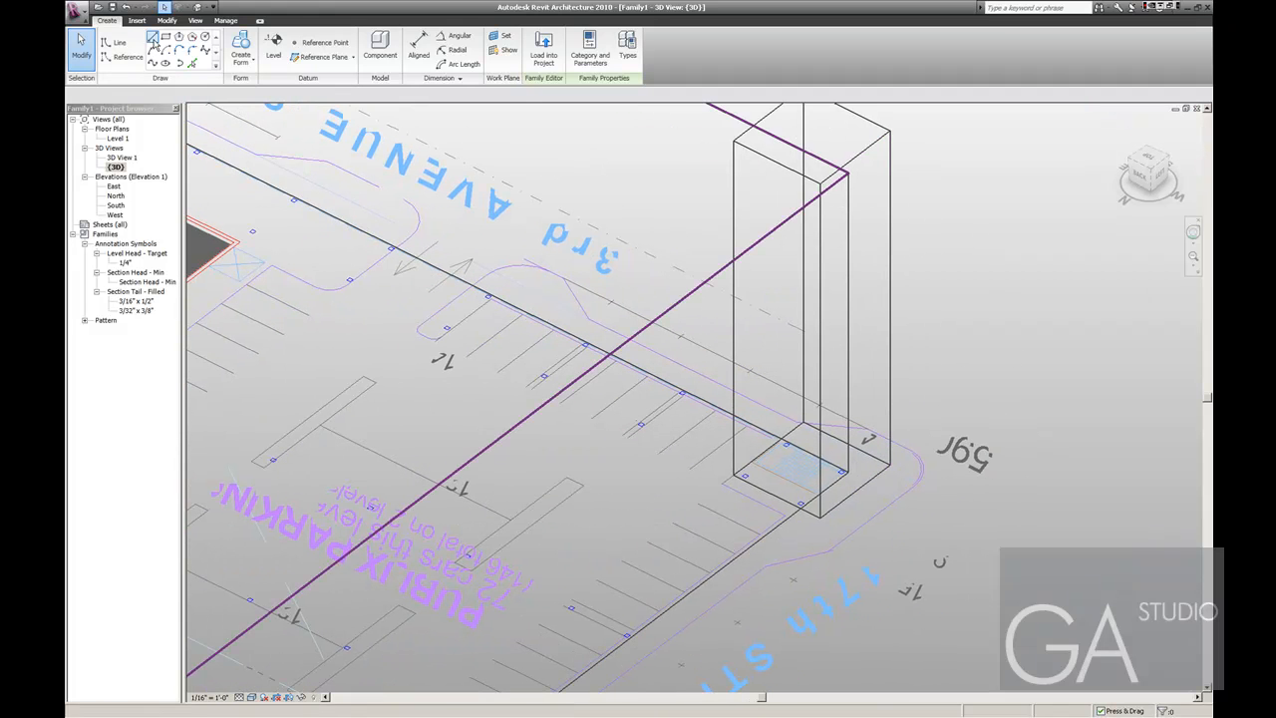
pyautogui.scroll(4, 887, 460)
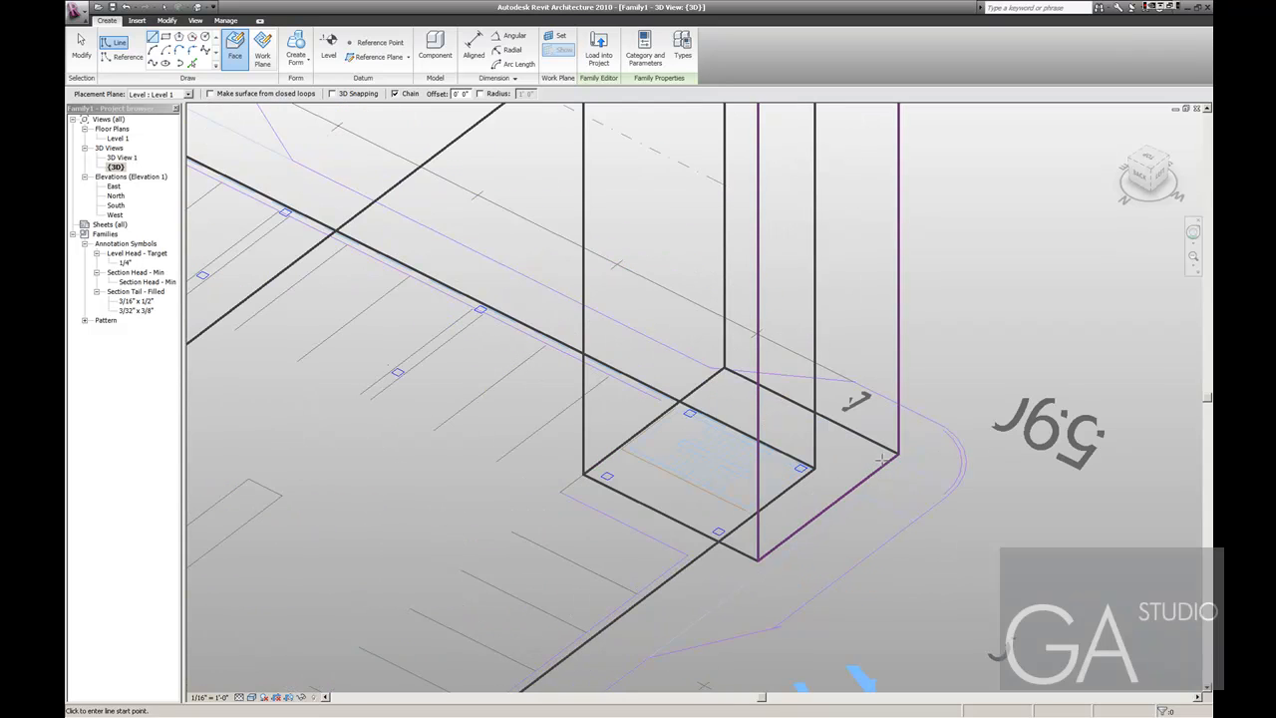
pyautogui.click(886, 463)
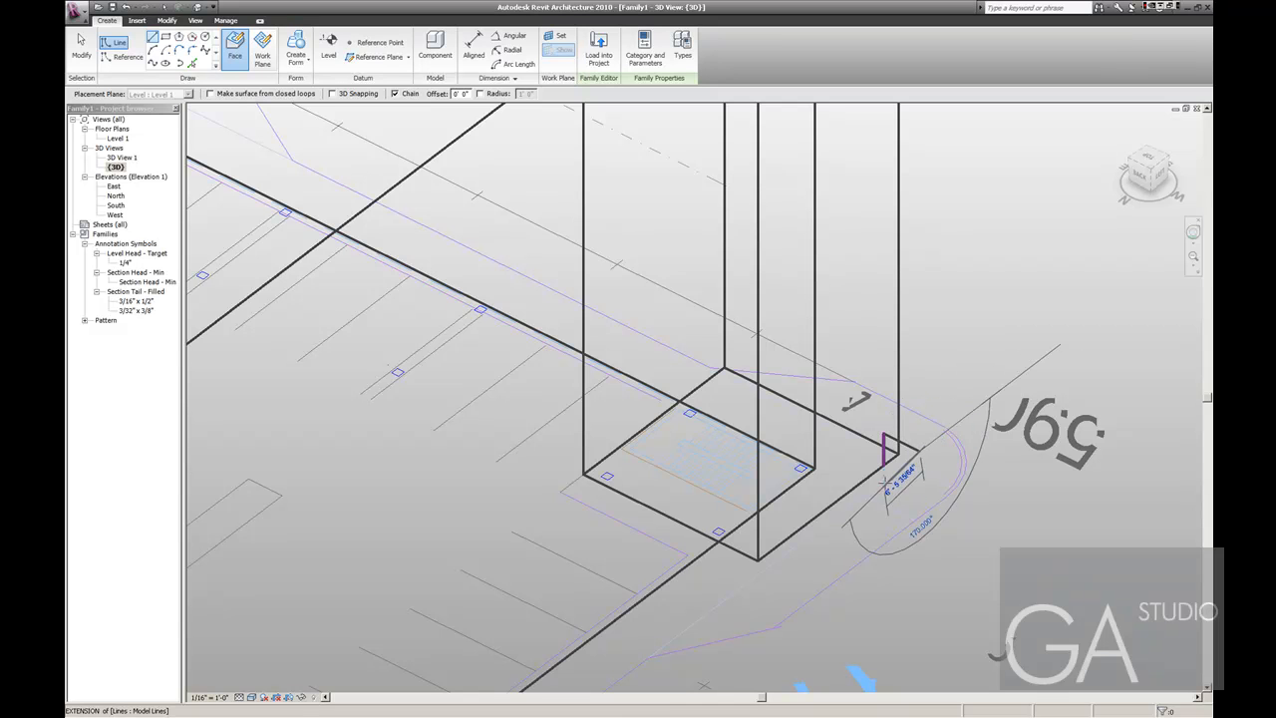
pyautogui.click(883, 484)
pyautogui.click(883, 464)
pyautogui.press('Escape')
# Create a void form from the corner triangle and pull it up to the top of the stair tower.
pyautogui.press('Tab')
pyautogui.click(901, 475)
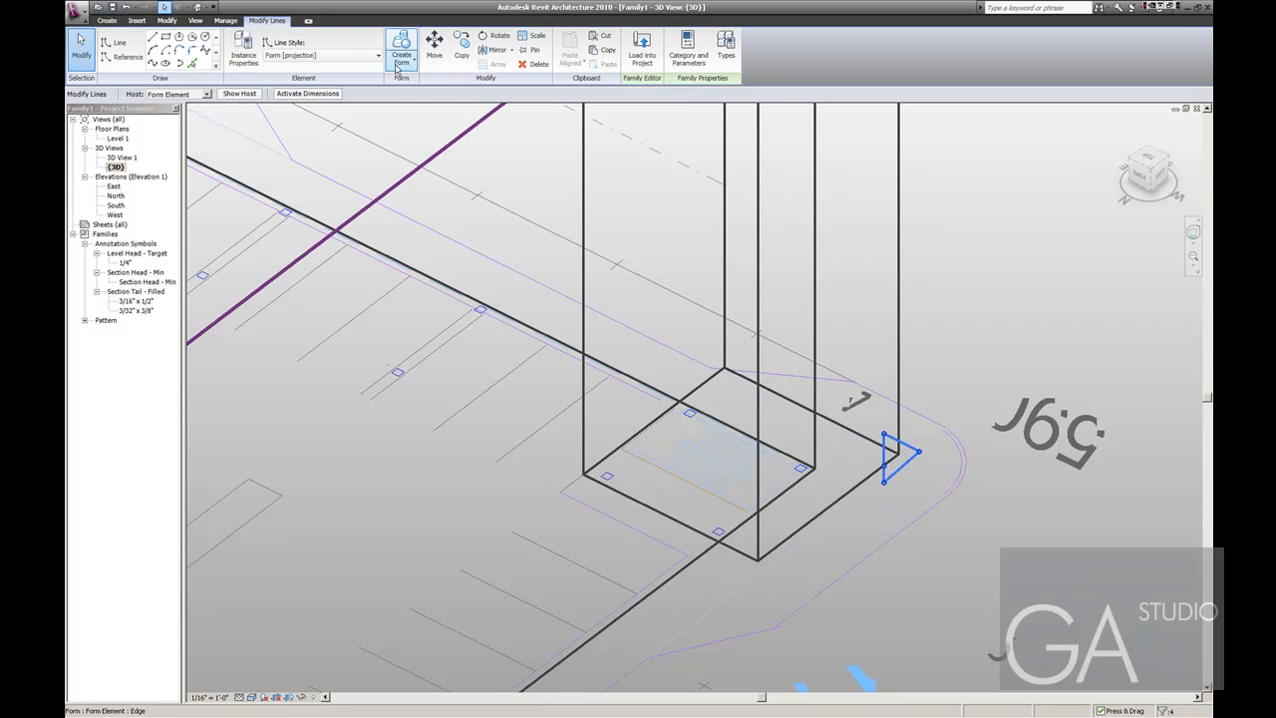
pyautogui.click(410, 63)
pyautogui.click(410, 109)
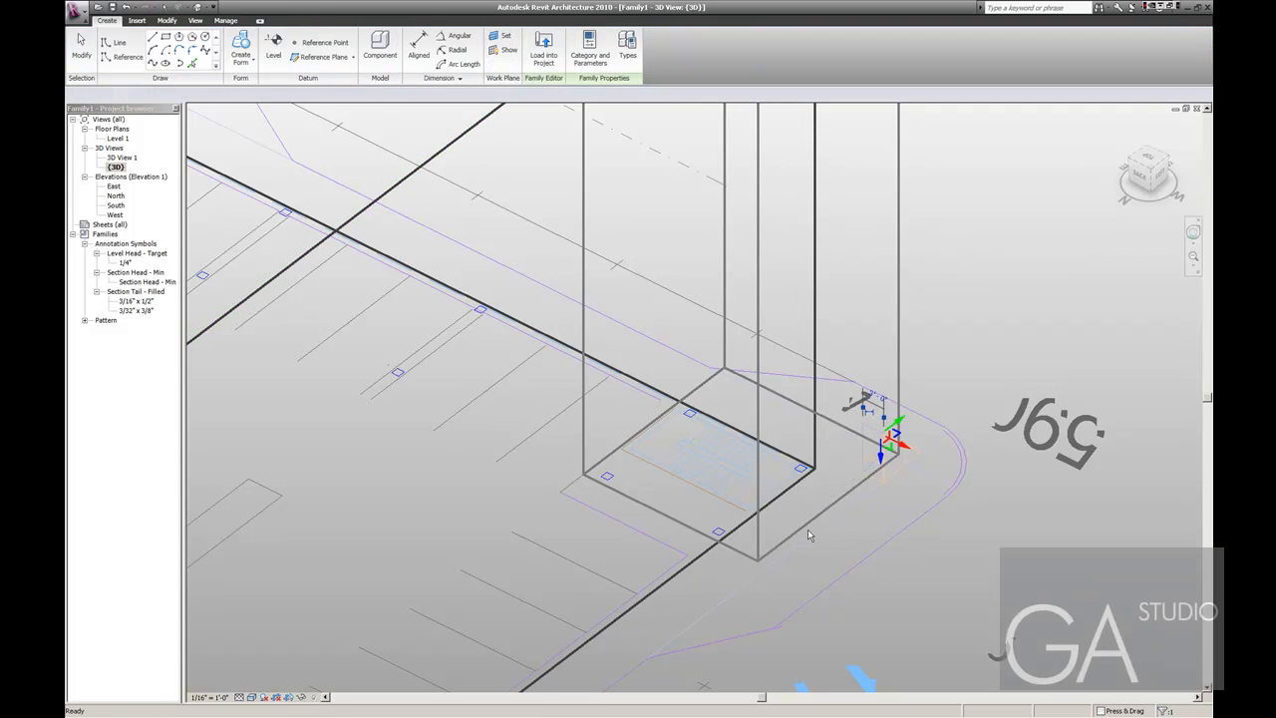
pyautogui.scroll(-3, 894, 483)
pyautogui.moveTo(894, 483); pyautogui.dragTo(913, 231)
pyautogui.click(981, 403)
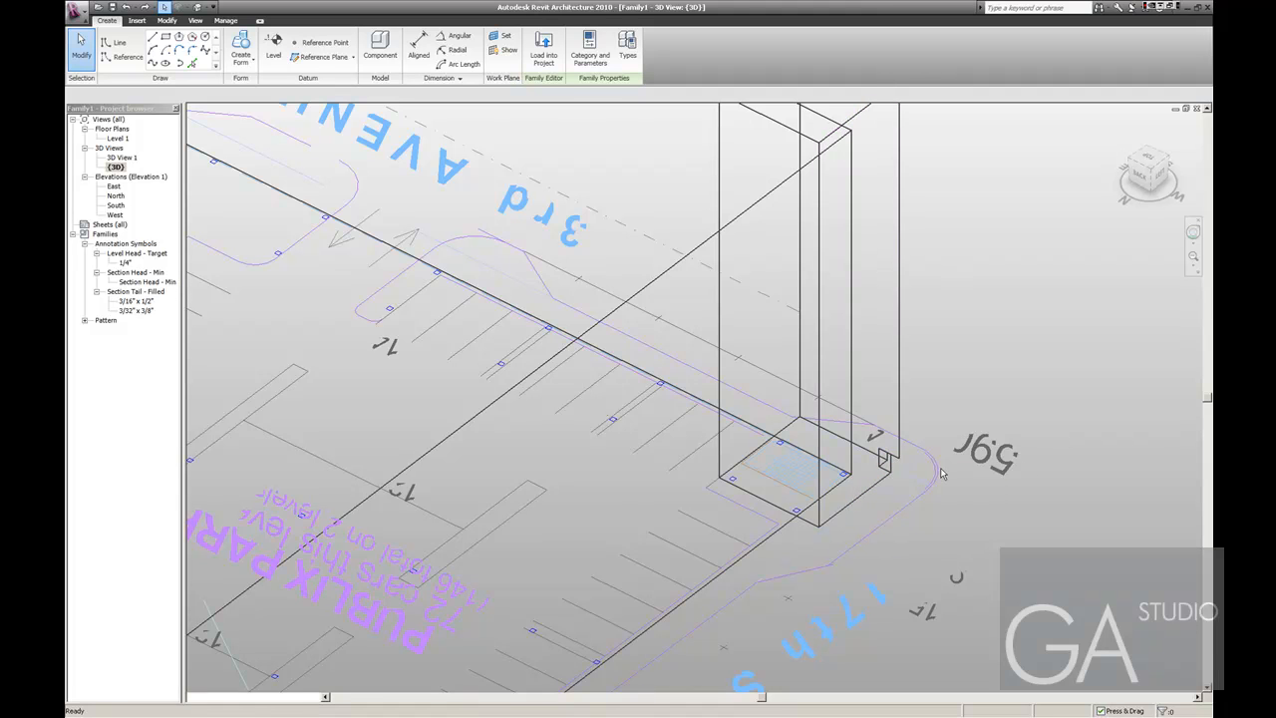
# Retry cutting the tower's outer corner with a void form from the same triangle, stretching its face above the tower's top.
pyautogui.scroll(3, 942, 471)
pyautogui.click(905, 469)
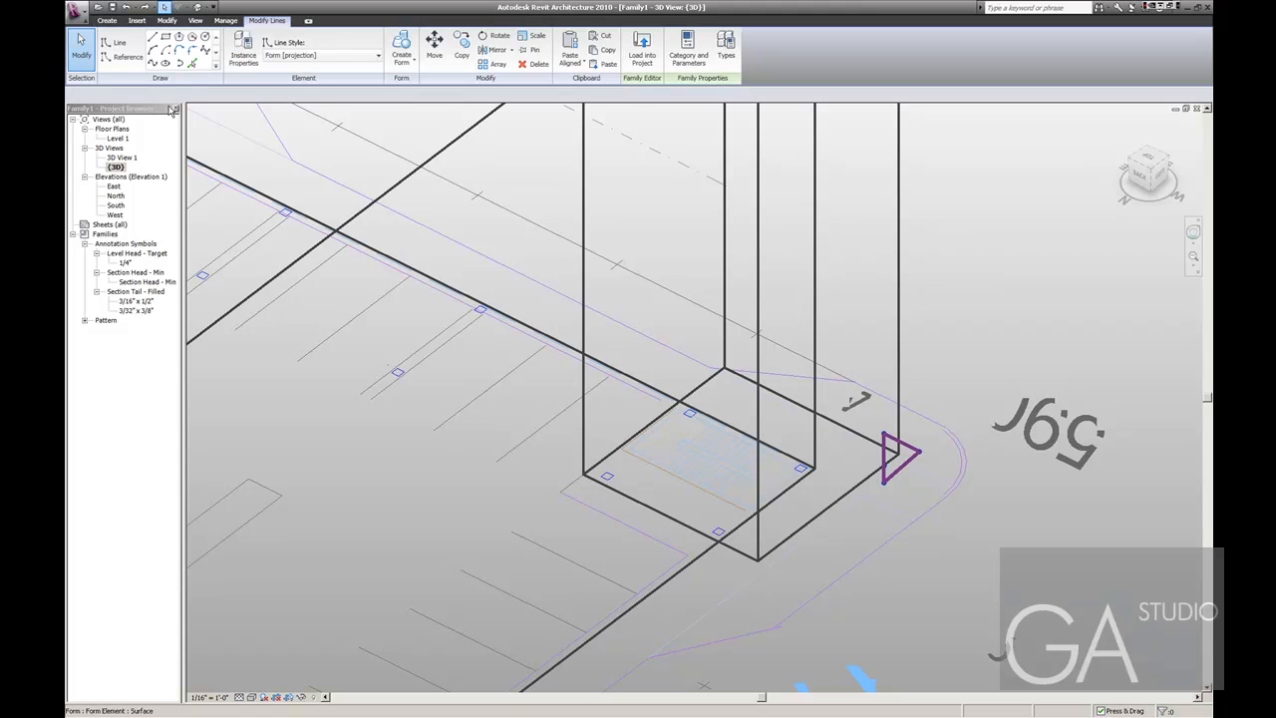
pyautogui.click(402, 57)
pyautogui.click(417, 112)
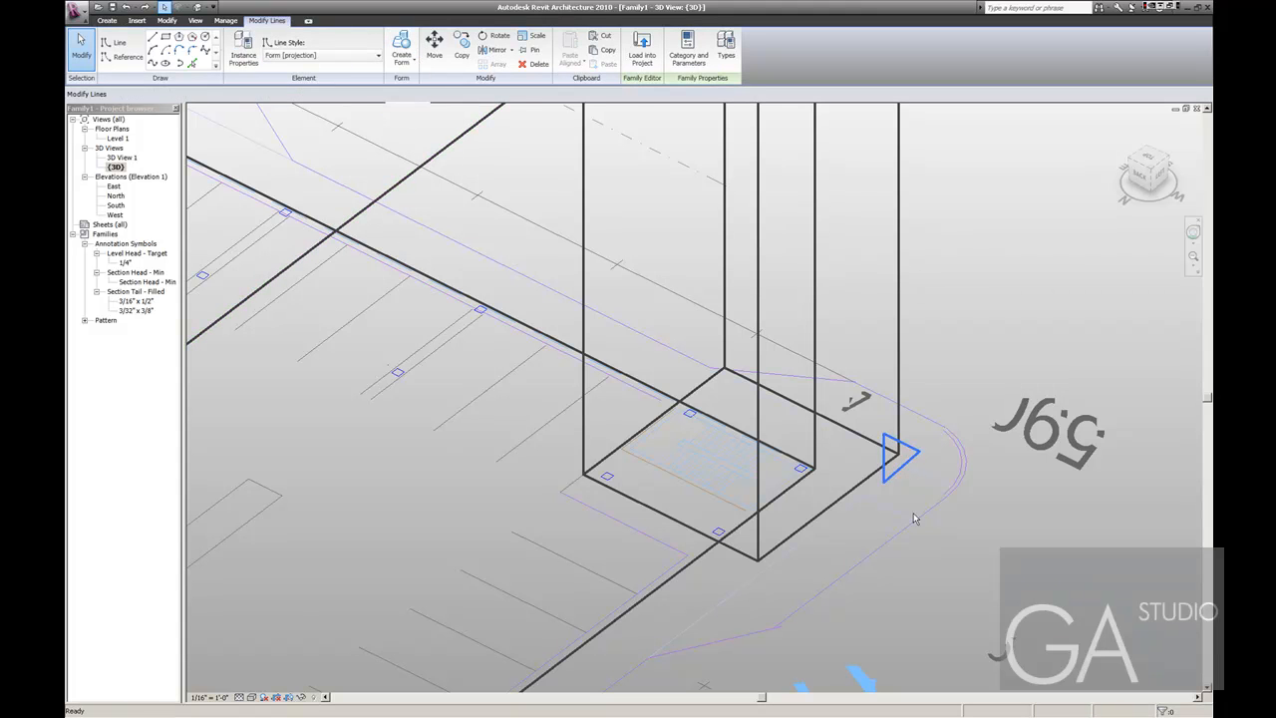
pyautogui.scroll(-4, 902, 508)
pyautogui.scroll(-1, 903, 509)
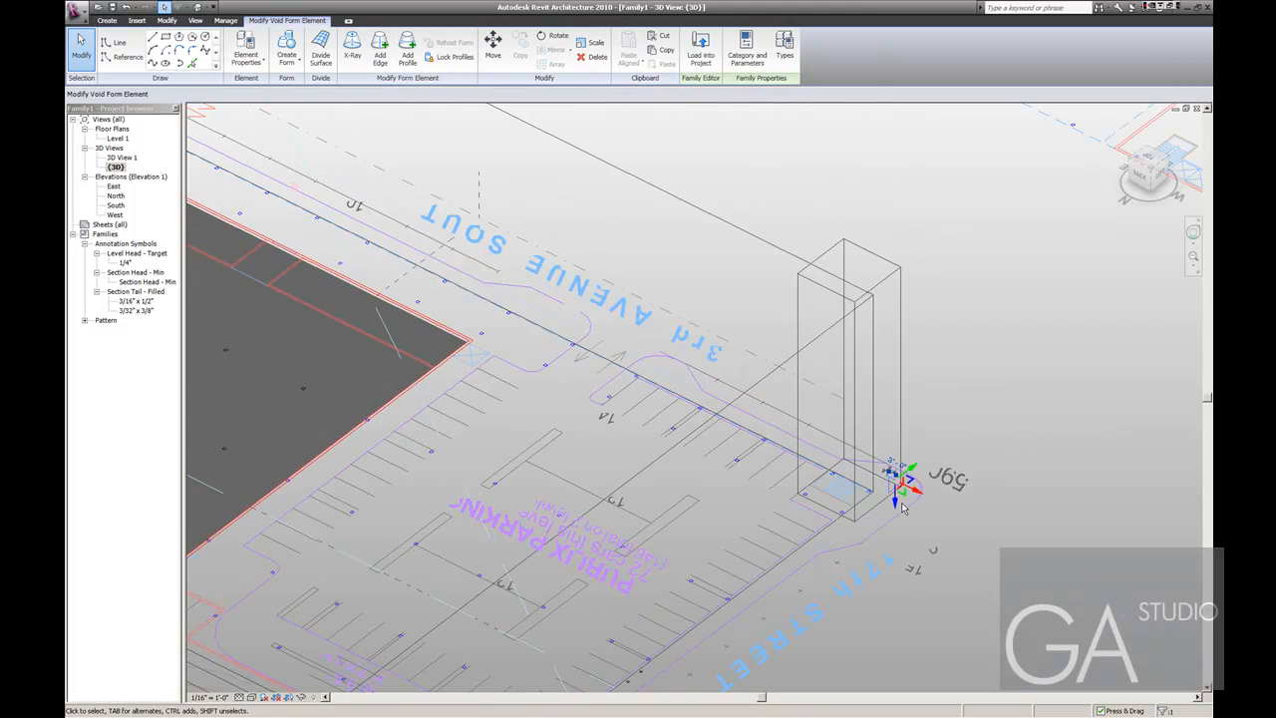
pyautogui.moveTo(894, 504); pyautogui.dragTo(908, 230)
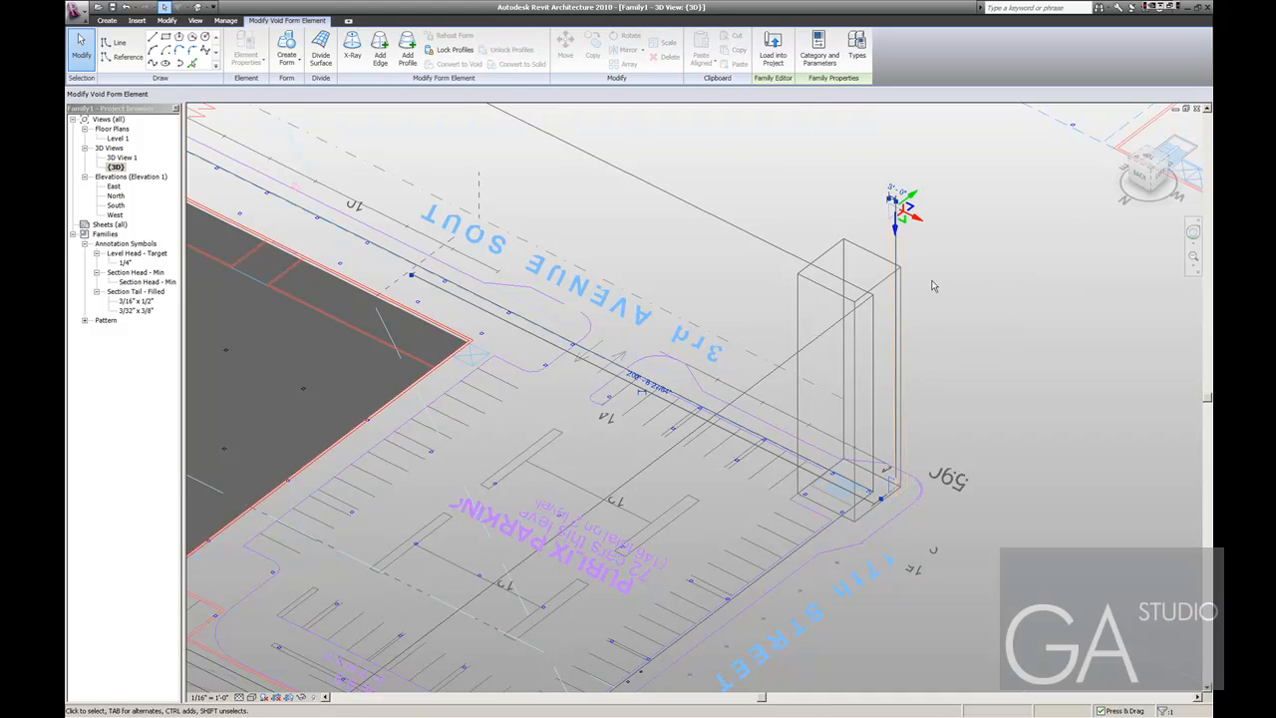
pyautogui.click(939, 295)
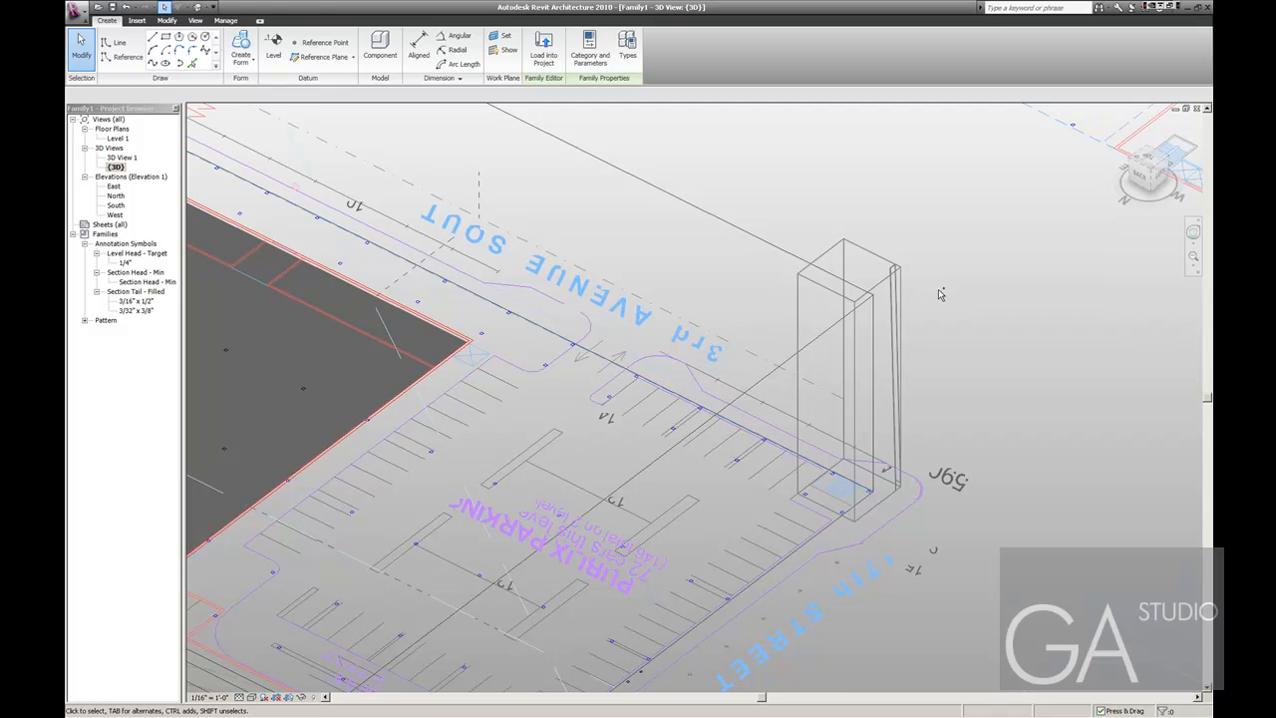
# Undo the stretched void form and delete the triangle of model lines at the tower's outer corner.
pyautogui.scroll(4, 907, 504)
pyautogui.scroll(2, 929, 504)
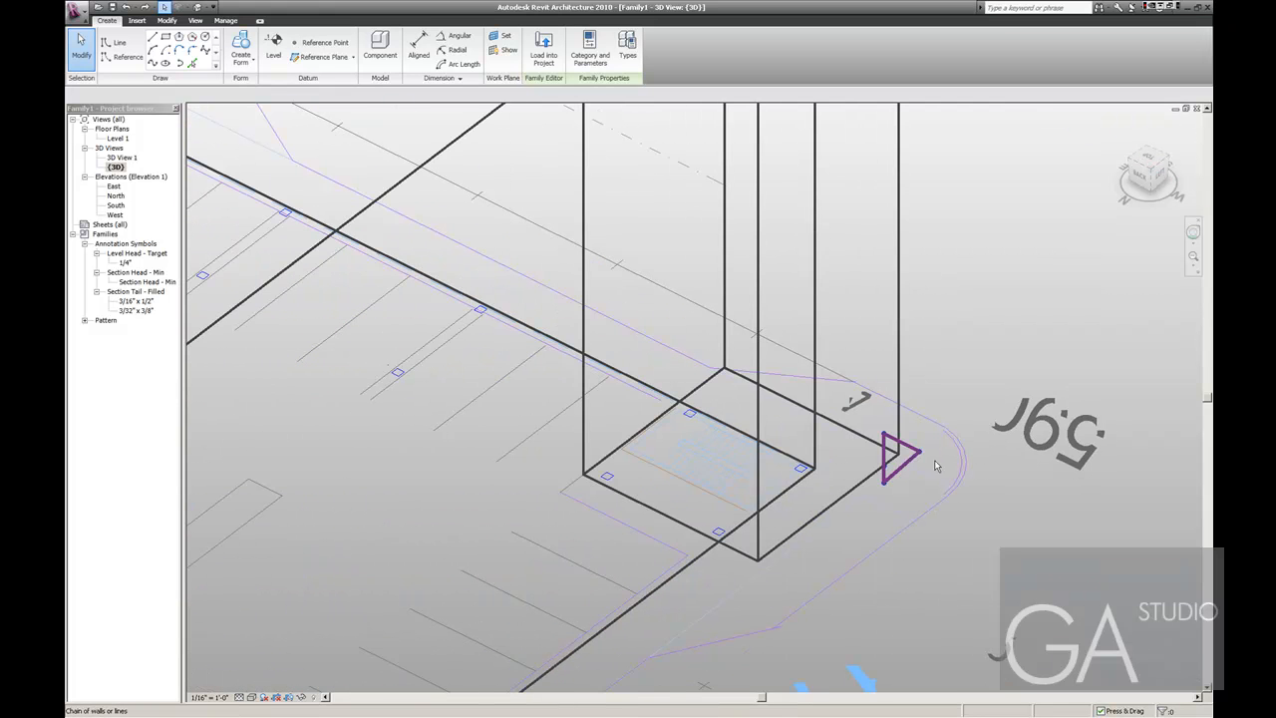
pyautogui.click(918, 457)
pyautogui.scroll(-2, 927, 476)
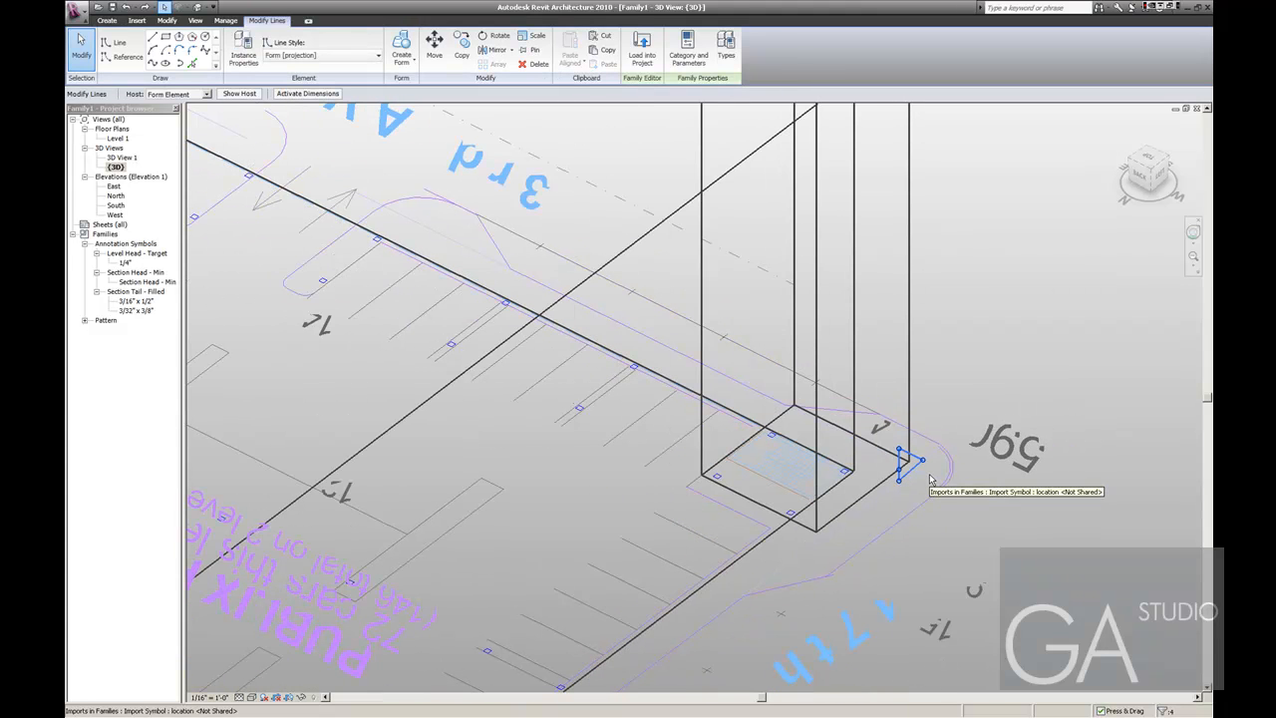
pyautogui.press('Escape')
# Redraw the model line triangle at the stair tower's outer base corner, with a side of about 5'-6".
pyautogui.click(115, 41)
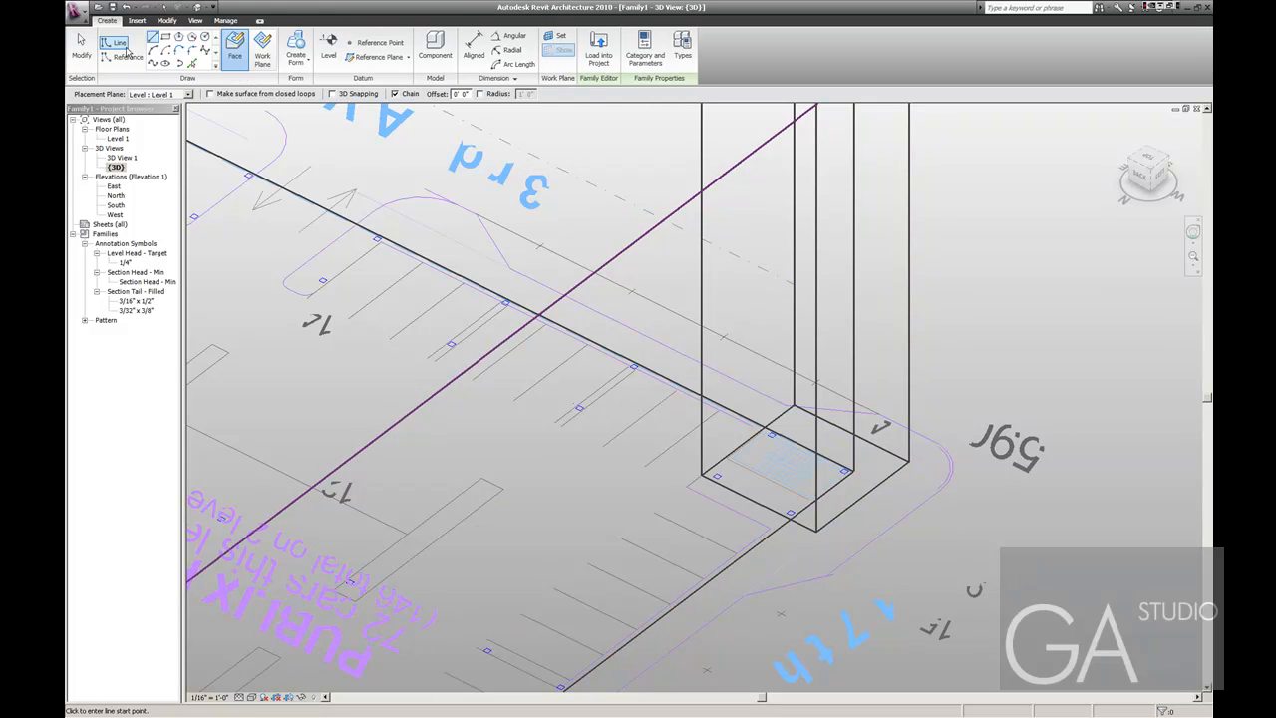
pyautogui.click(895, 471)
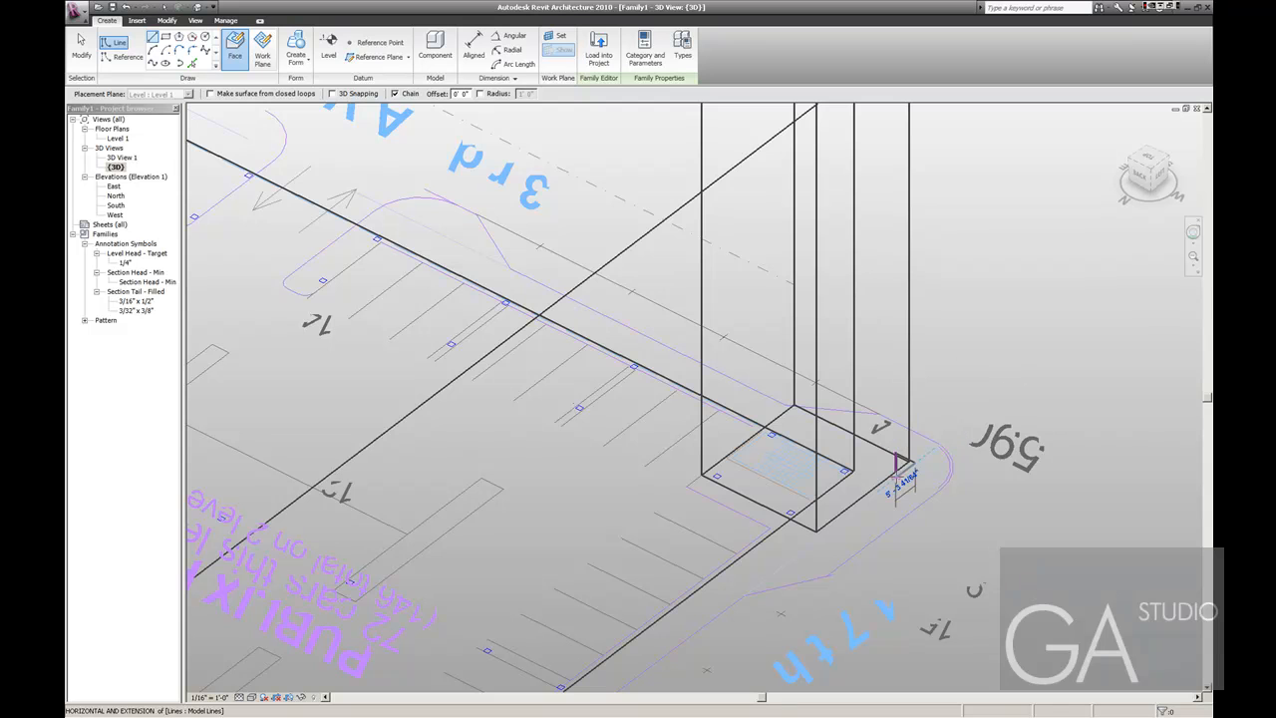
pyautogui.press('Escape')
pyautogui.press('Escape')
# Create a void form from the redrawn triangle and deselect it to inspect the cut at the tower's base.
pyautogui.click(905, 476)
pyautogui.click(402, 58)
pyautogui.click(424, 109)
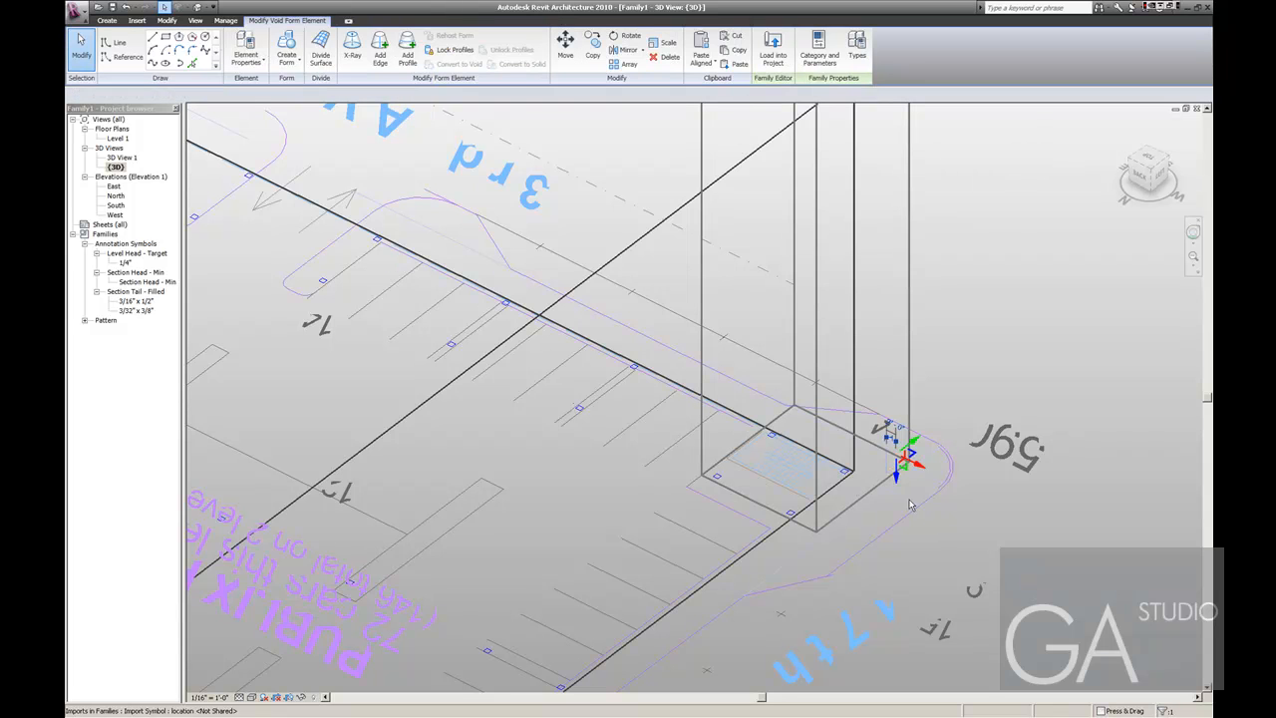
pyautogui.click(893, 480)
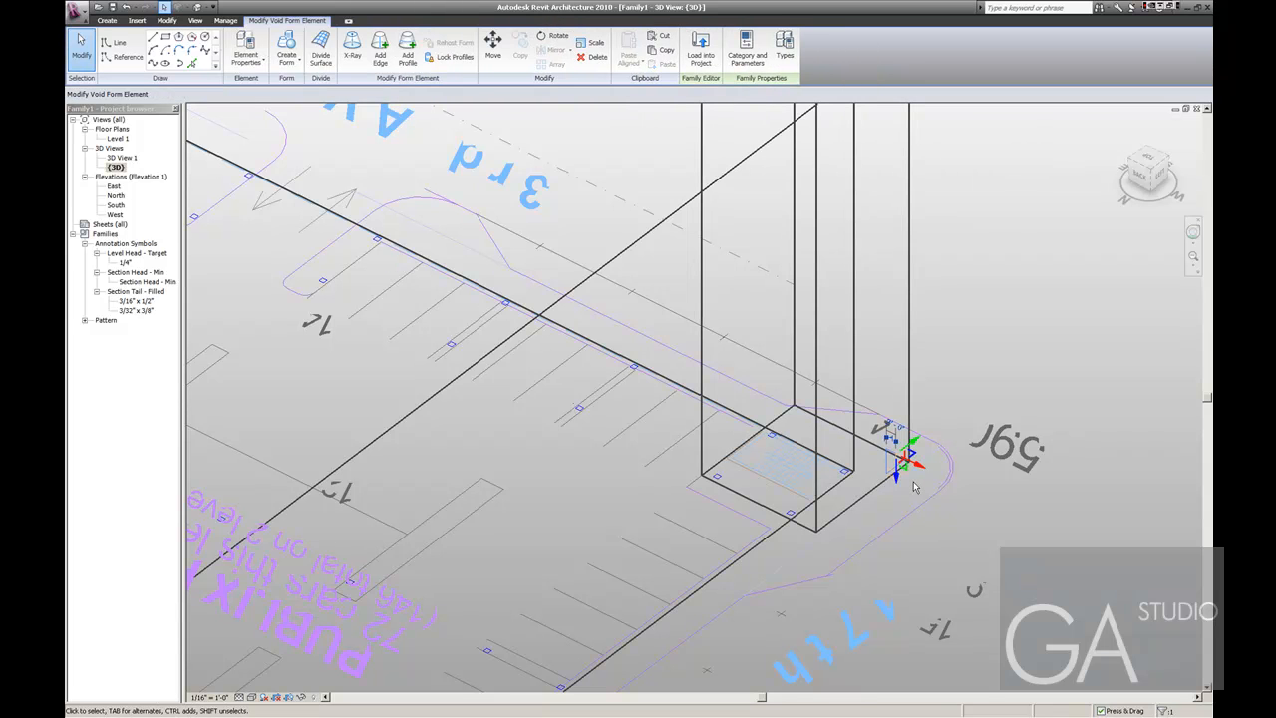
pyautogui.scroll(3, 929, 441)
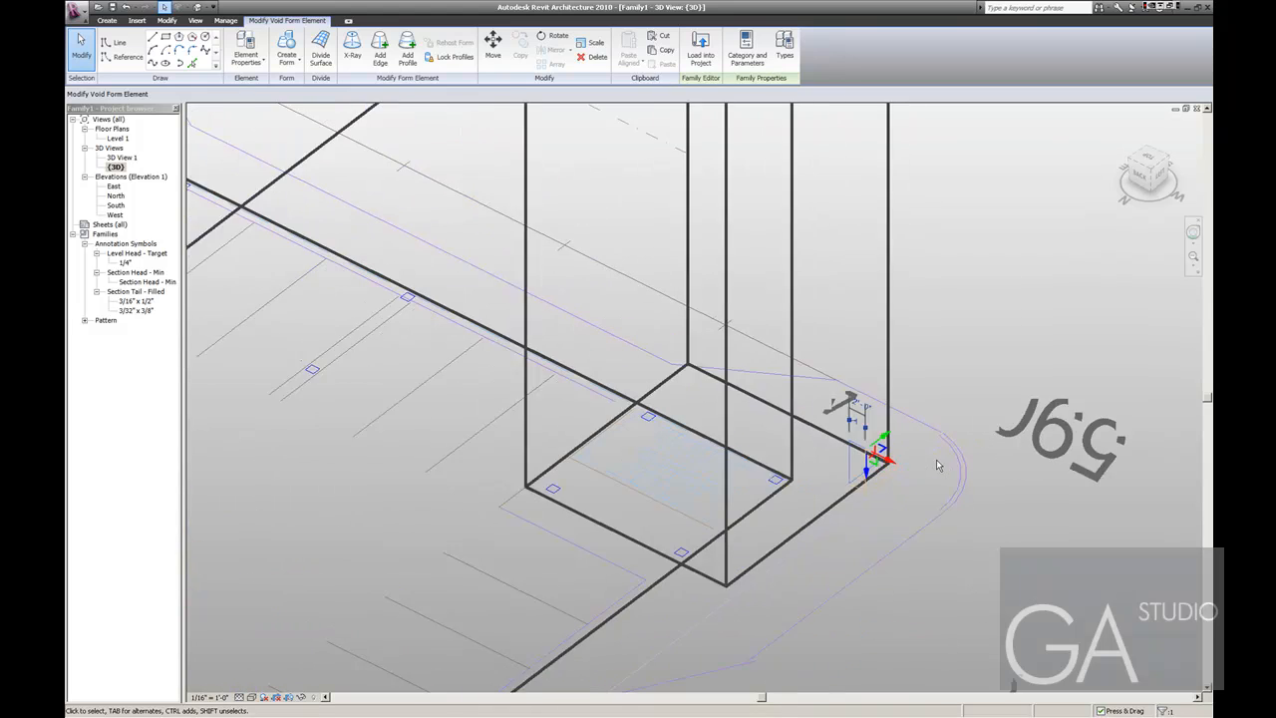
pyautogui.click(886, 519)
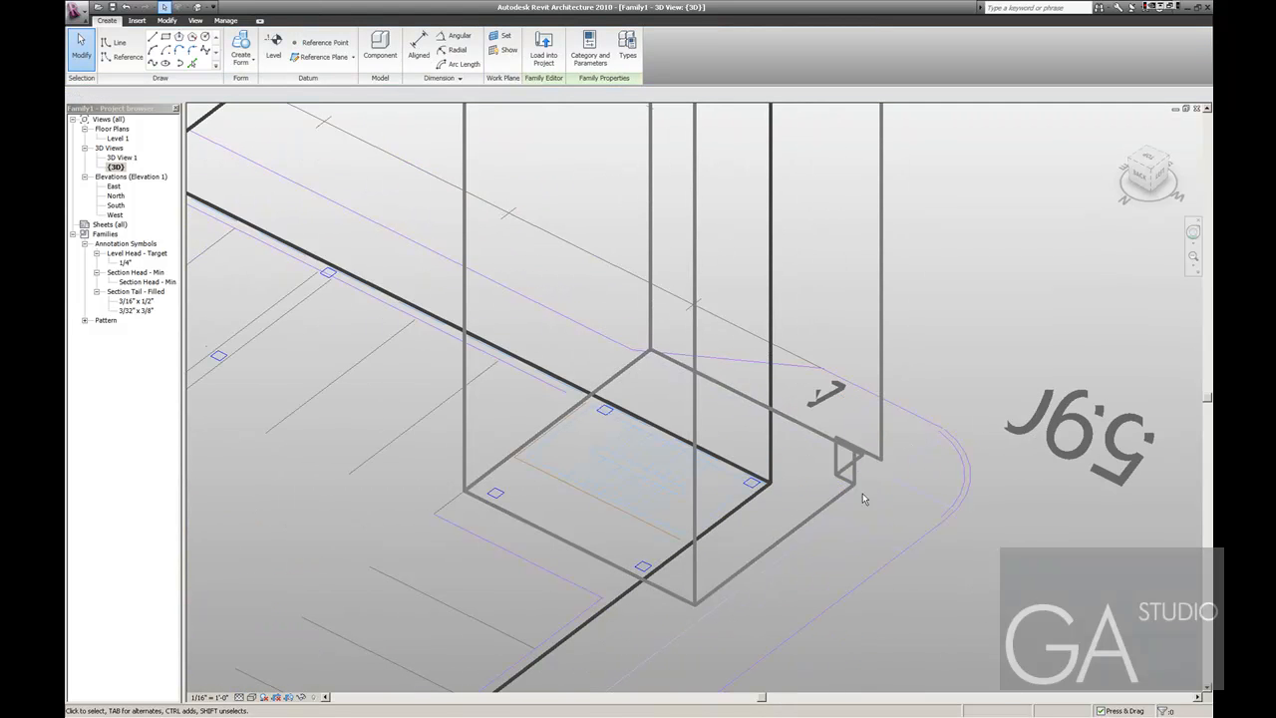
# Undo the void, create it again from the redrawn triangle and raise its face past the tower's top.
pyautogui.scroll(-3, 887, 491)
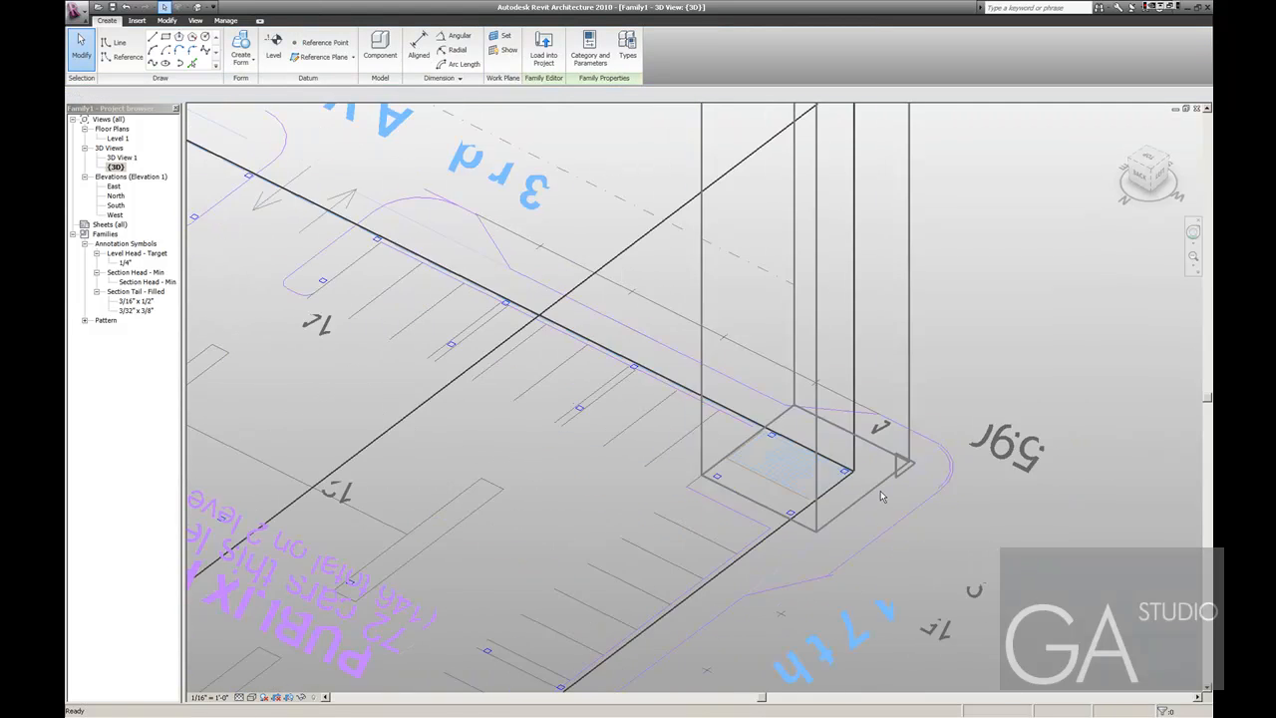
pyautogui.click(905, 477)
pyautogui.click(400, 54)
pyautogui.click(416, 108)
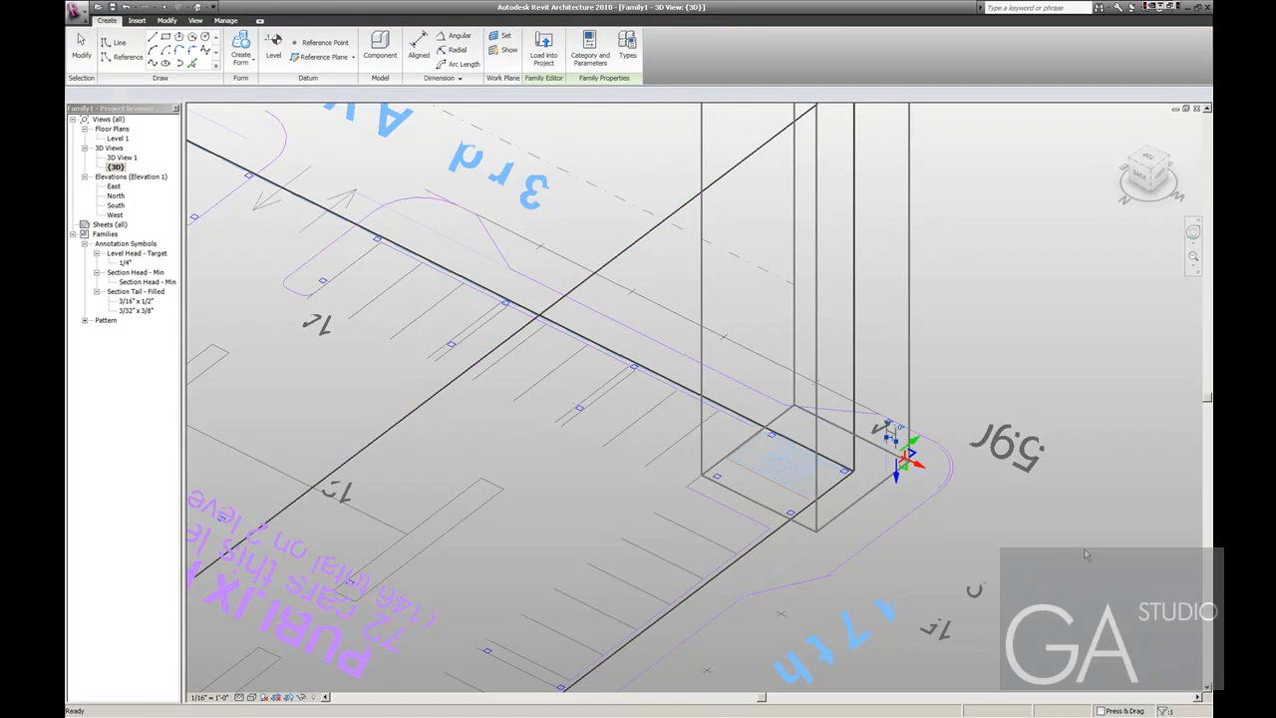
pyautogui.scroll(-3, 1086, 554)
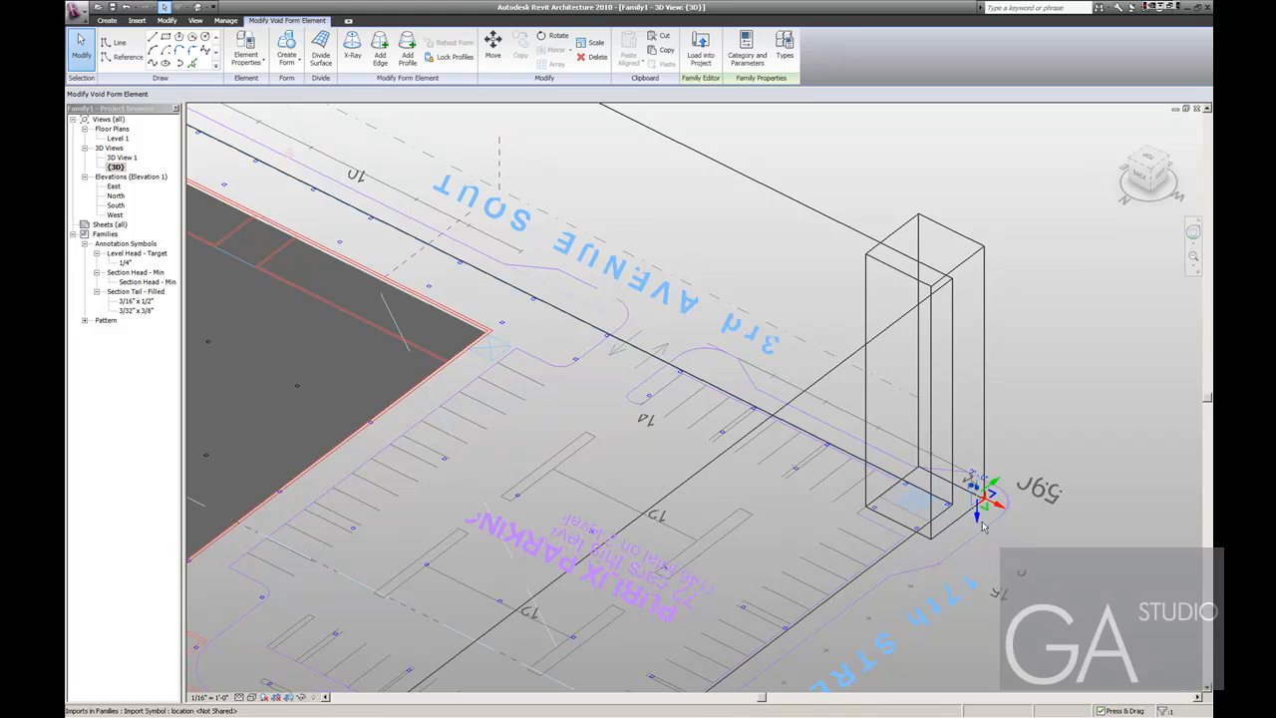
pyautogui.moveTo(978, 520); pyautogui.dragTo(985, 240)
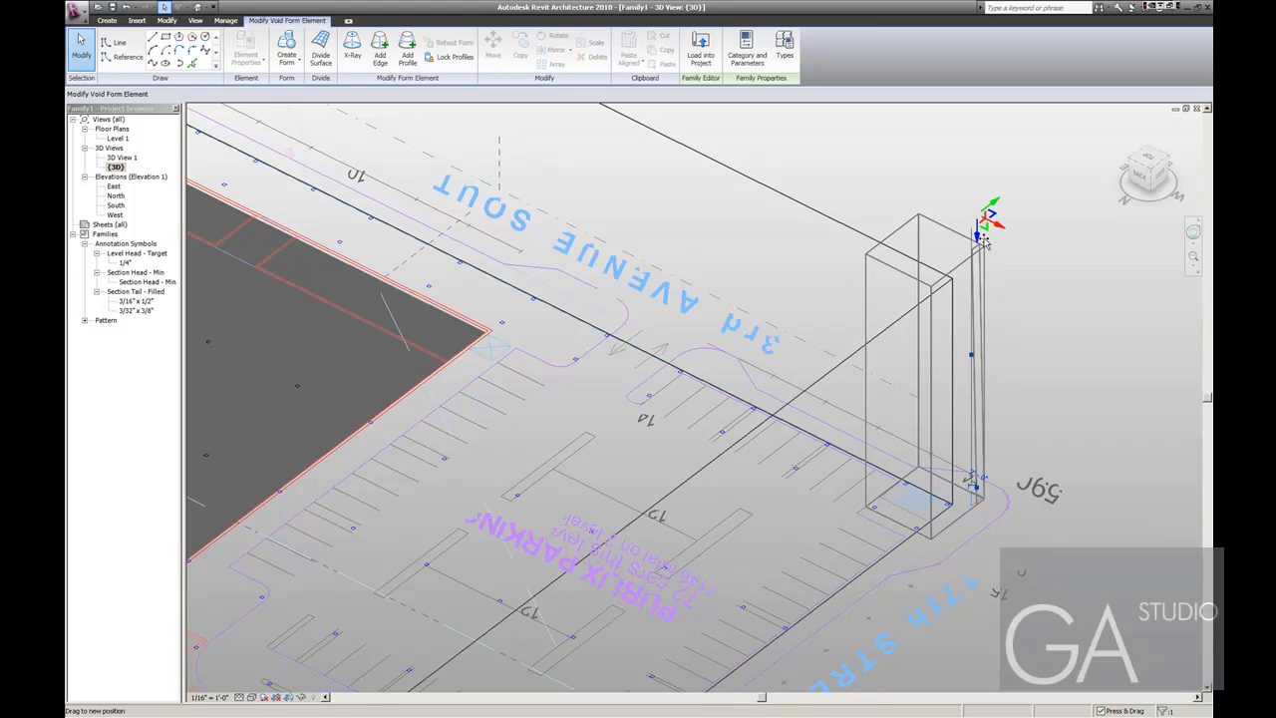
pyautogui.click(1021, 370)
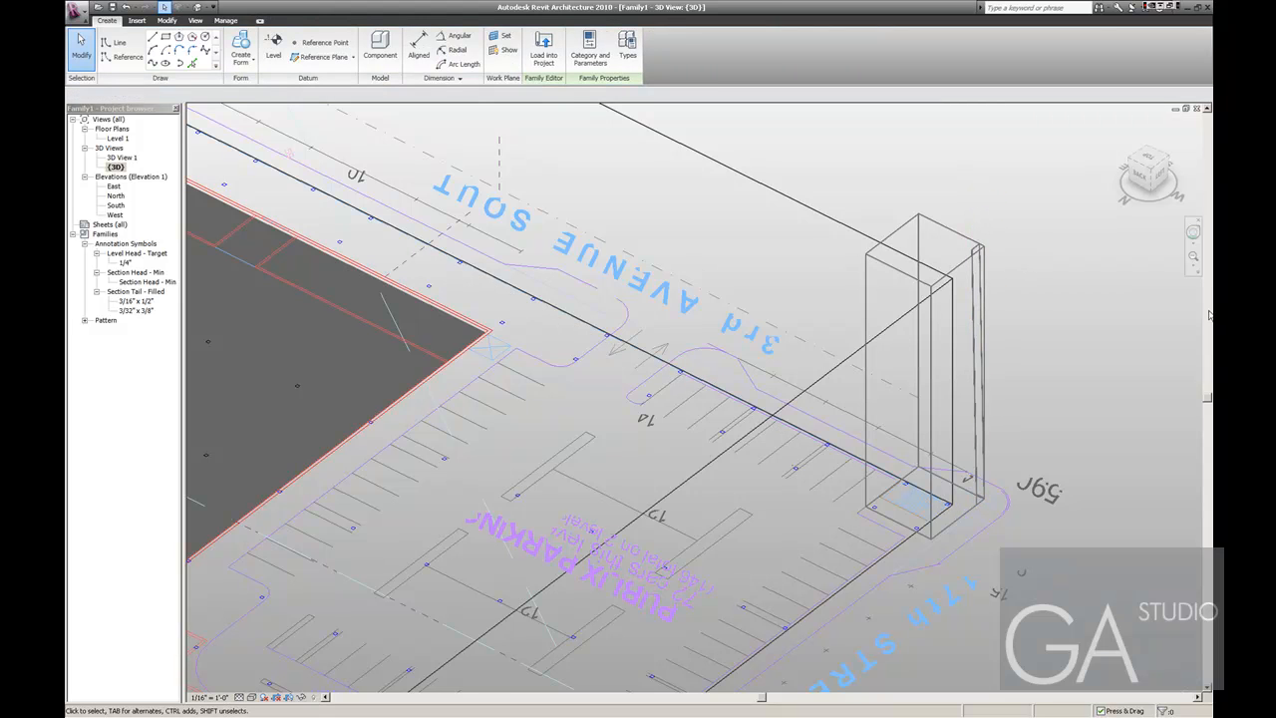
# Undo the second triangle's void form and delete that triangle from the tower's base corner.
pyautogui.scroll(1, 1209, 324)
pyautogui.scroll(-1, 1064, 449)
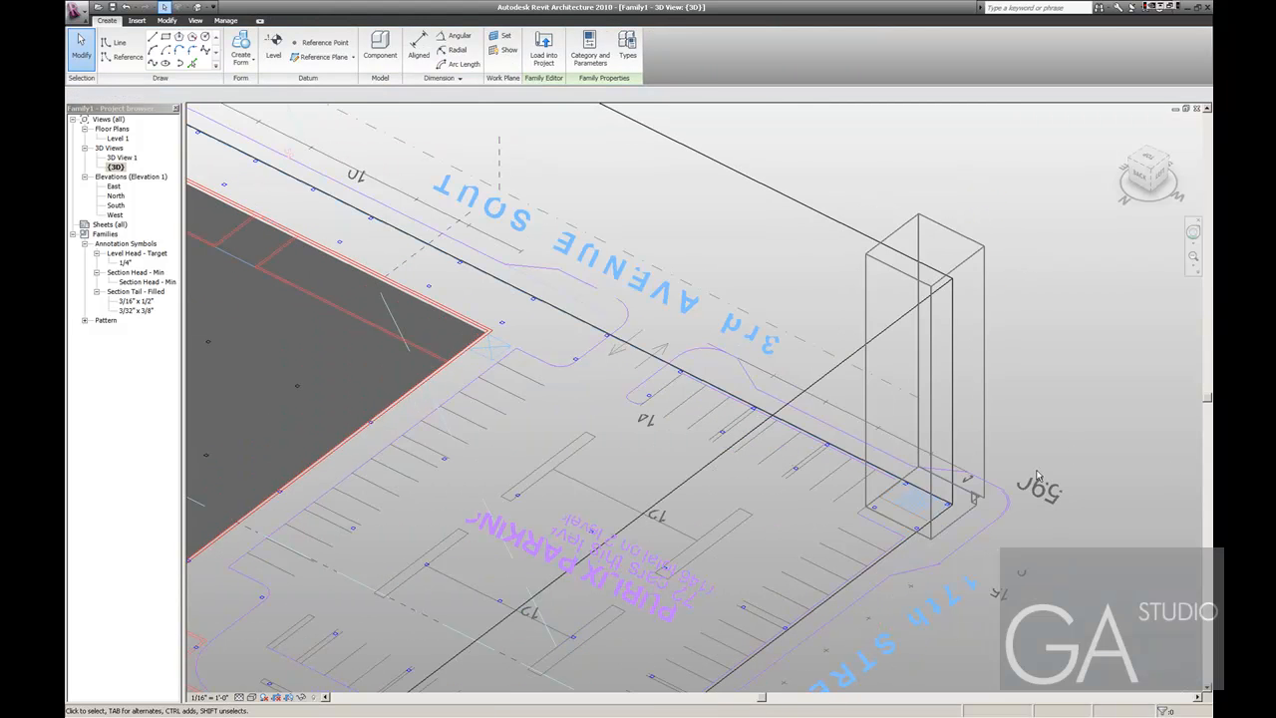
pyautogui.scroll(5, 980, 505)
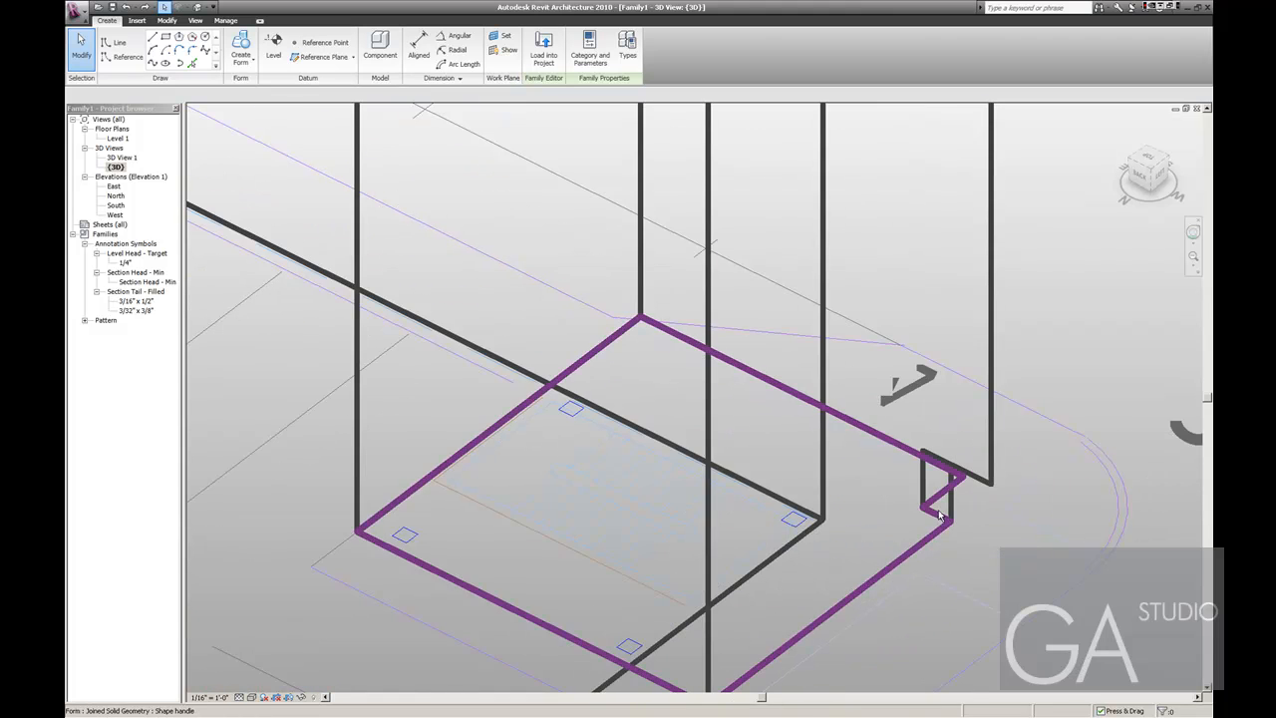
pyautogui.scroll(-4, 1019, 502)
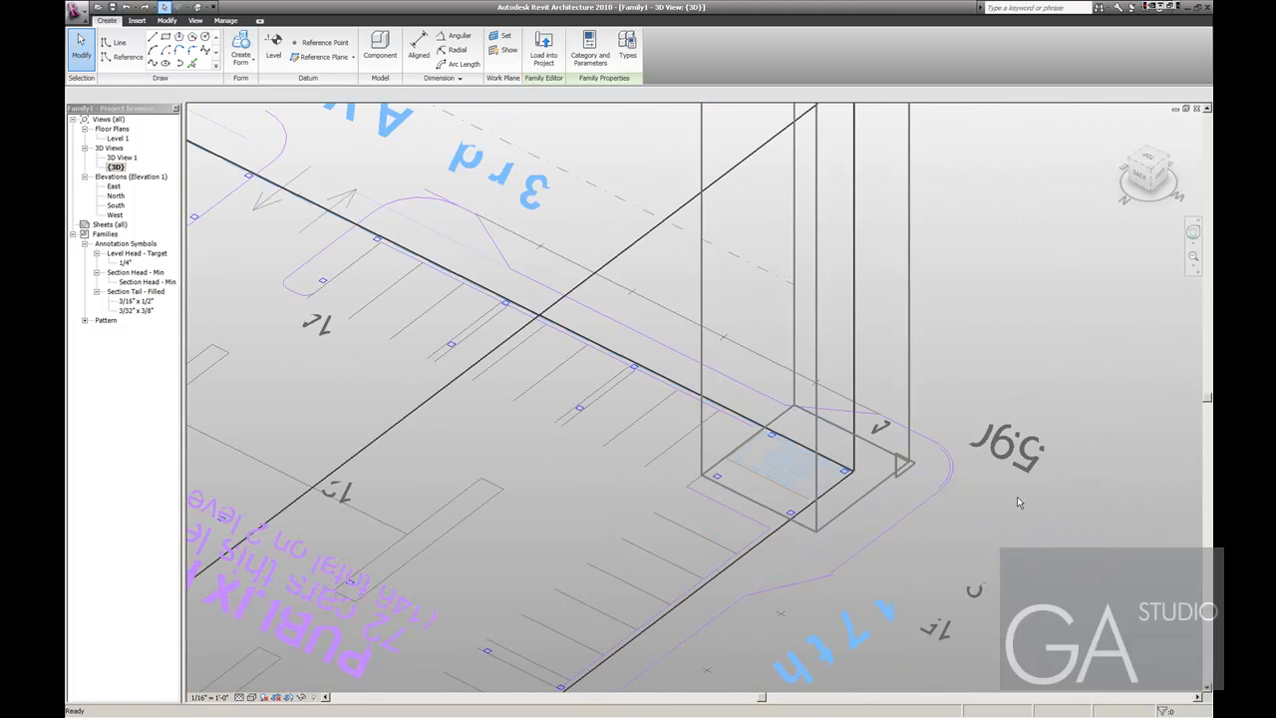
pyautogui.scroll(3, 894, 475)
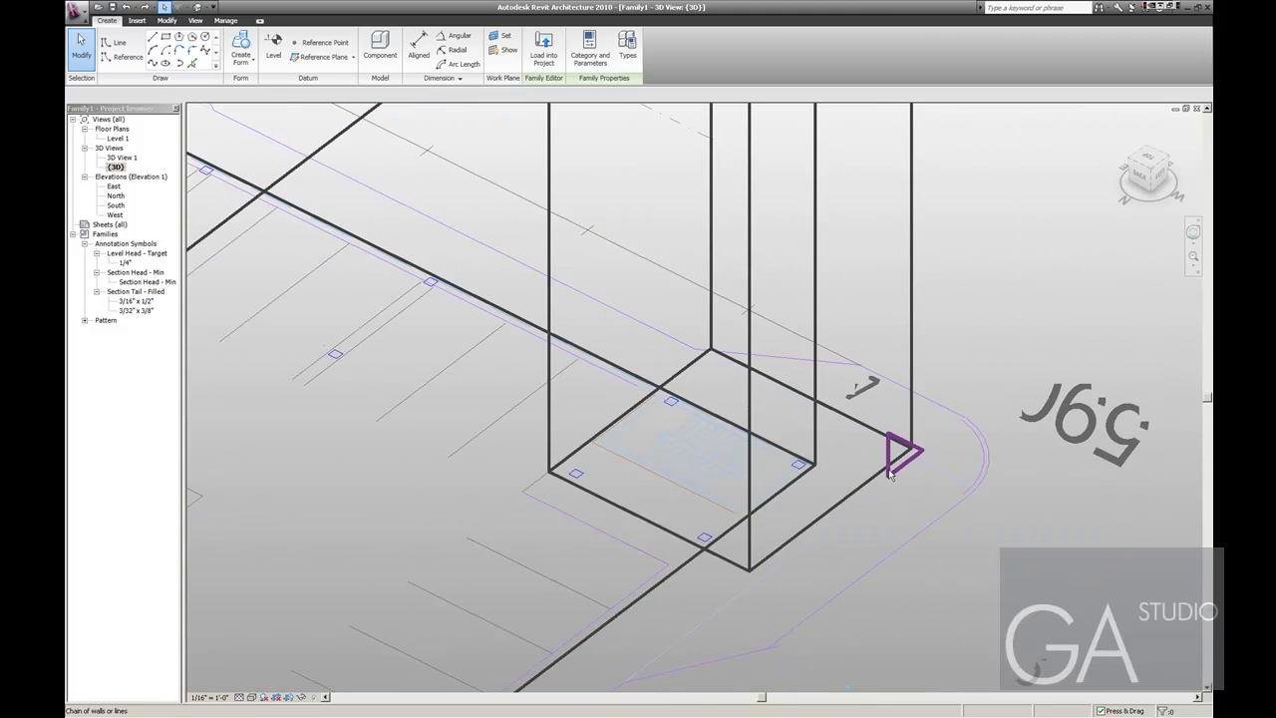
pyautogui.click(890, 476)
pyautogui.scroll(2, 894, 475)
pyautogui.press('Delete')
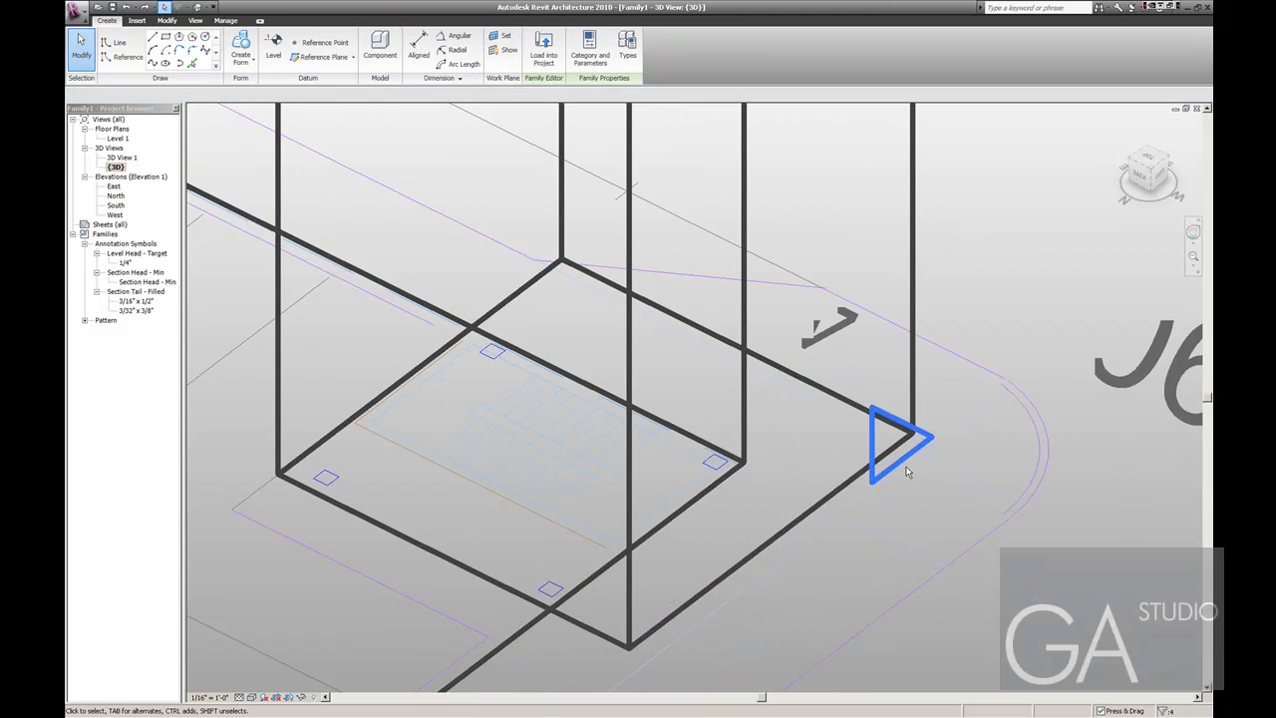
# In the Level 1 floor plan, draw a model line triangle inside the tower's outer corner, with a side of about 4'.
pyautogui.press('l')
pyautogui.press('i')
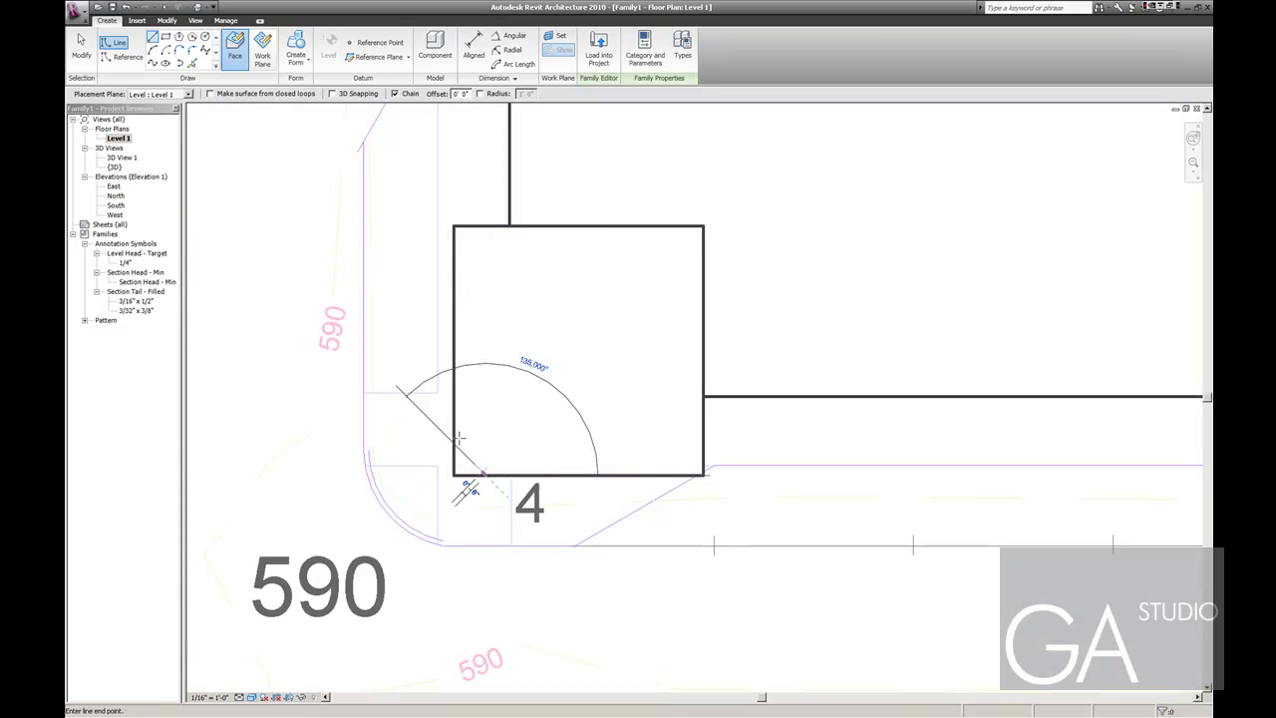
pyautogui.click(453, 476)
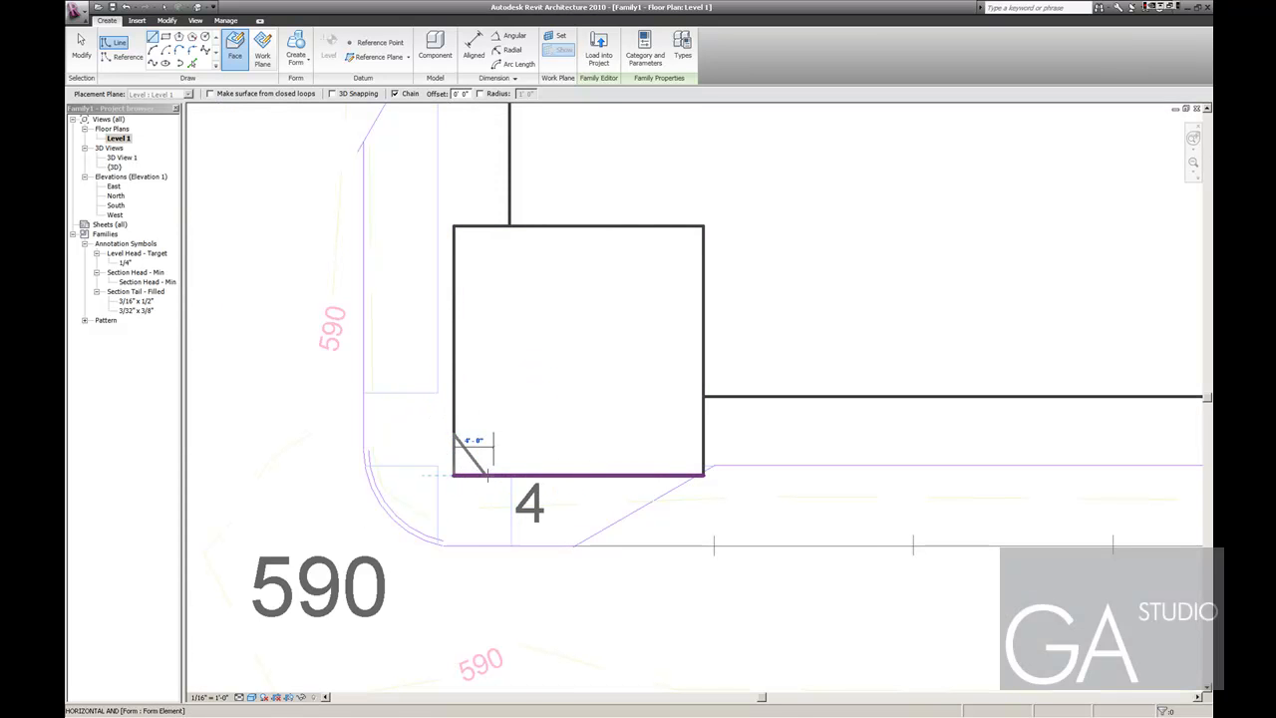
pyautogui.click(485, 475)
pyautogui.press('Escape')
# Create a void form from the plan triangle and switch back to the 3D view.
pyautogui.press('Tab')
pyautogui.click(475, 464)
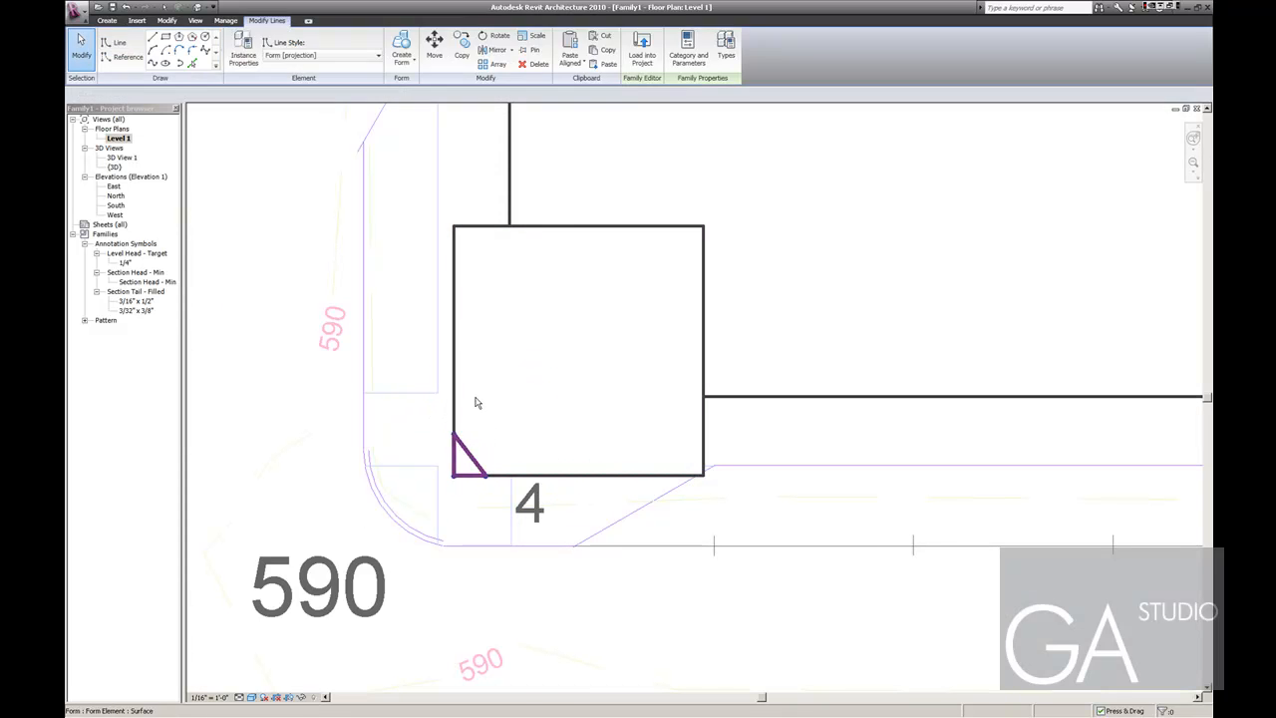
pyautogui.click(417, 70)
pyautogui.click(402, 109)
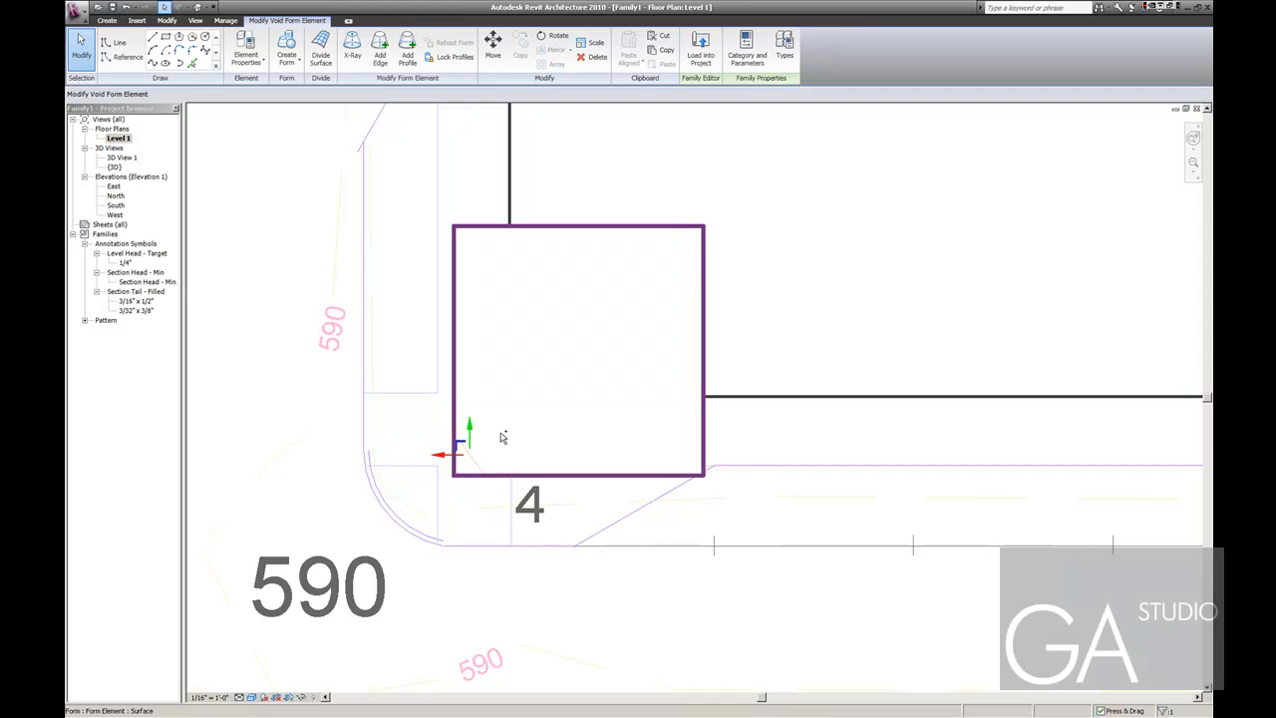
pyautogui.hotkey('ctrl', 'Tab')
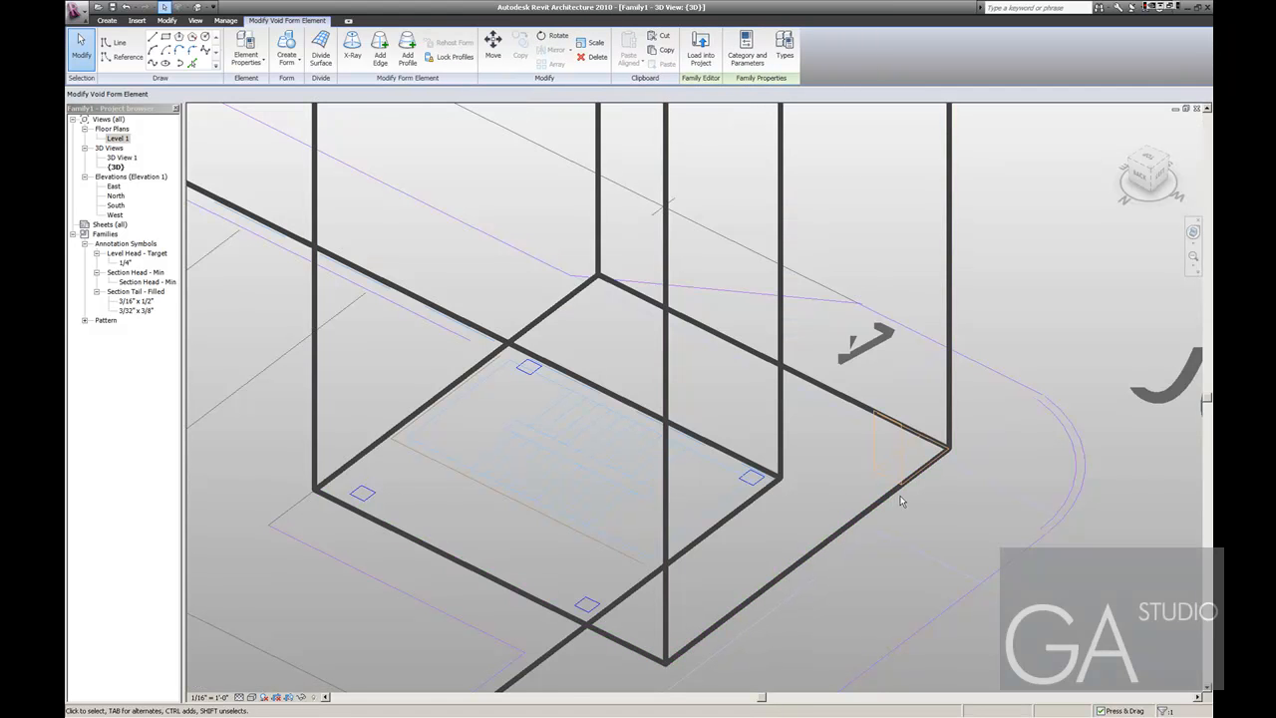
# Extend the void form through the tower's full height so it cuts off the outer corner.
pyautogui.scroll(-5, 899, 499)
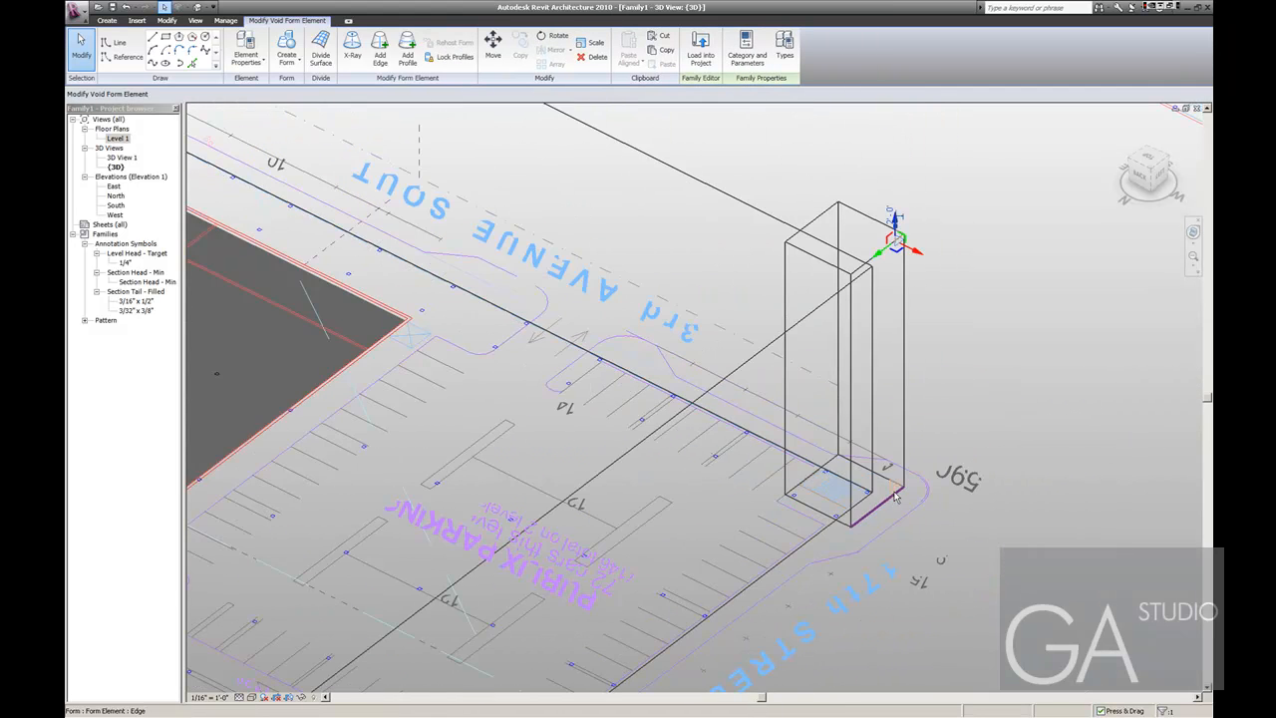
pyautogui.moveTo(894, 223); pyautogui.dragTo(895, 485)
pyautogui.click(910, 461)
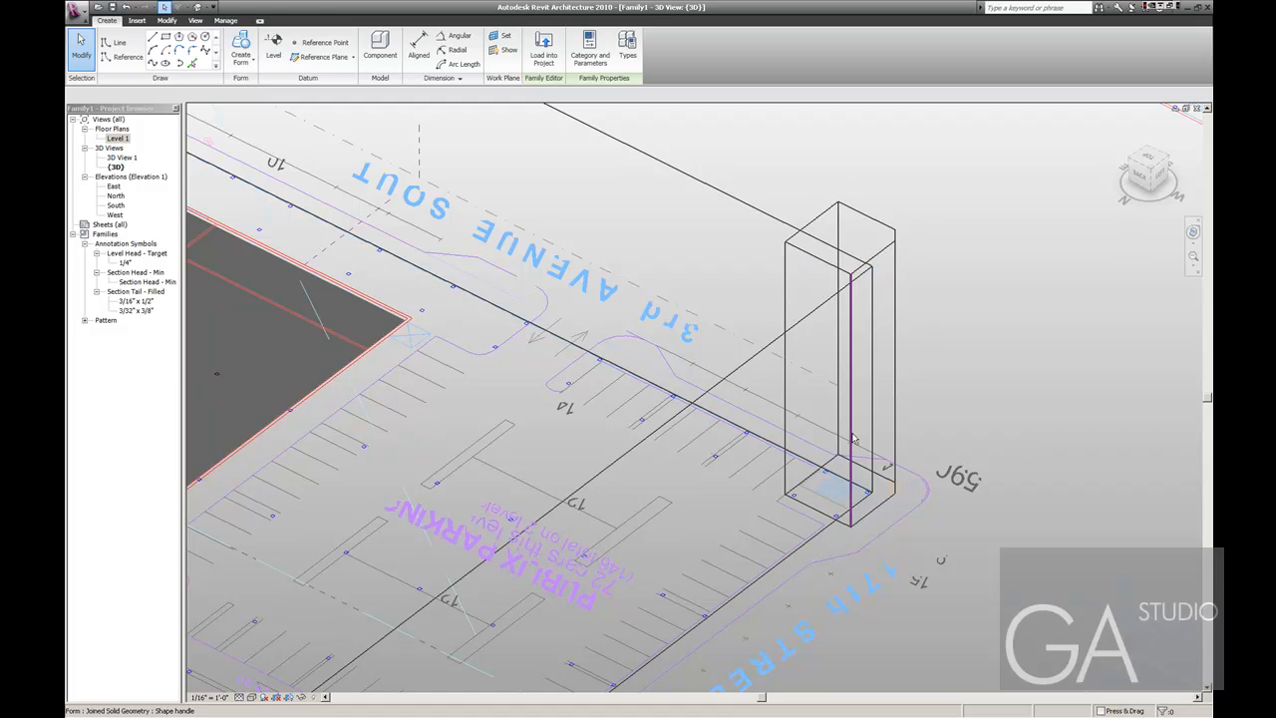
# Switch to the Level 1 floor plan.
pyautogui.moveTo(848, 575); pyautogui.dragTo(901, 540, button='middle')
pyautogui.scroll(-1, 988, 501)
pyautogui.moveTo(927, 498); pyautogui.dragTo(946, 465, button='middle')
pyautogui.scroll(-1, 940, 472)
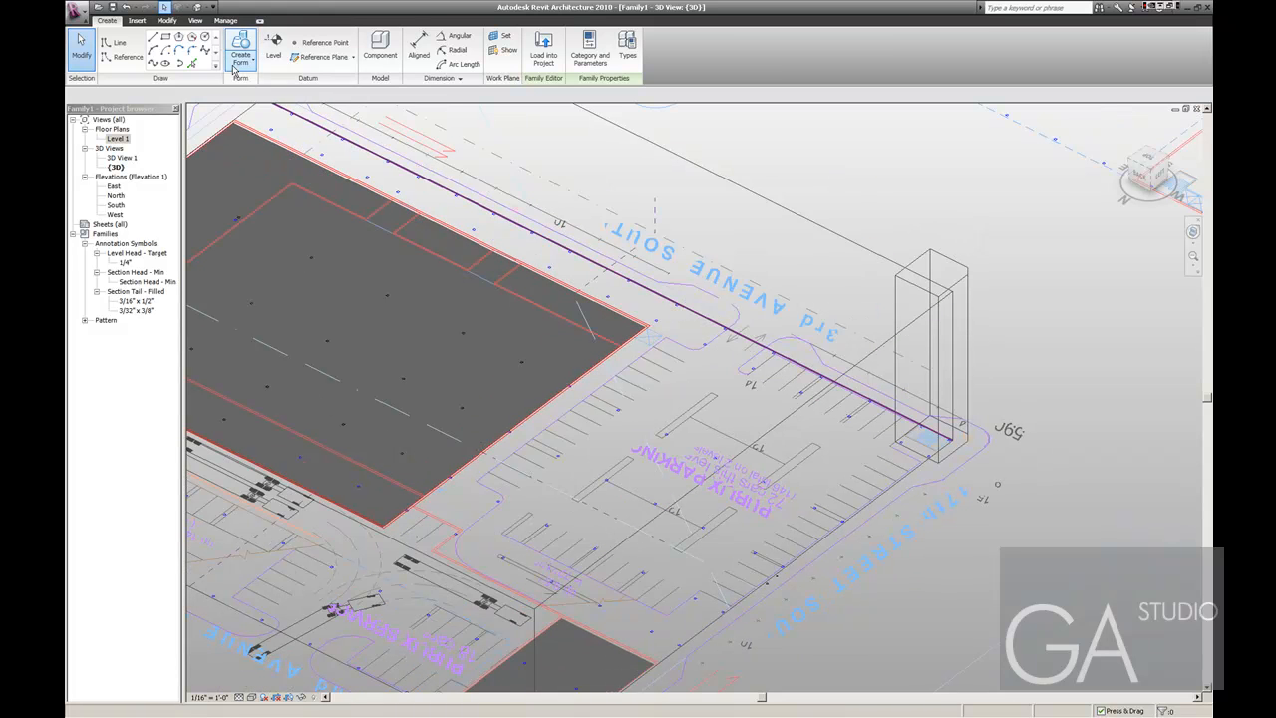
pyautogui.doubleClick(116, 138)
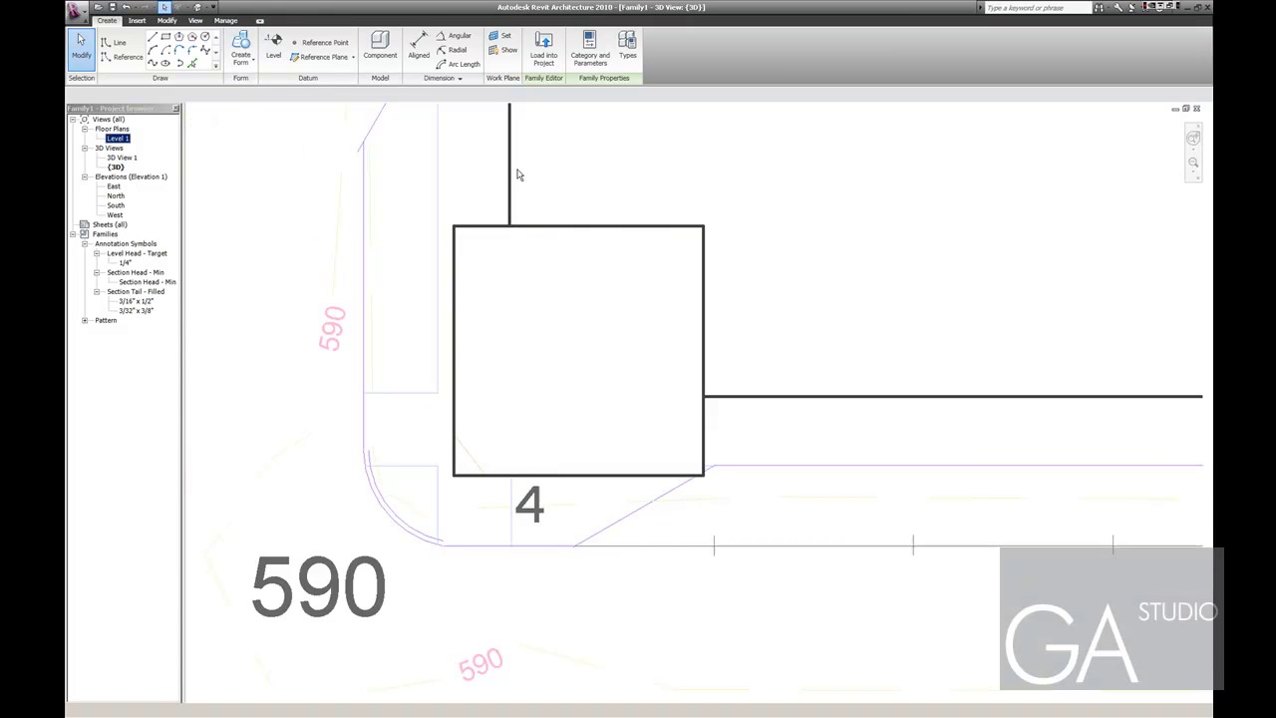
pyautogui.scroll(-2, 605, 361)
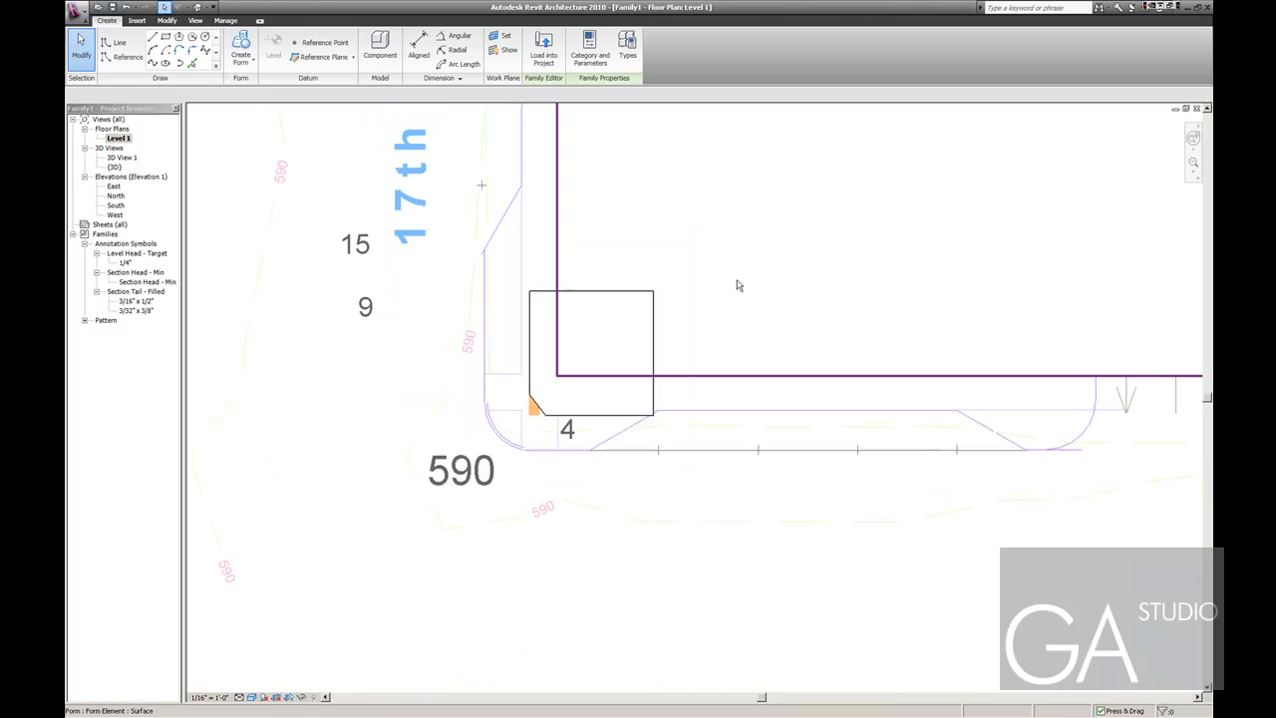
# Draw a horizontal reference line inward from the middle of the deck's 17th Street side.
pyautogui.click(730, 288)
pyautogui.scroll(-1, 729, 285)
pyautogui.moveTo(711, 328); pyautogui.dragTo(681, 426, button='middle')
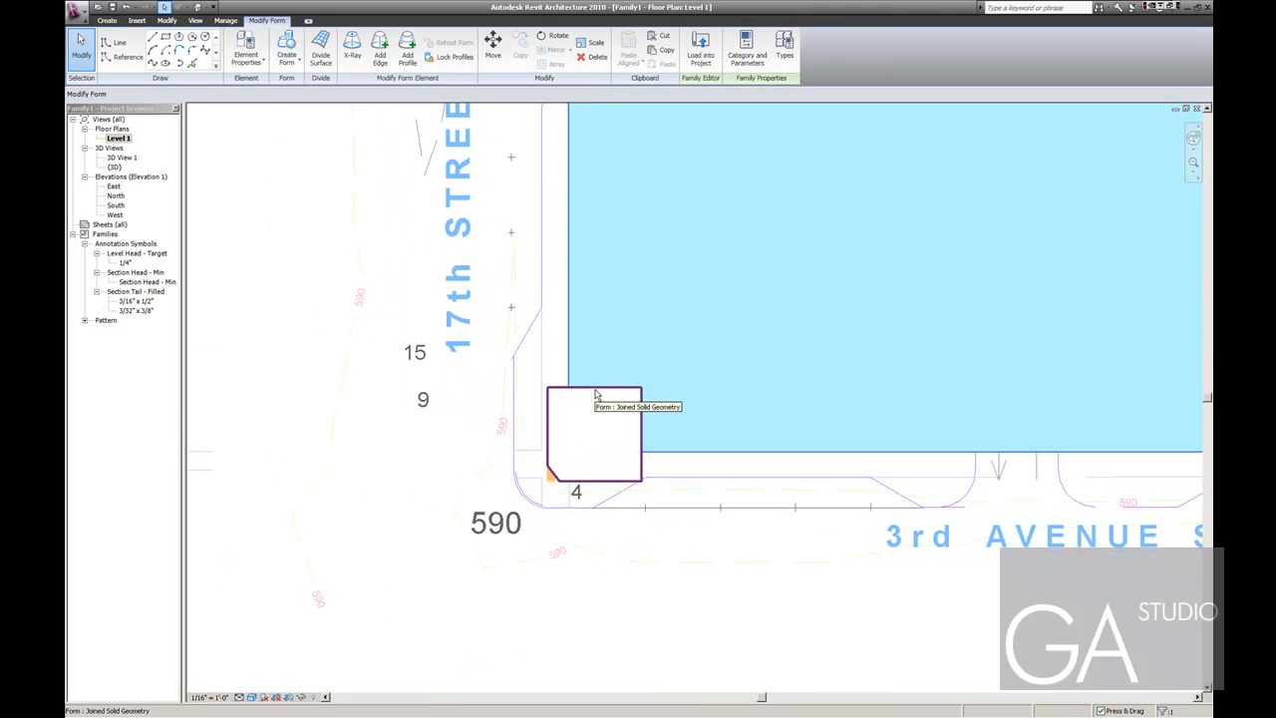
pyautogui.scroll(-5, 595, 395)
pyautogui.scroll(1, 601, 315)
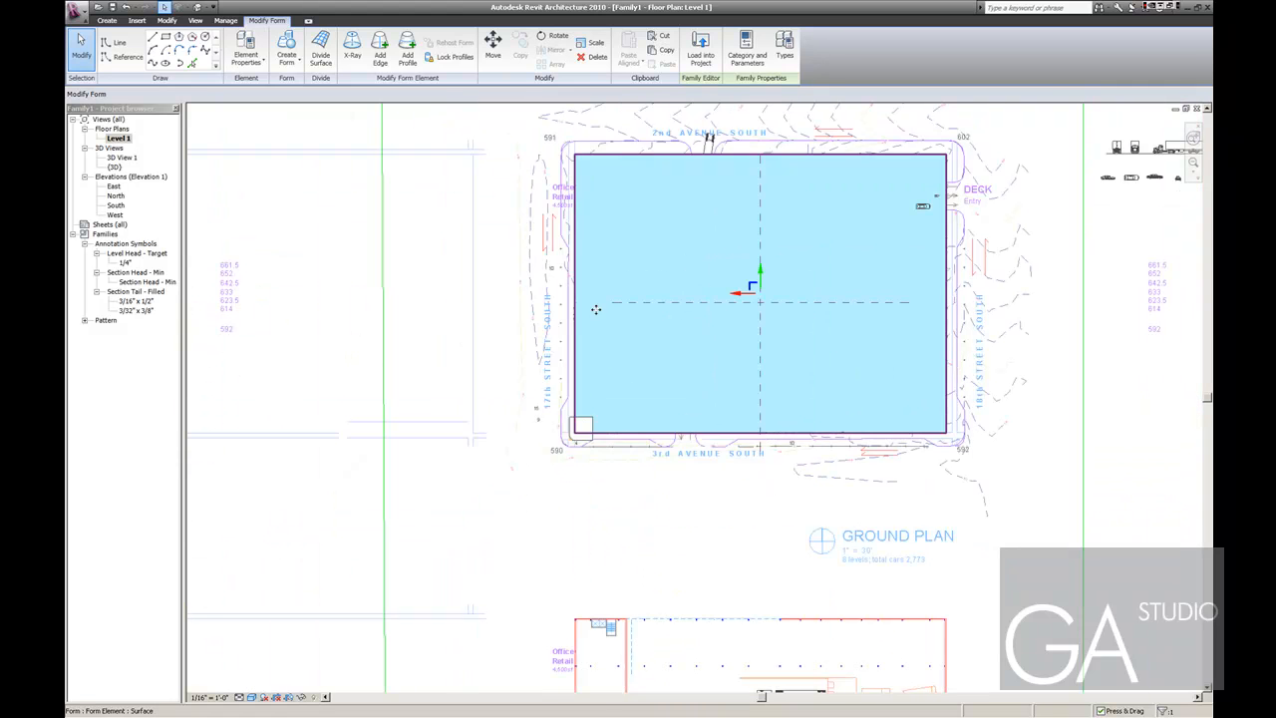
pyautogui.click(124, 57)
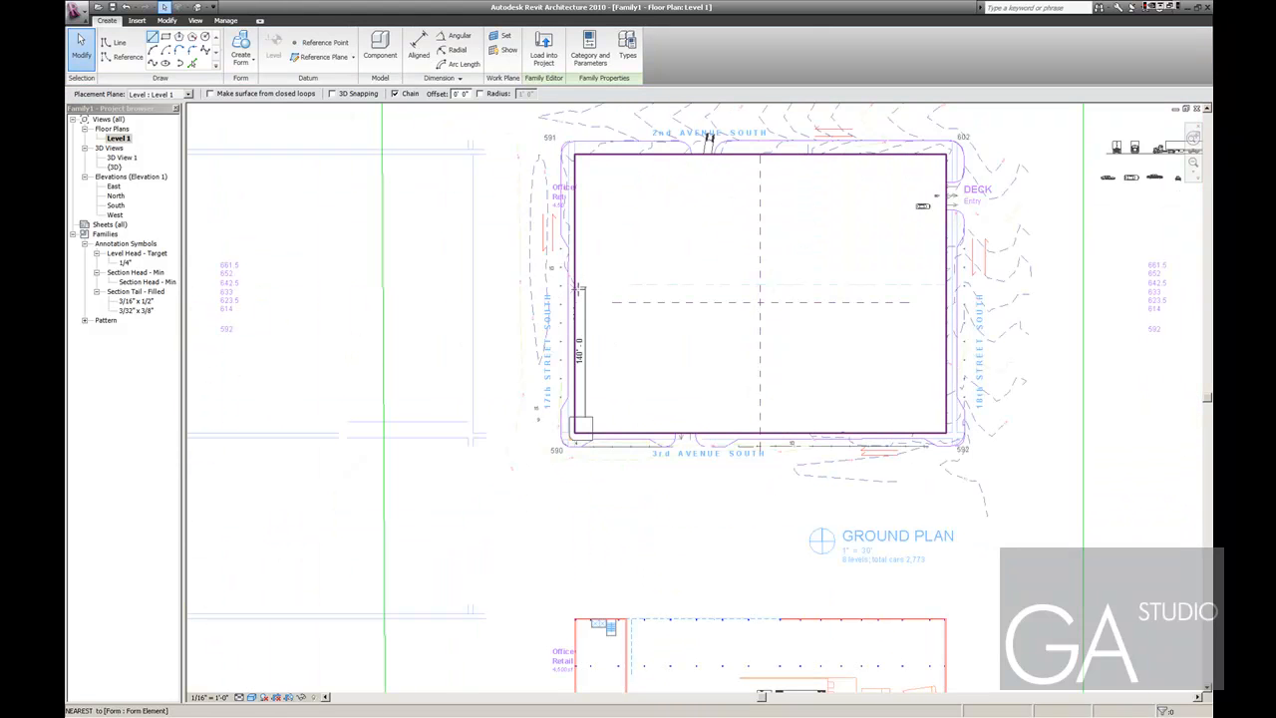
pyautogui.click(659, 292)
pyautogui.press('Escape')
pyautogui.press('Escape')
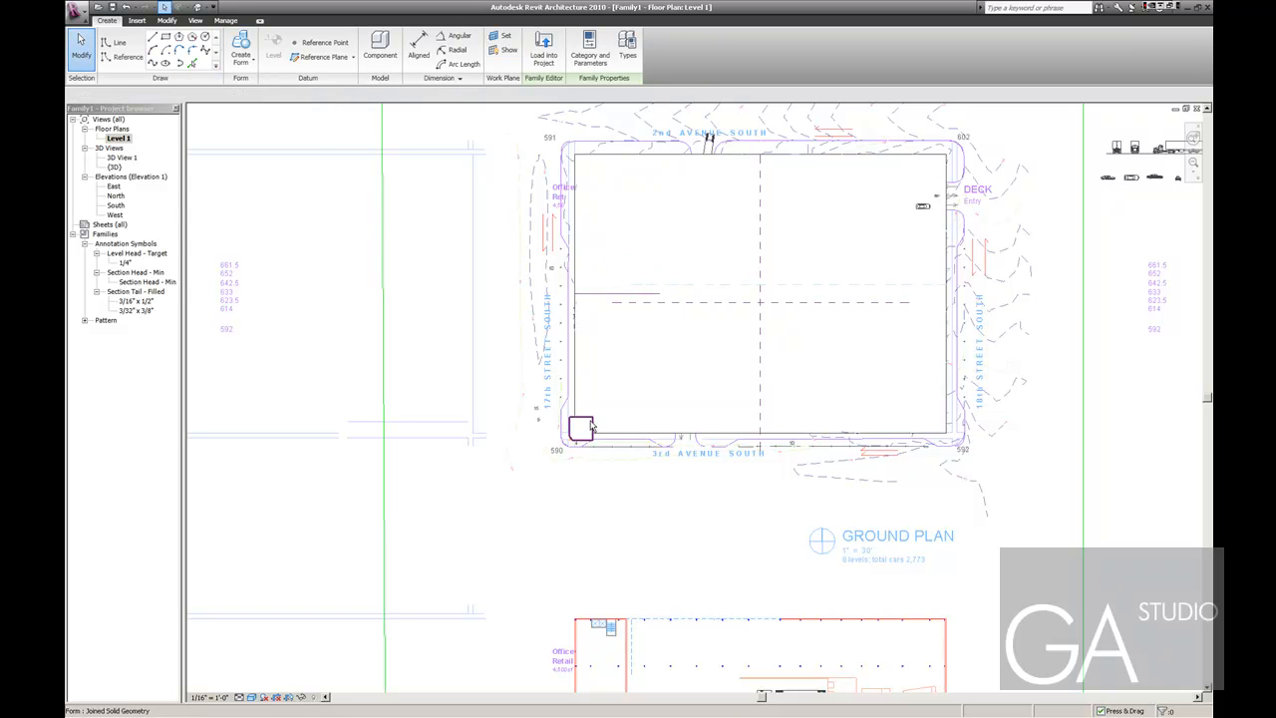
# Mirror a copy of the corner tower about the reference line to the deck's 2nd Avenue corner.
pyautogui.click(591, 426)
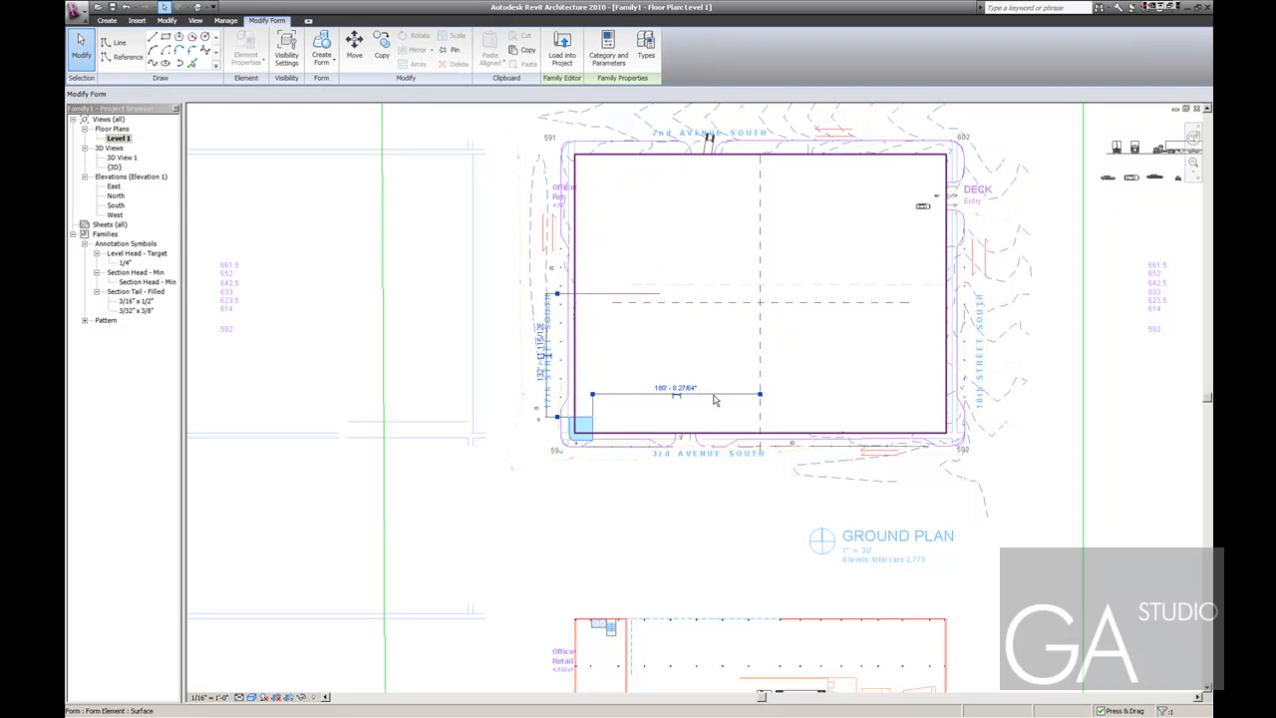
pyautogui.press('Escape')
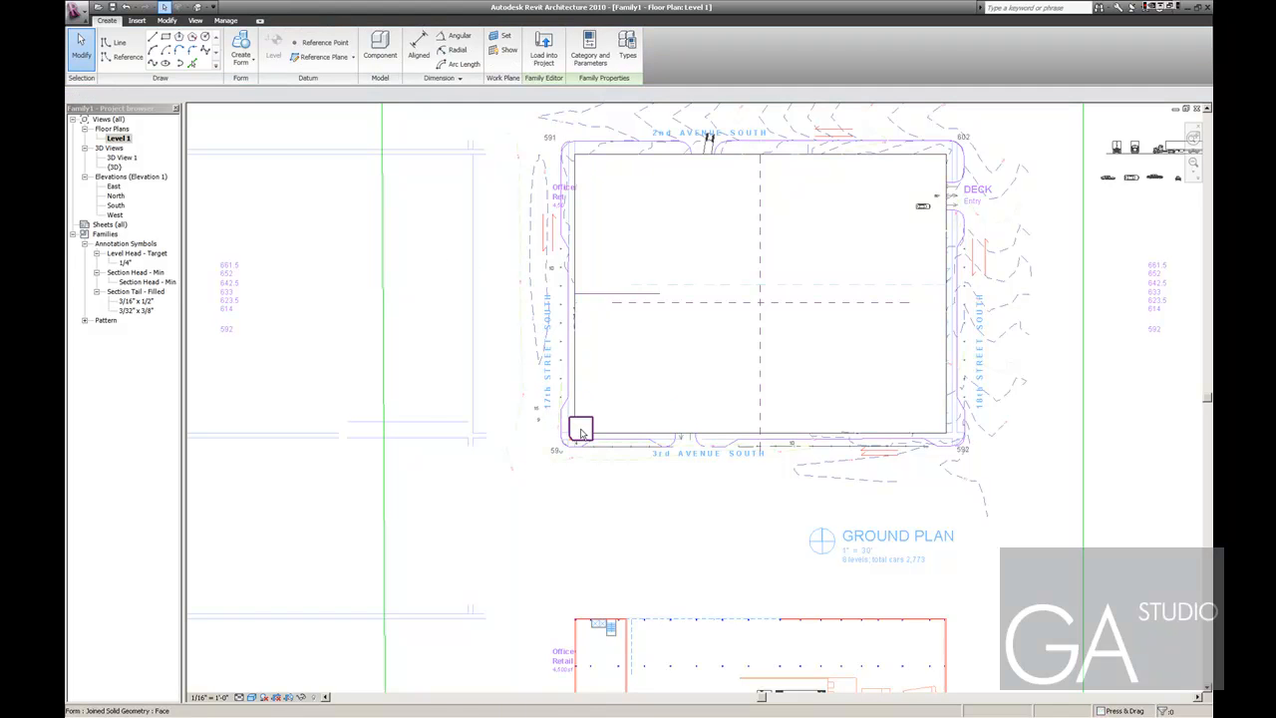
pyautogui.click(574, 429)
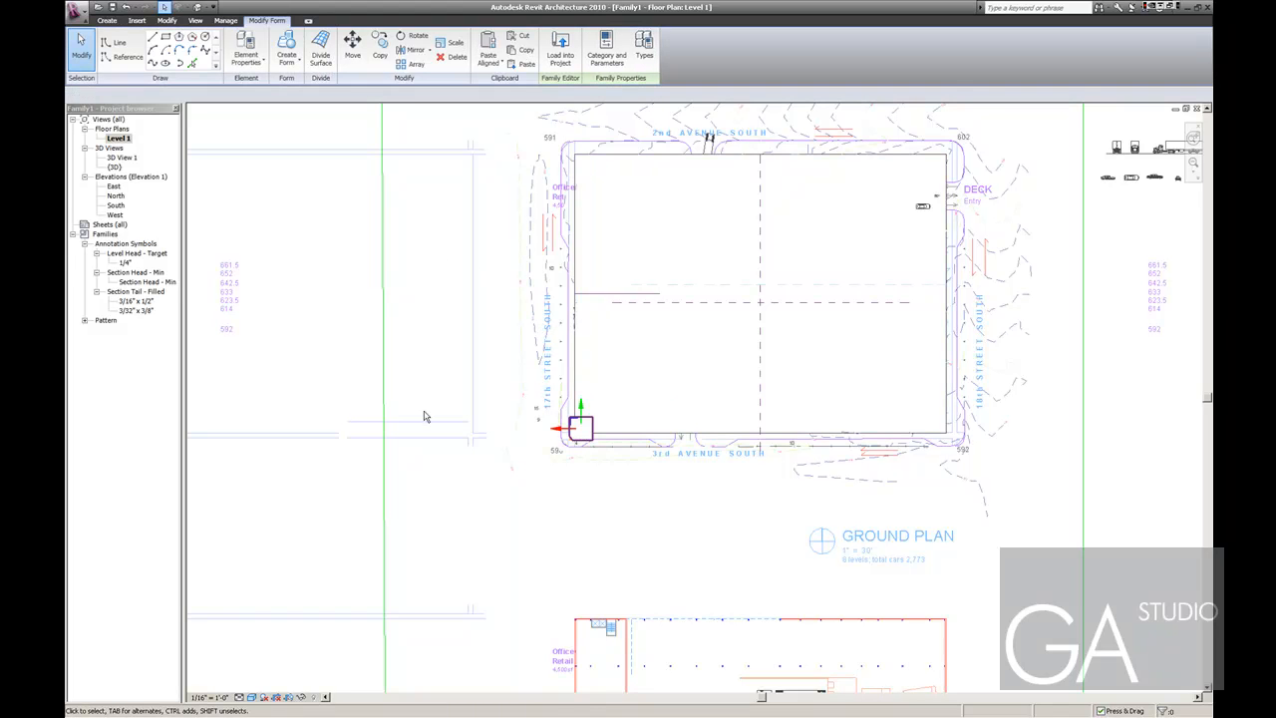
pyautogui.press('Escape')
pyautogui.click(581, 435)
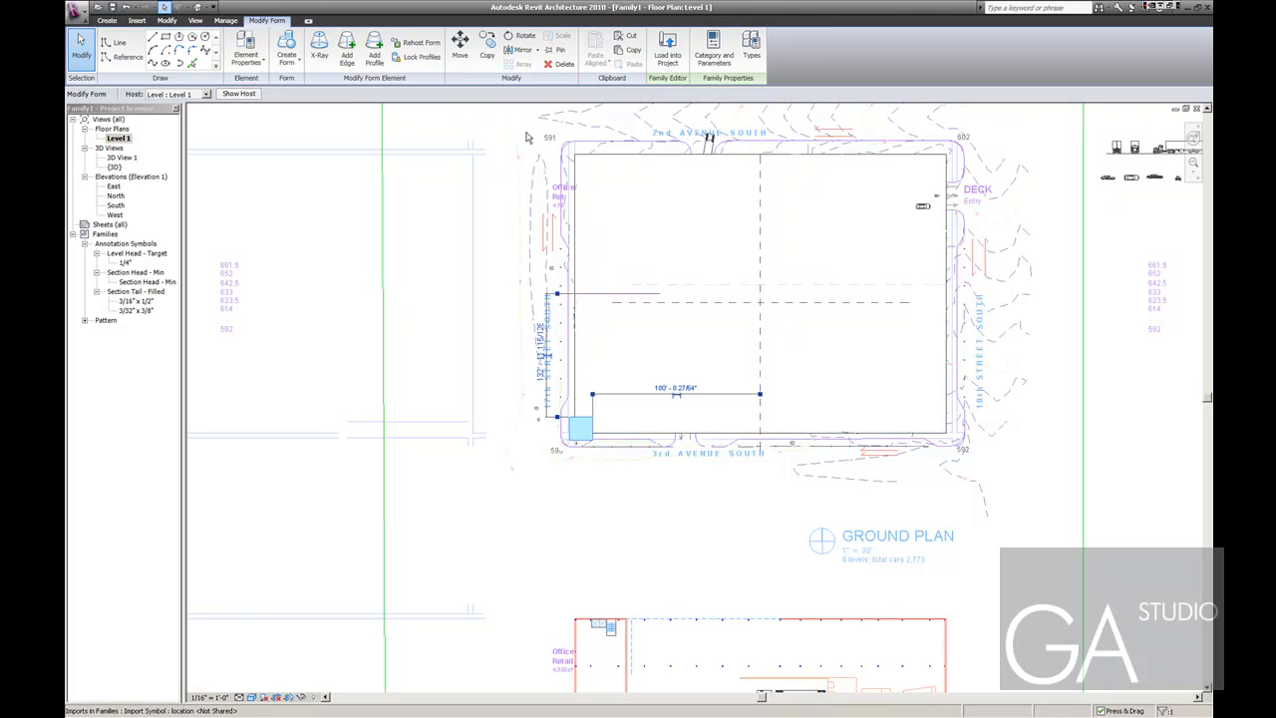
pyautogui.click(596, 296)
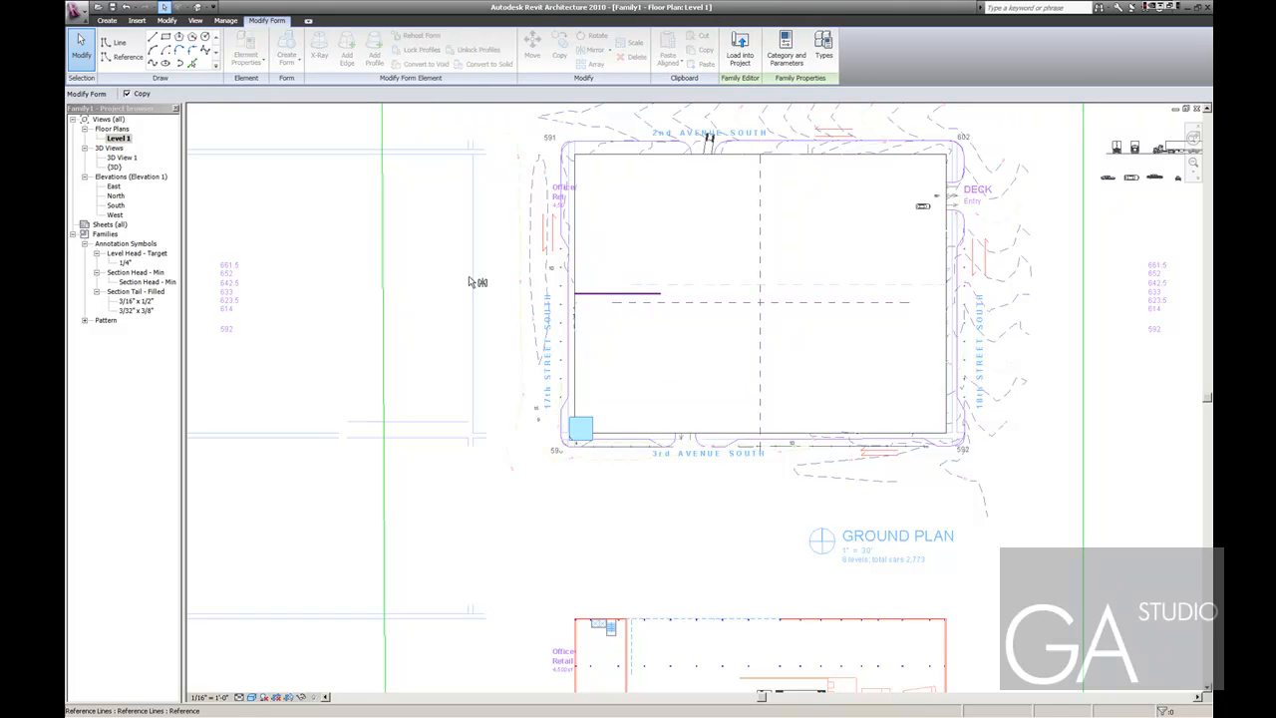
pyautogui.click(453, 141)
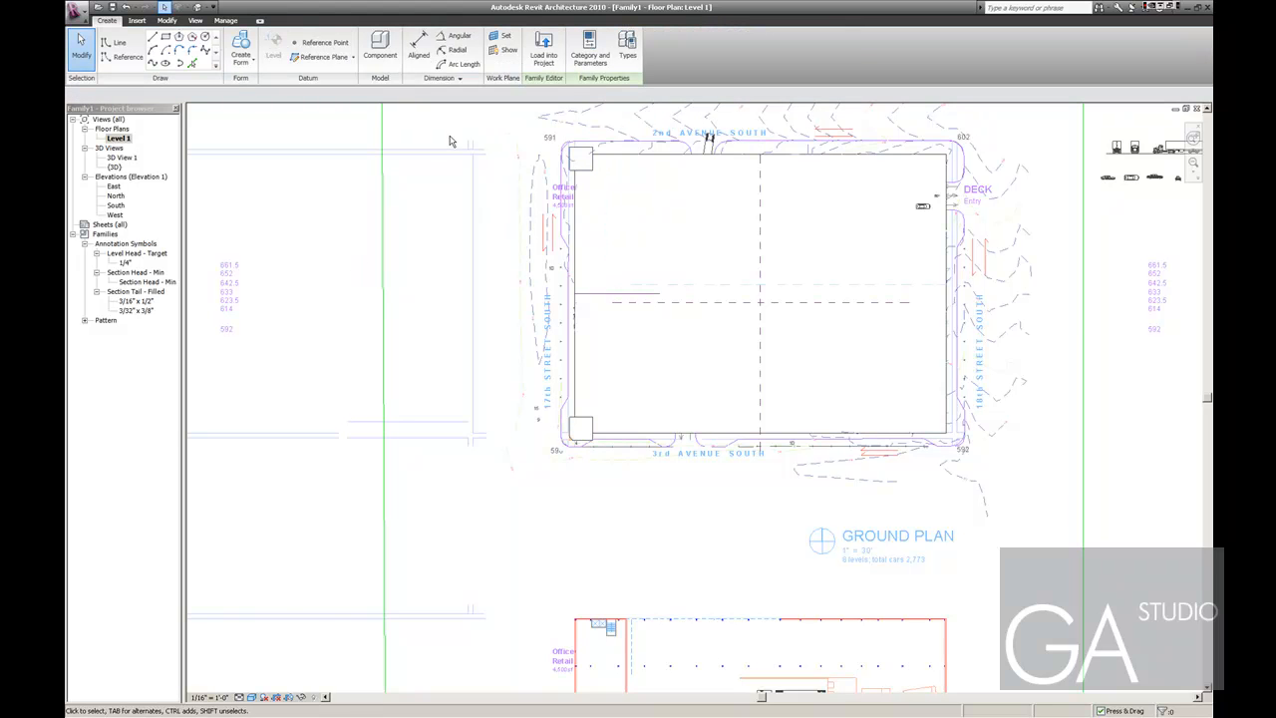
# In the 3D view, join the tower at the 3rd Avenue and 17th Street corner with the deck mass.
pyautogui.scroll(4, 573, 430)
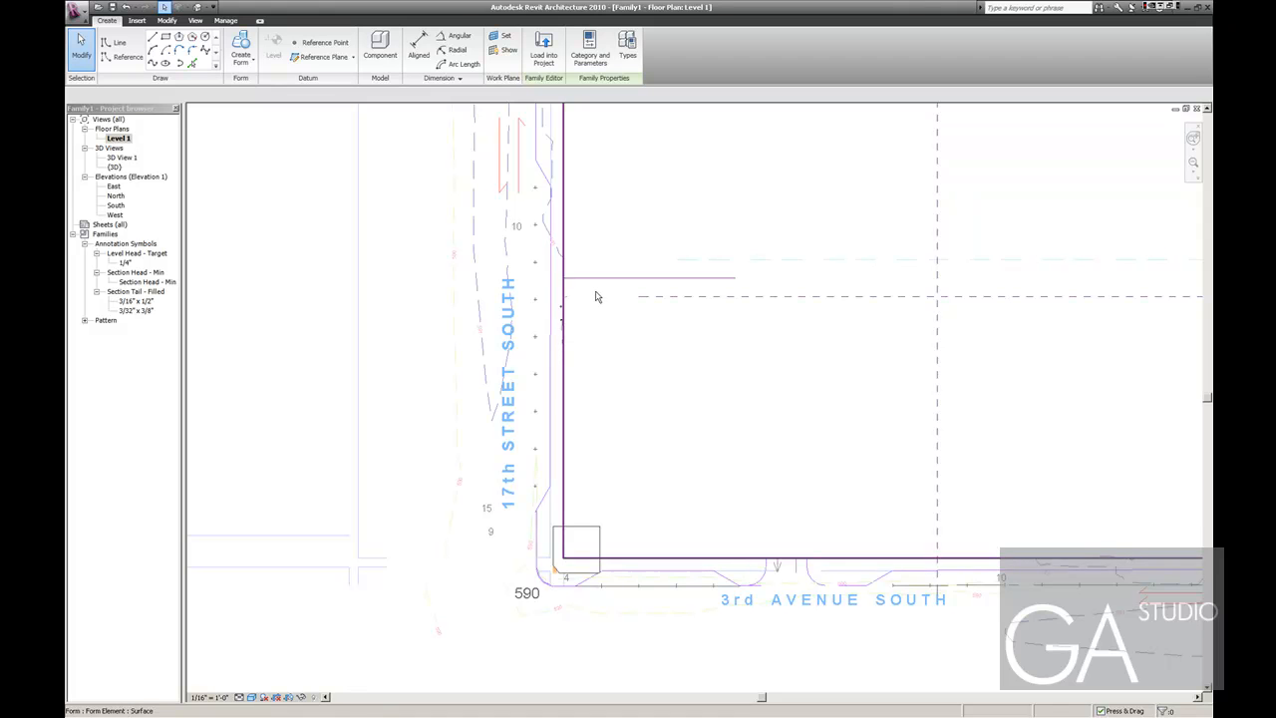
pyautogui.hotkey('ctrl', 'Tab')
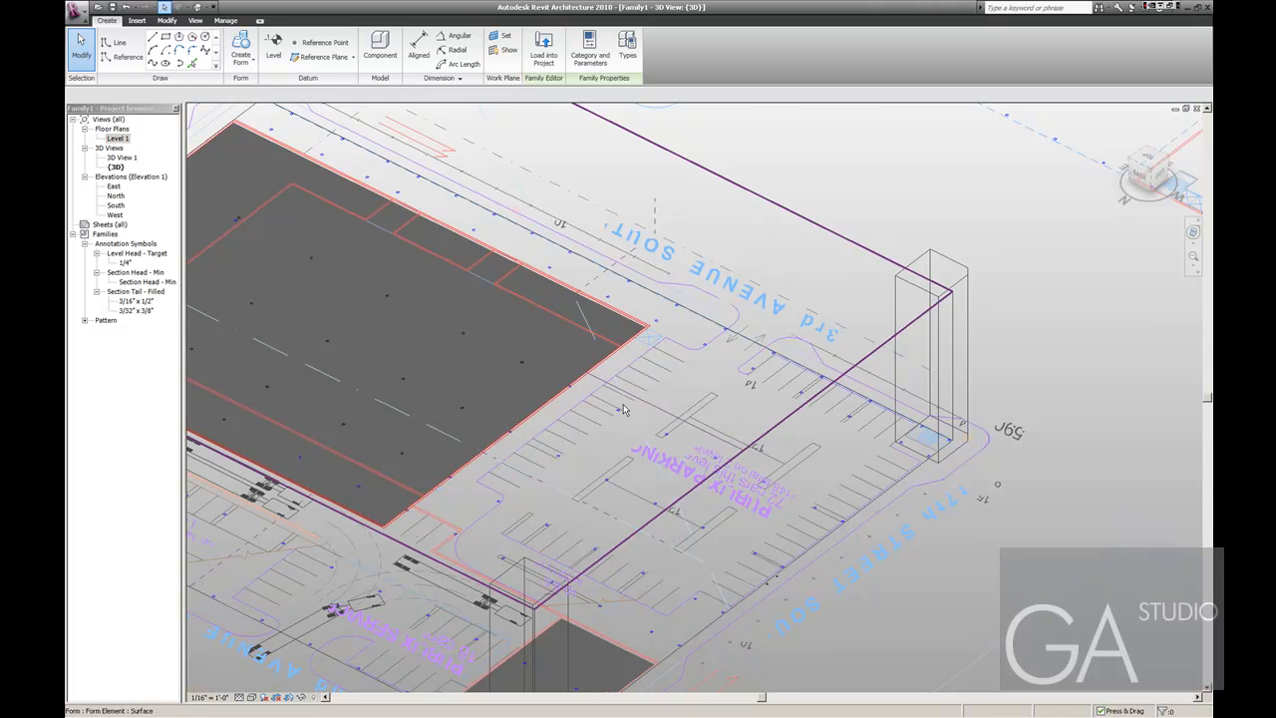
pyautogui.scroll(-3, 648, 417)
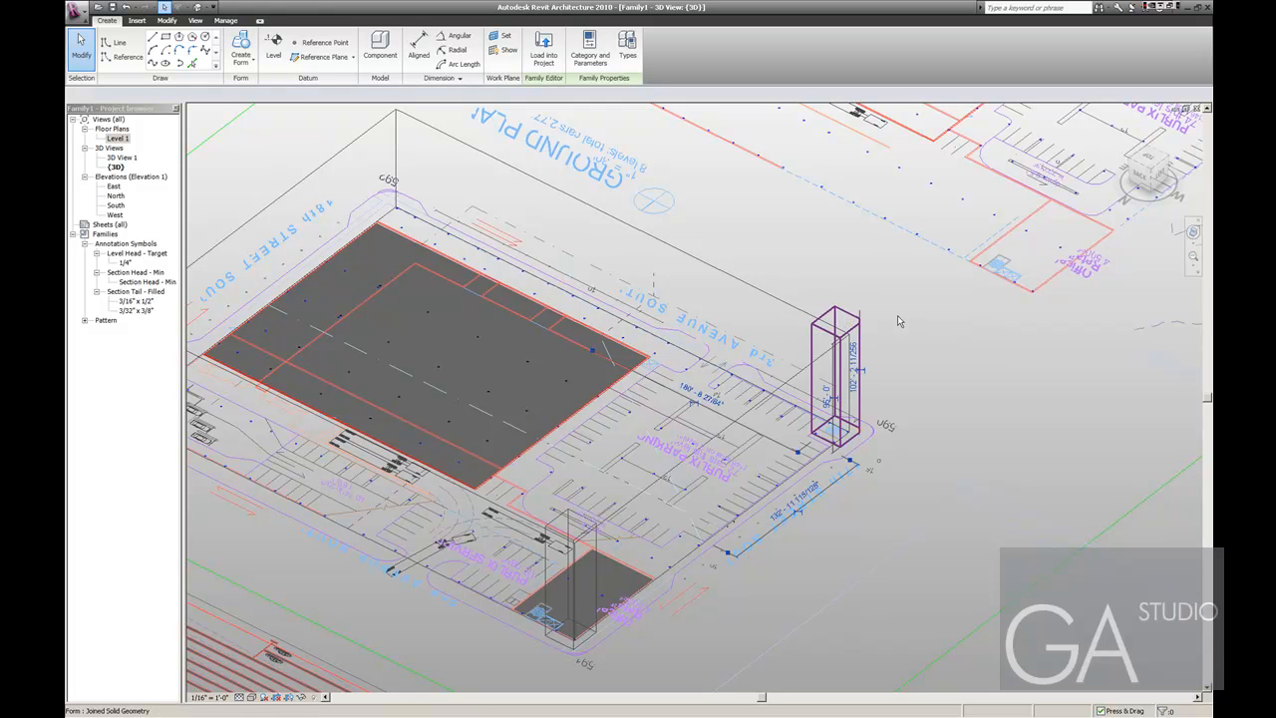
pyautogui.click(845, 320)
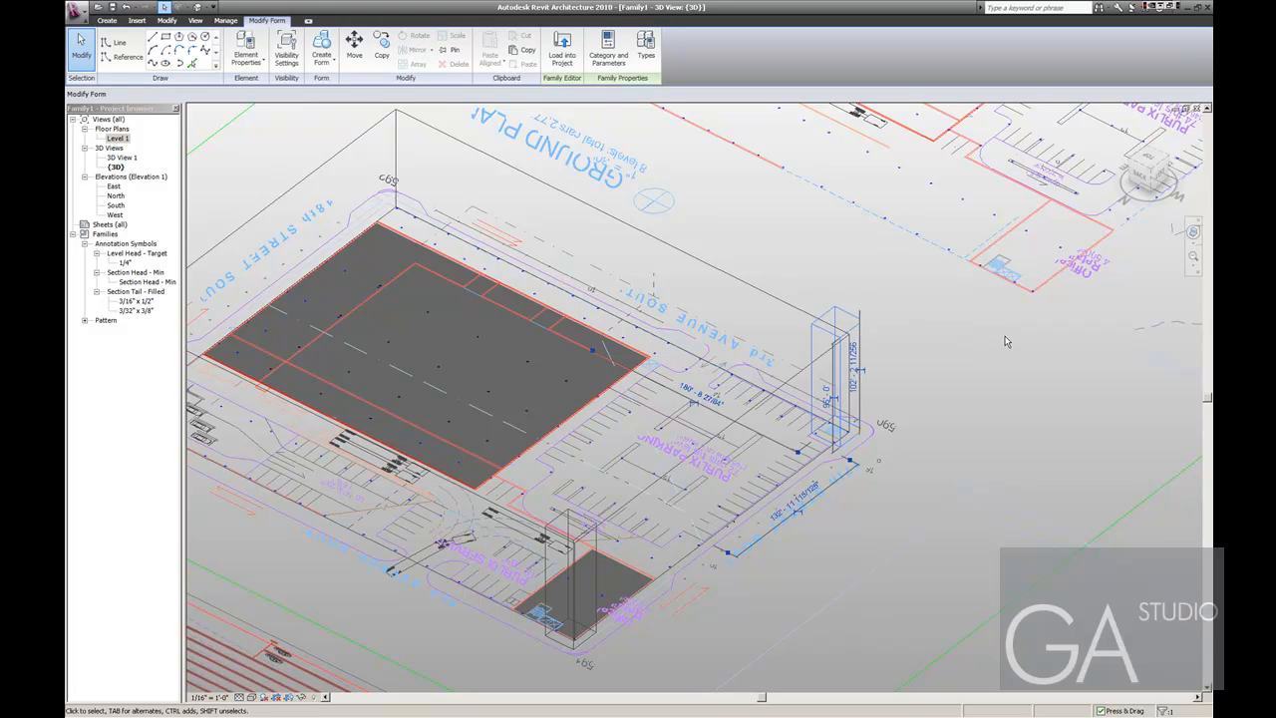
pyautogui.click(171, 22)
pyautogui.click(415, 58)
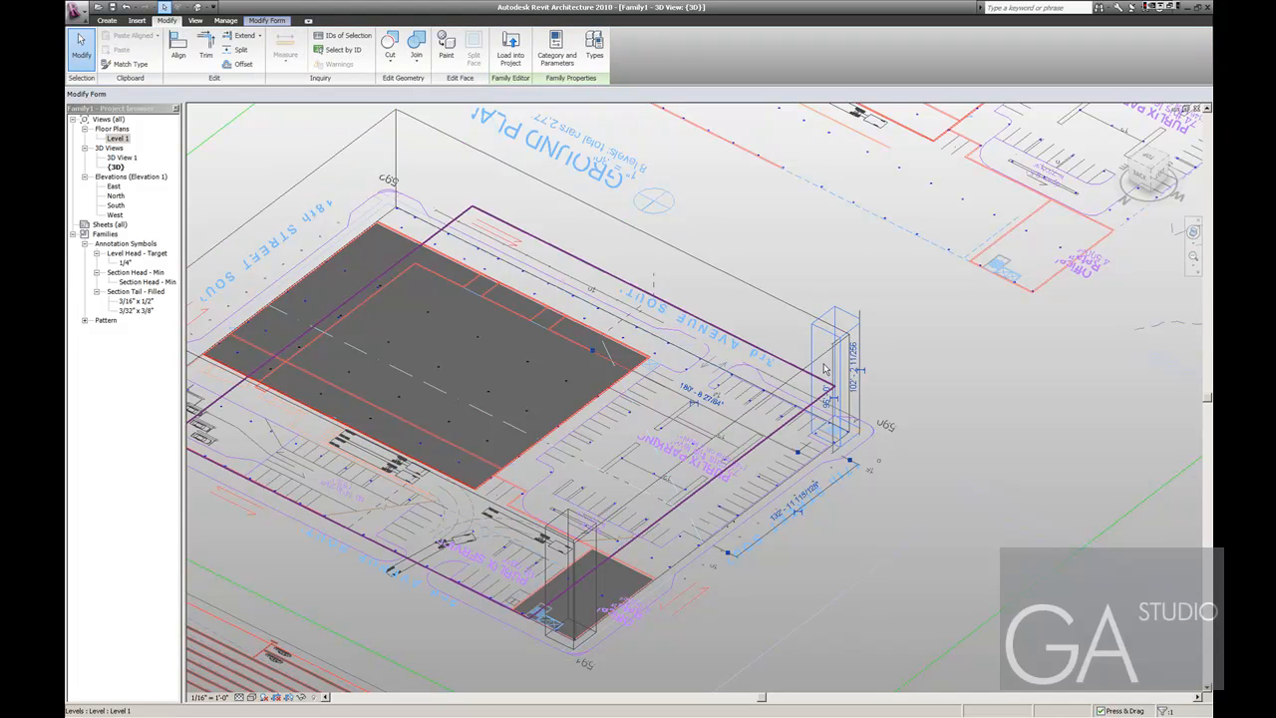
pyautogui.click(840, 331)
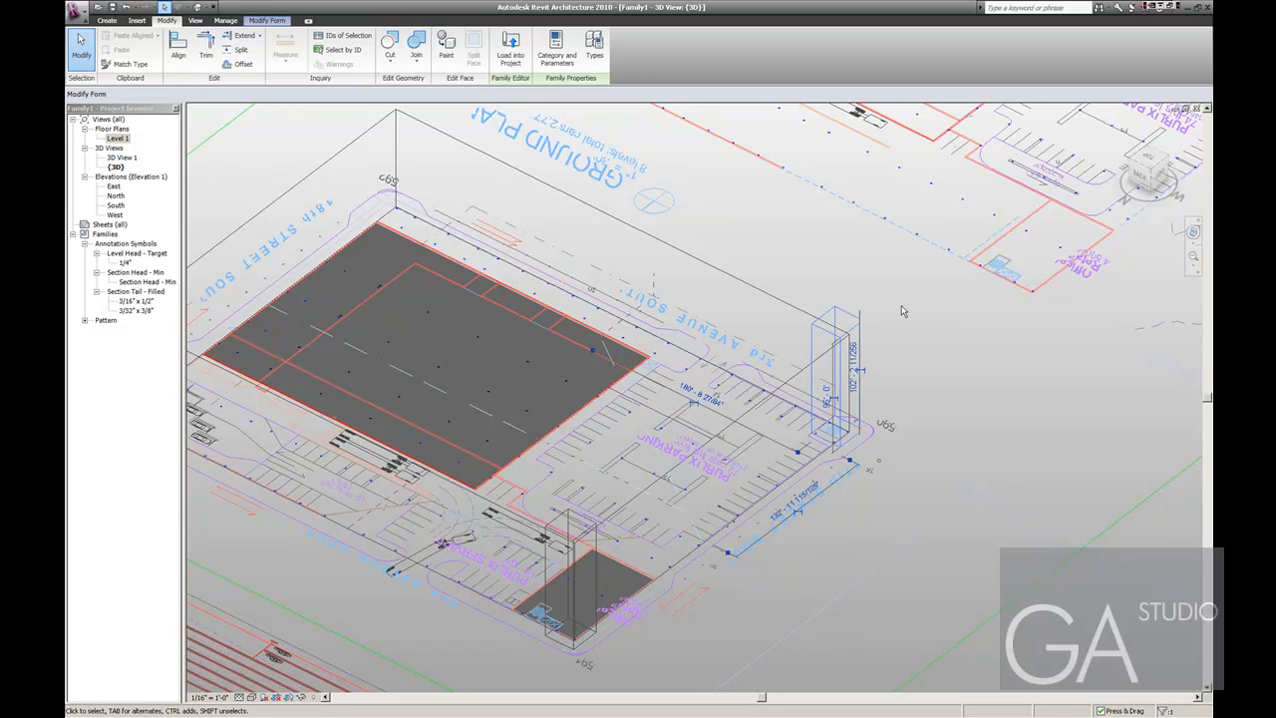
pyautogui.click(419, 61)
pyautogui.click(423, 86)
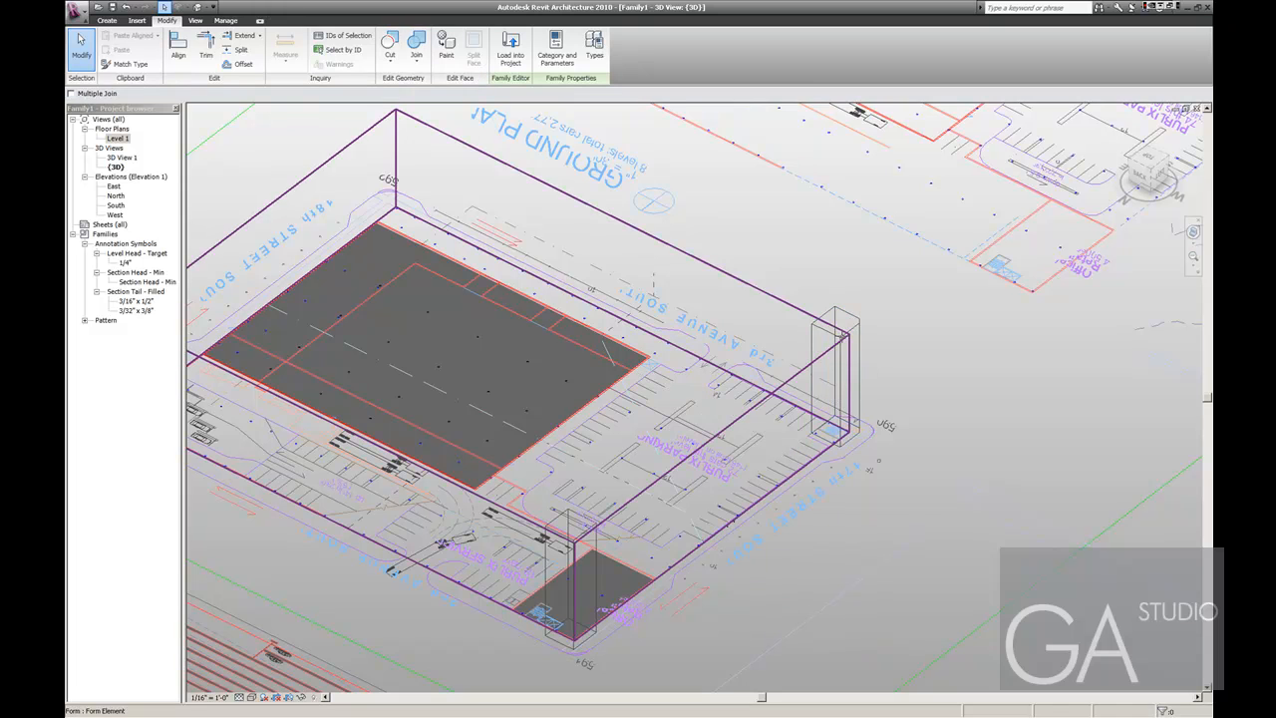
pyautogui.click(811, 372)
pyautogui.click(855, 339)
pyautogui.press('Escape')
# Join the mirrored tower at the 2nd Avenue corner with the deck mass.
pyautogui.scroll(3, 841, 363)
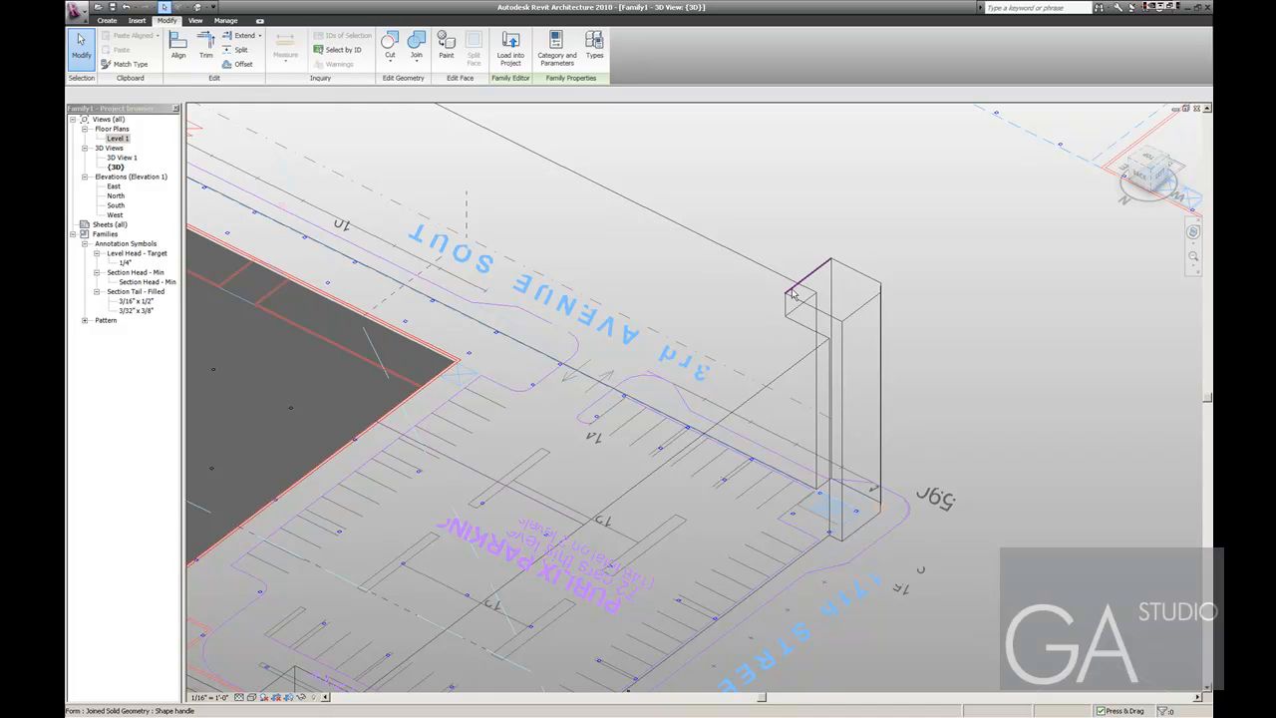
pyautogui.scroll(-2, 880, 546)
pyautogui.moveTo(879, 546); pyautogui.dragTo(895, 455, button='middle')
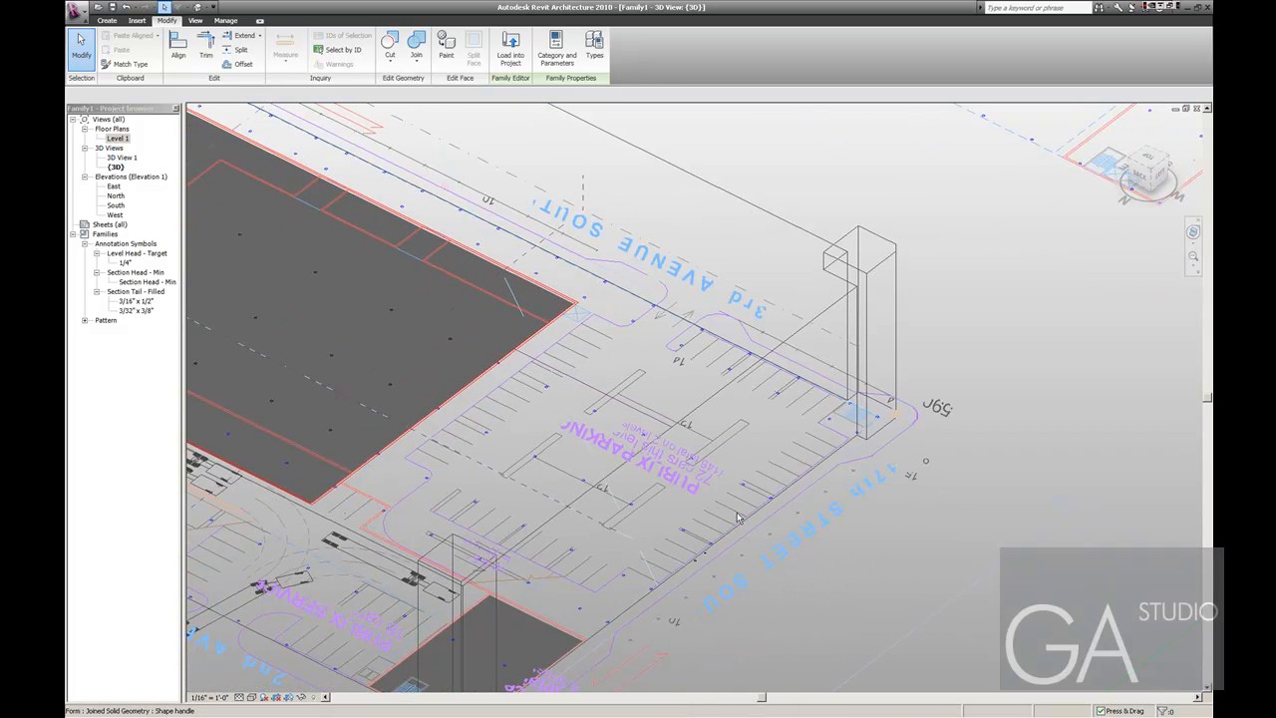
pyautogui.scroll(-1, 725, 560)
pyautogui.click(416, 46)
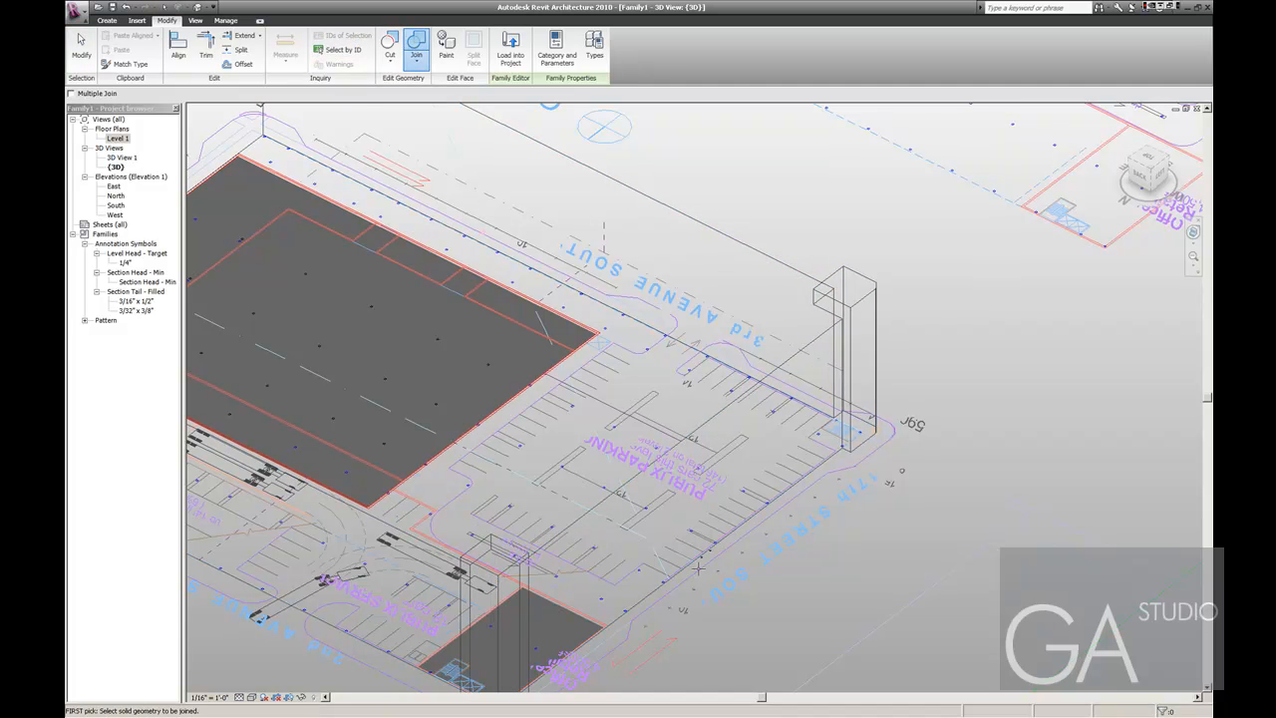
pyautogui.scroll(-1, 736, 460)
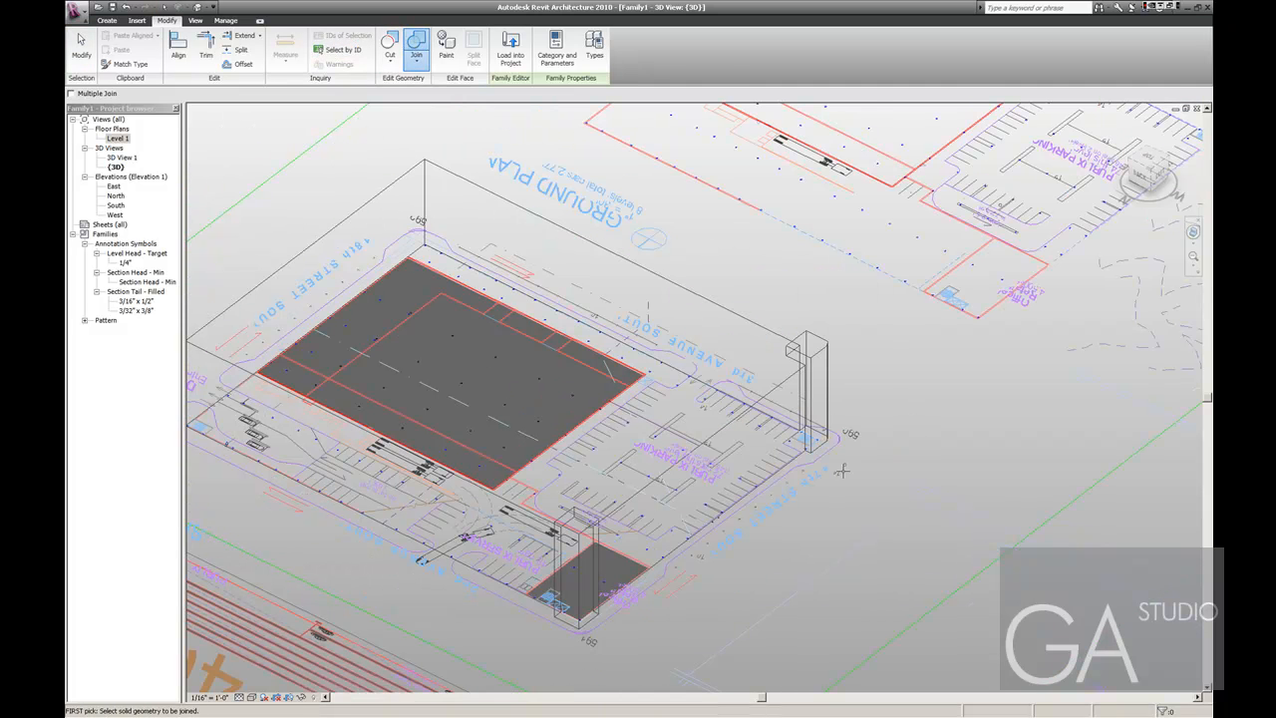
pyautogui.press('Escape')
# Divide the surface of the deck's 17th Street face with a U grid number of 7 and a V grid number of 8.
pyautogui.click(716, 441)
pyautogui.click(754, 194)
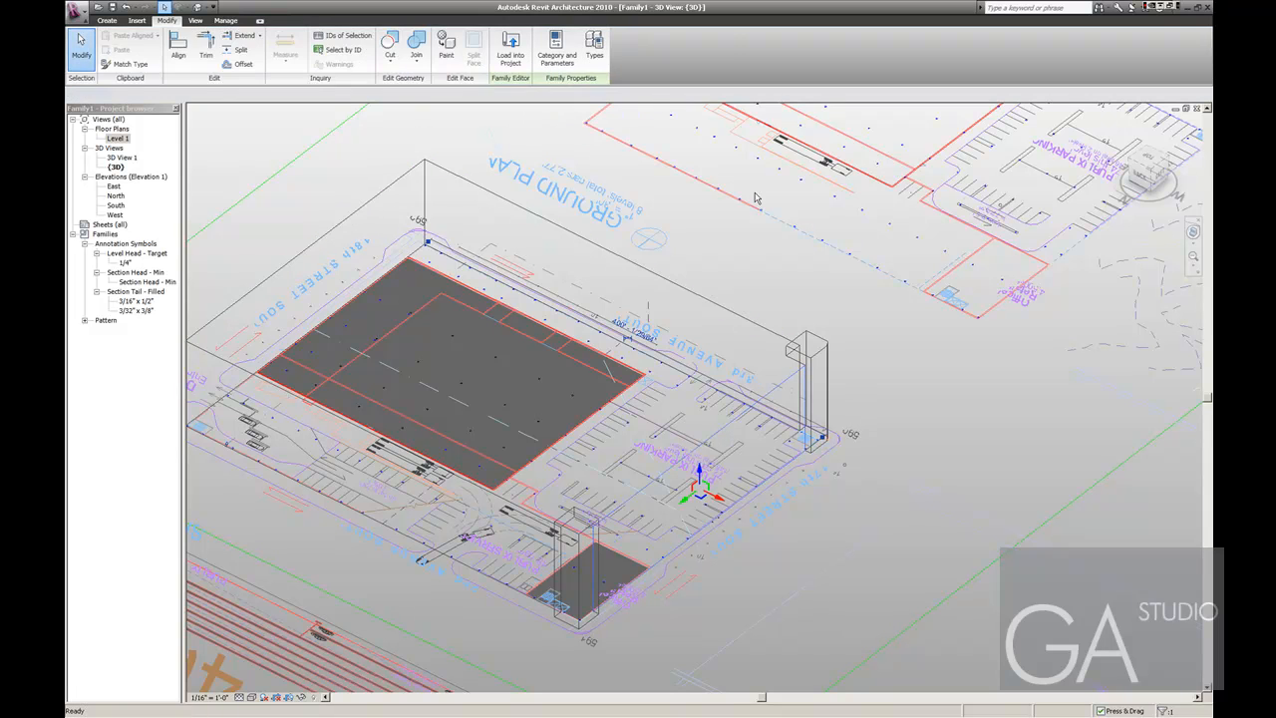
pyautogui.click(690, 526)
pyautogui.scroll(4, 686, 532)
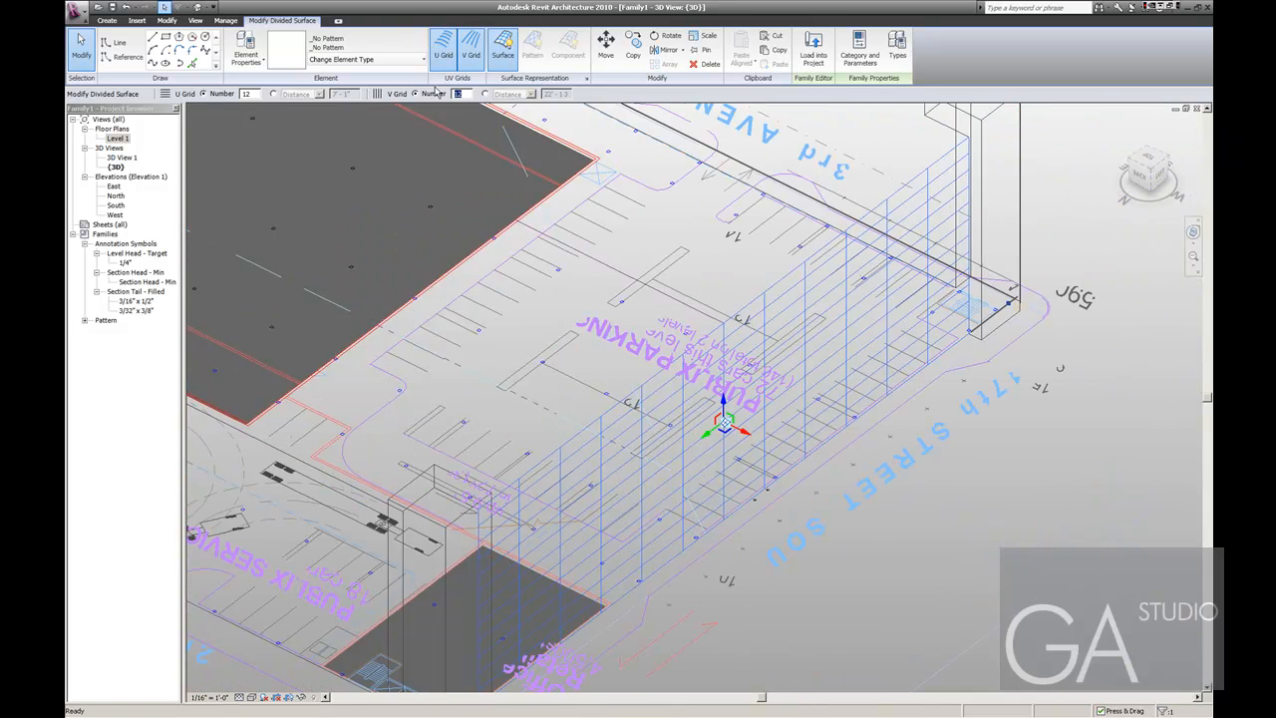
pyautogui.write('8')
pyautogui.press('Return')
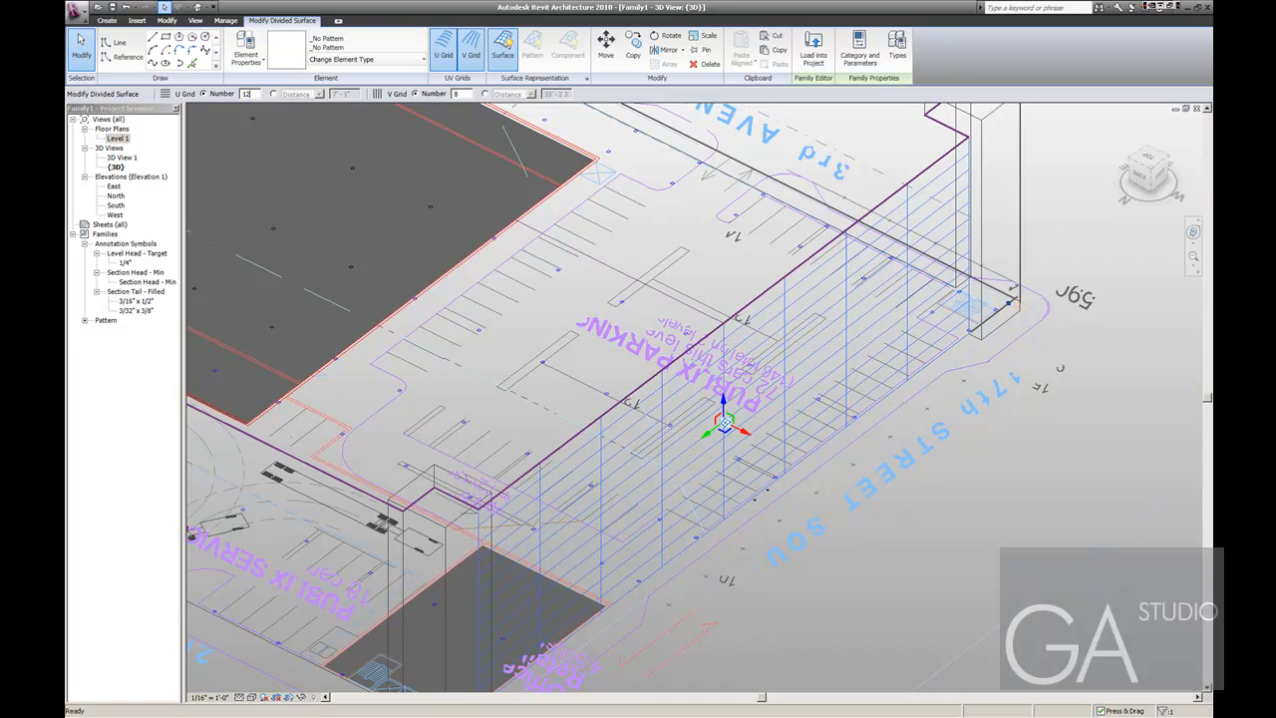
pyautogui.write('7')
pyautogui.press('Return')
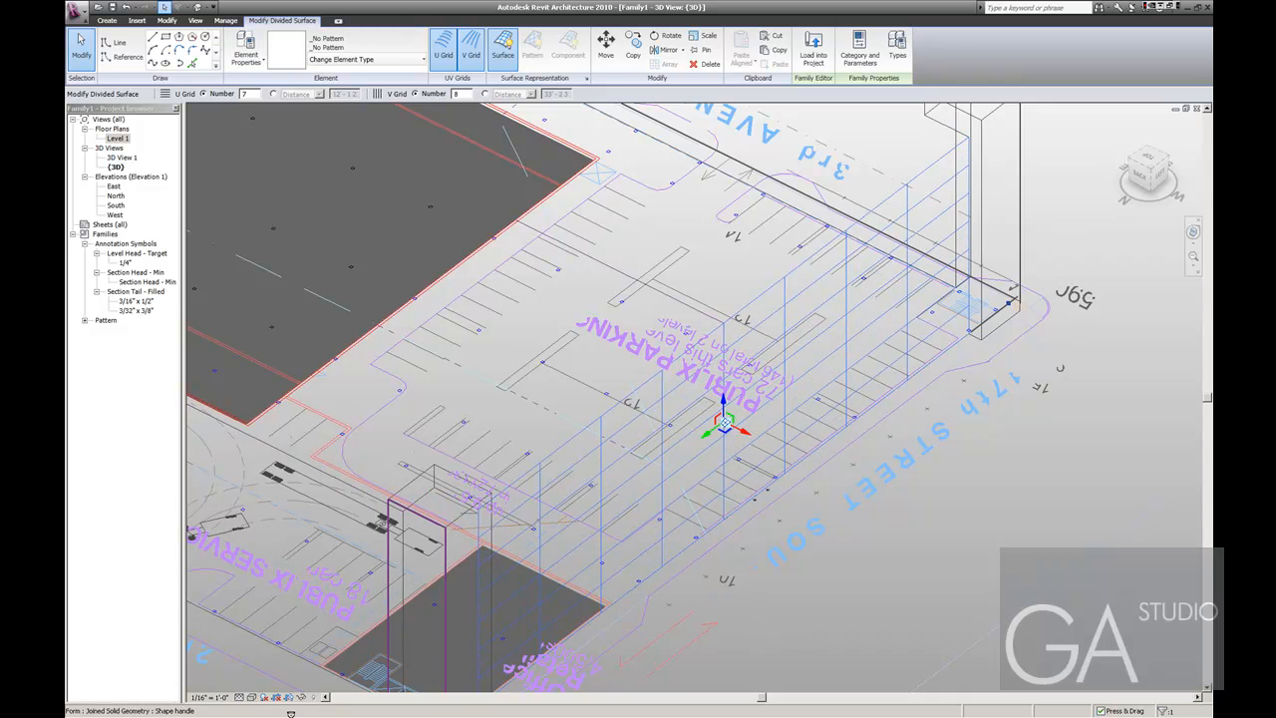
# Set the 3D view's display to Shading with Edges and deselect the divided surface.
pyautogui.click(253, 697)
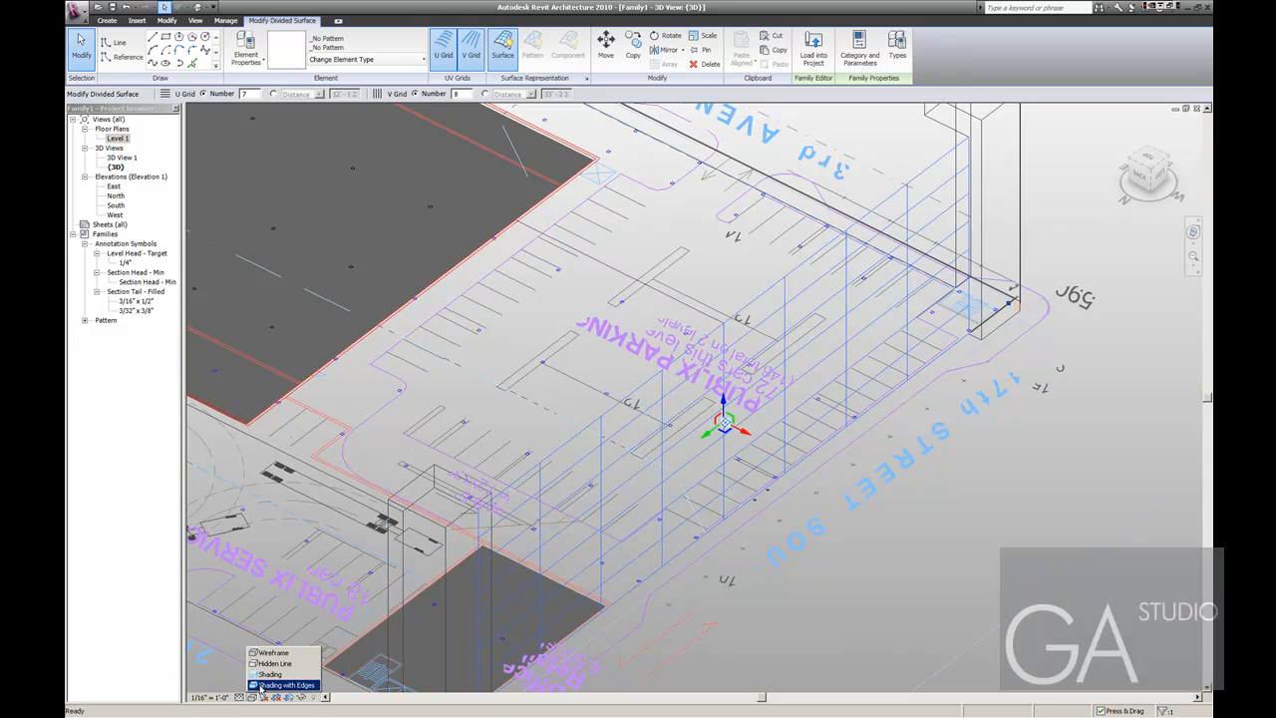
pyautogui.click(262, 686)
pyautogui.click(967, 496)
pyautogui.scroll(-2, 967, 497)
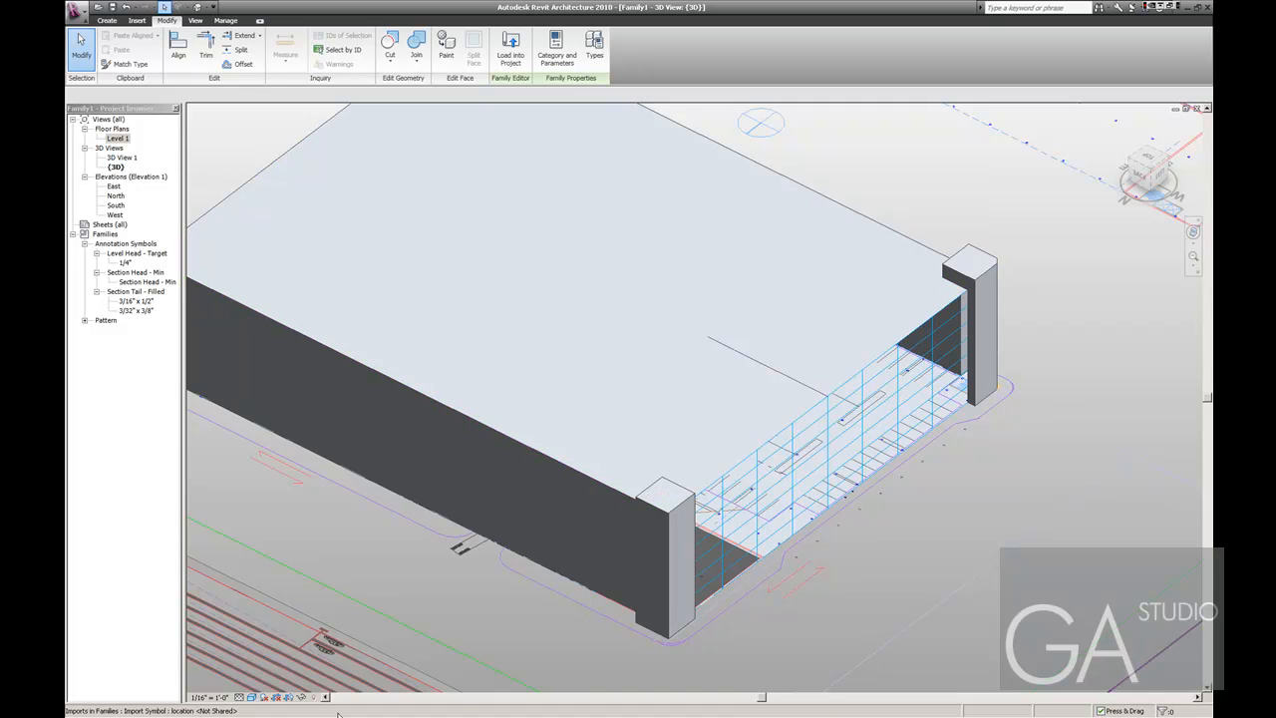
pyautogui.moveTo(408, 715)
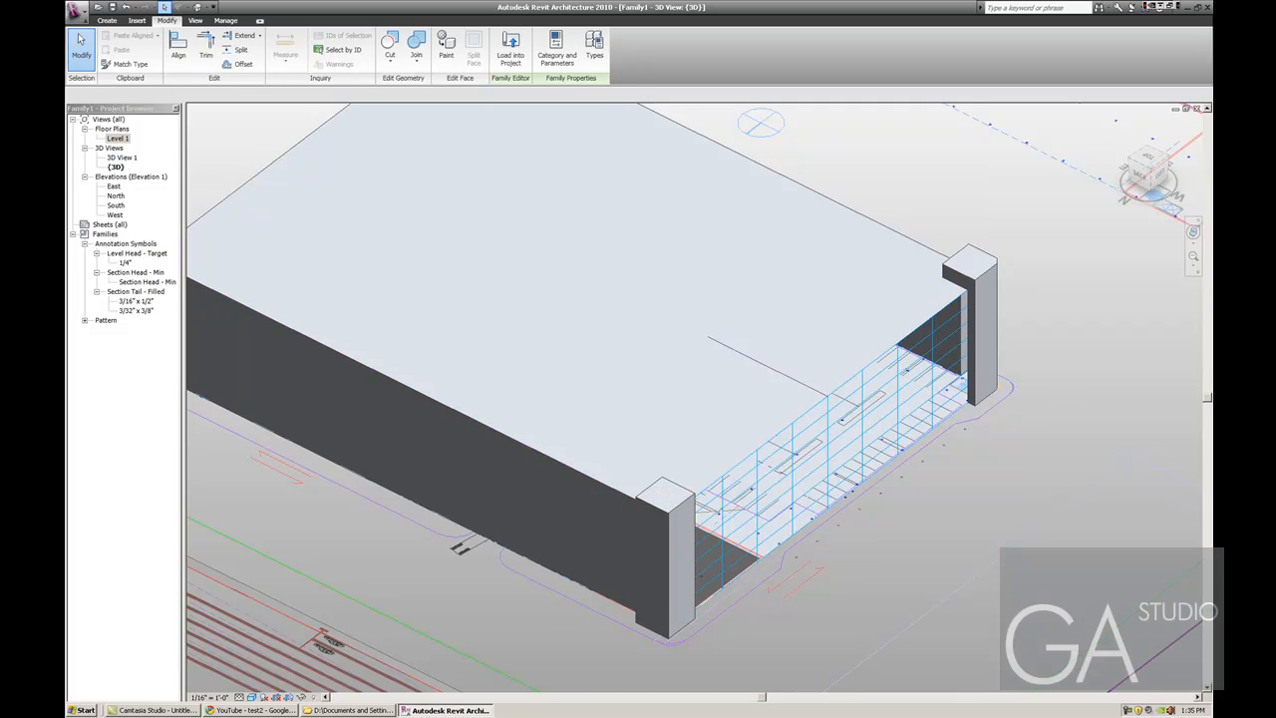
pyautogui.click(1128, 708)
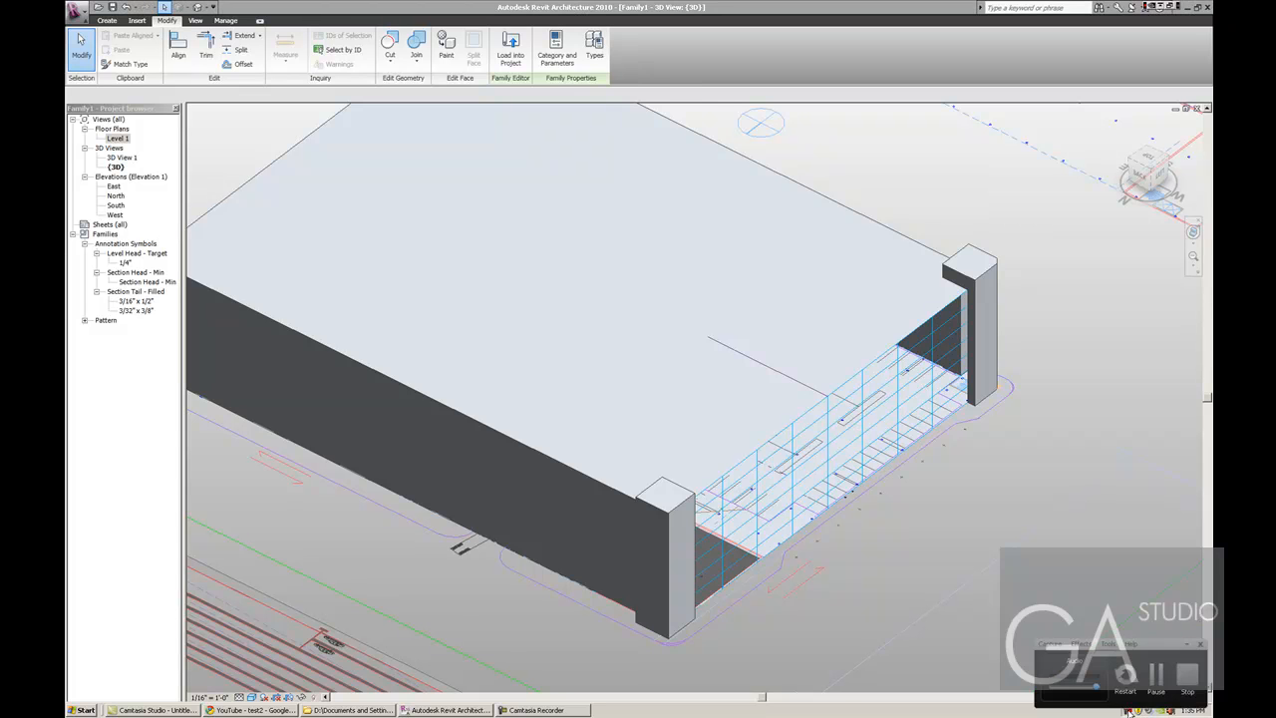
pyautogui.click(1133, 691)
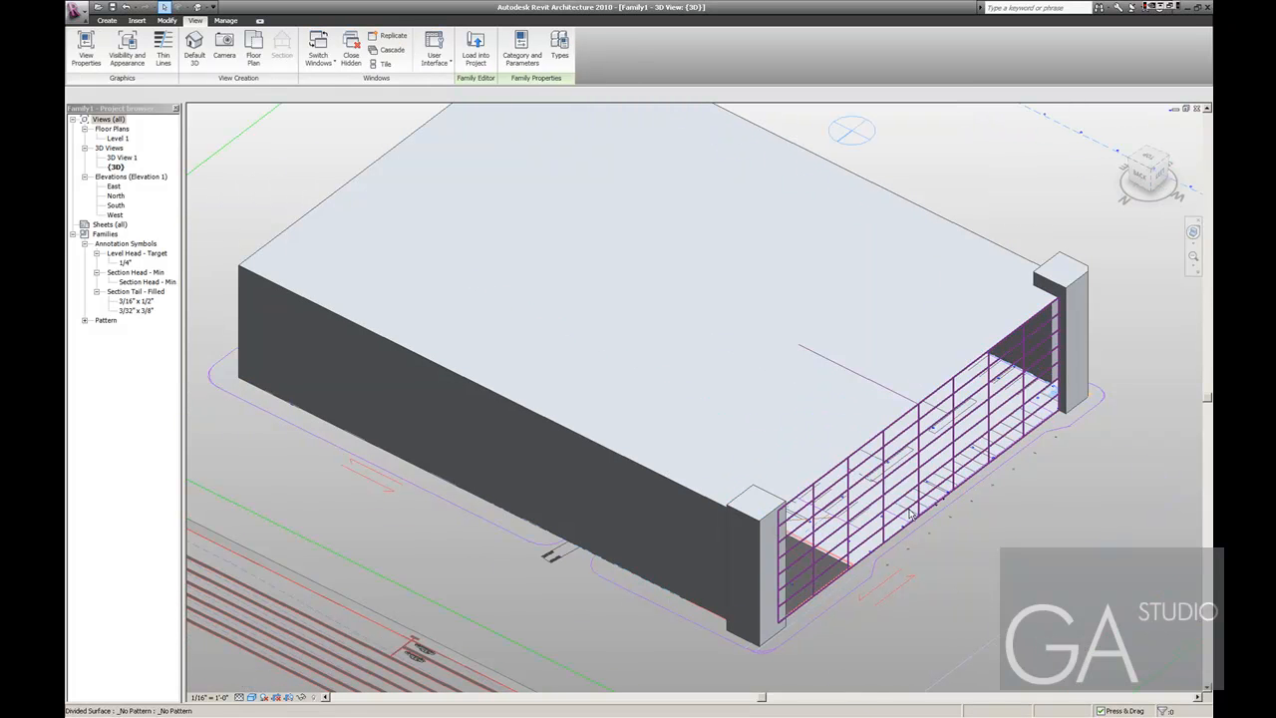
# Draw a long, narrow rectangle on the long dark side face of the deck mass, using that face as the placement plane.
pyautogui.click(1051, 409)
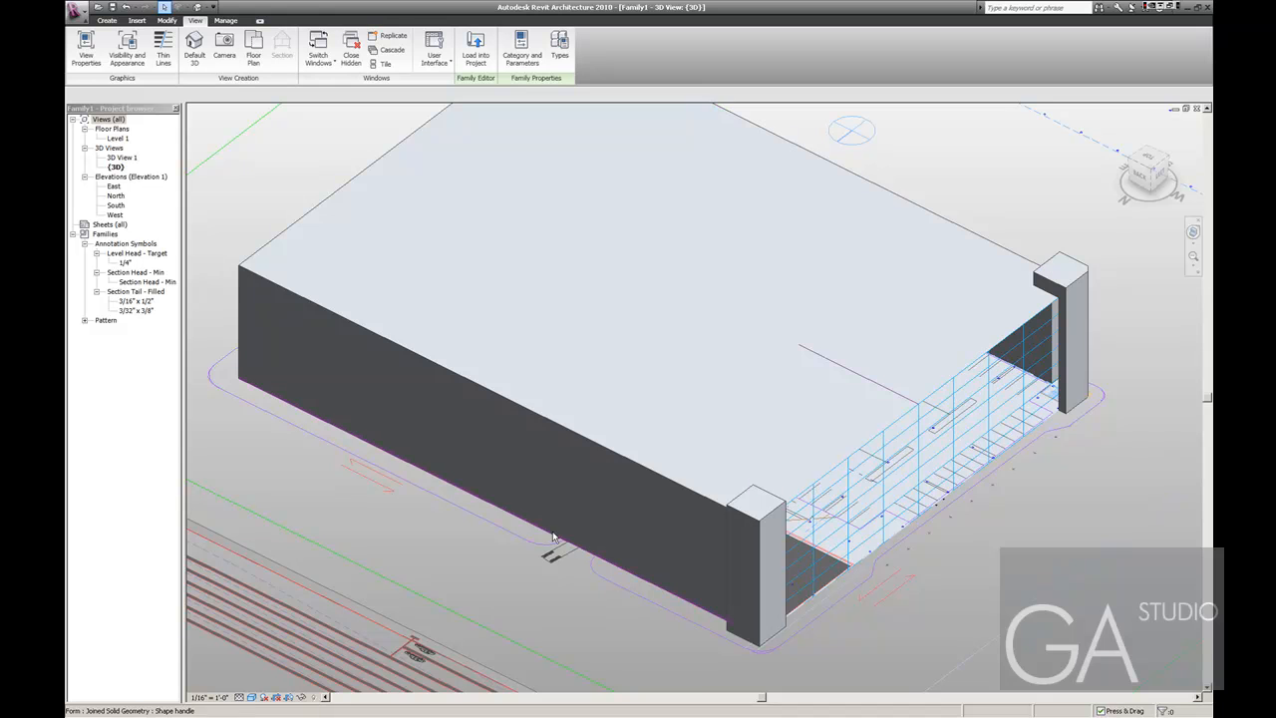
pyautogui.moveTo(886, 640); pyautogui.dragTo(823, 629, button='middle')
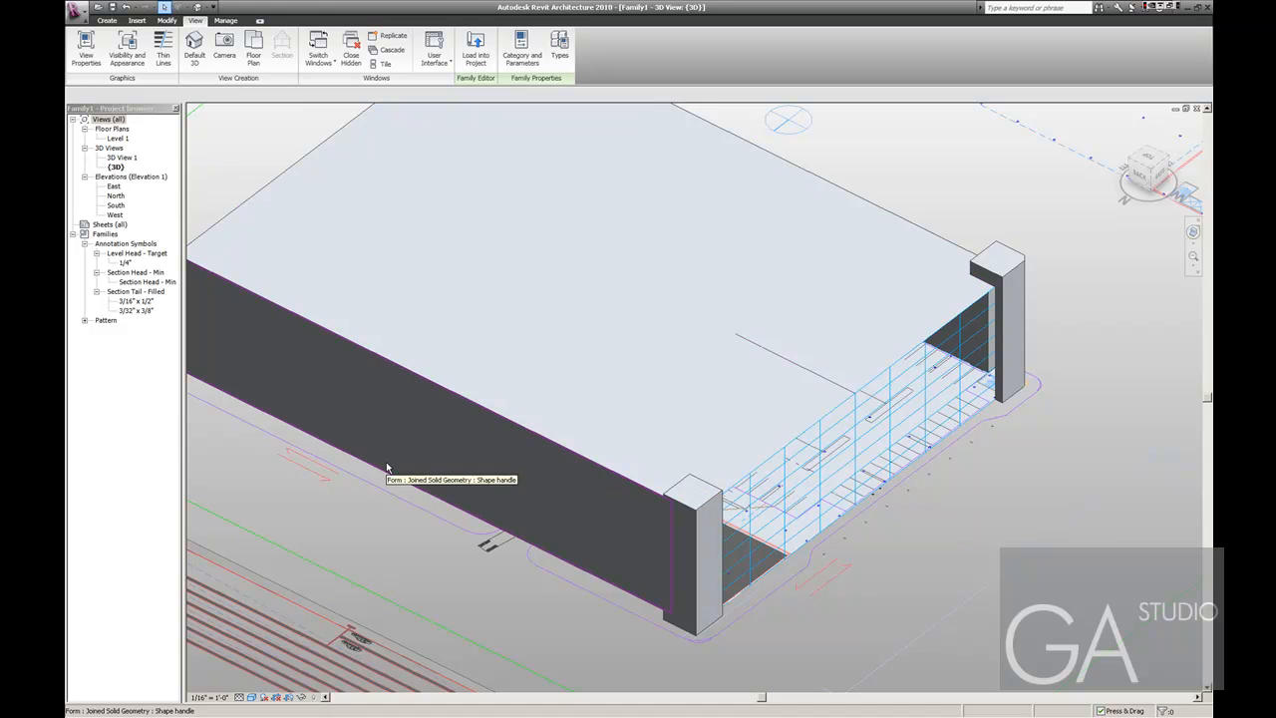
pyautogui.moveTo(398, 369); pyautogui.dragTo(441, 393, button='middle')
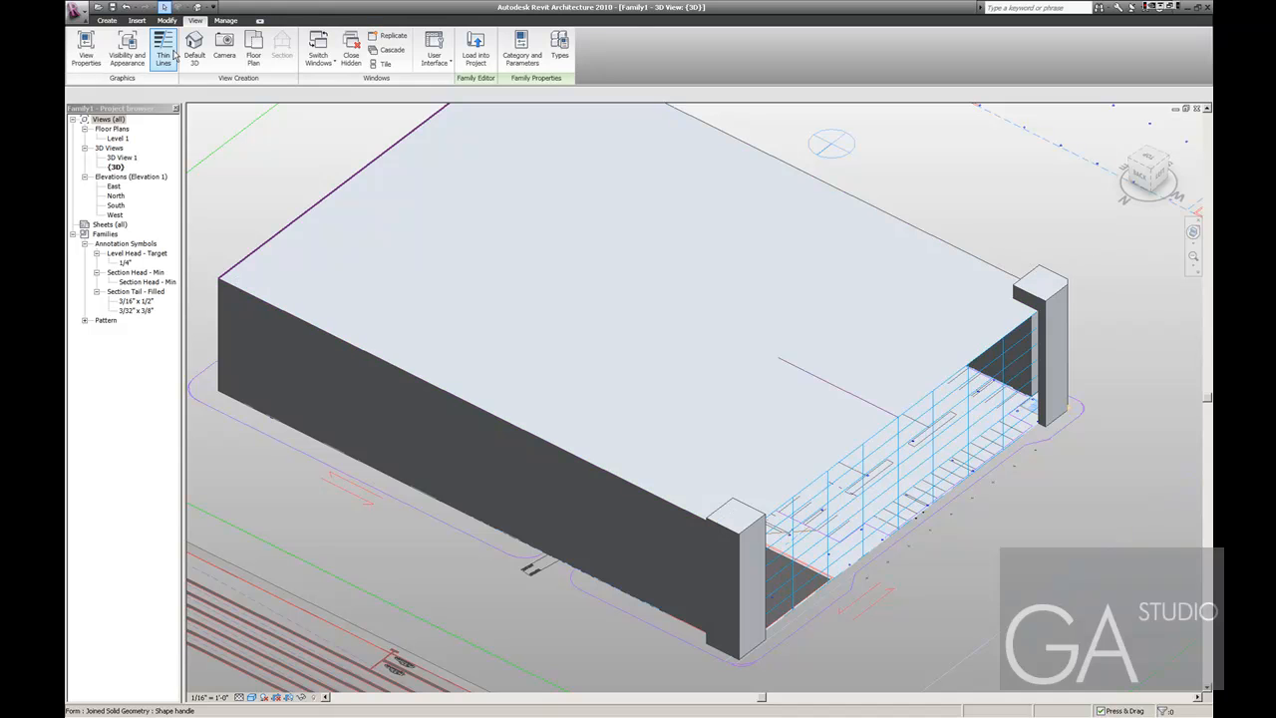
pyautogui.click(109, 21)
pyautogui.click(165, 38)
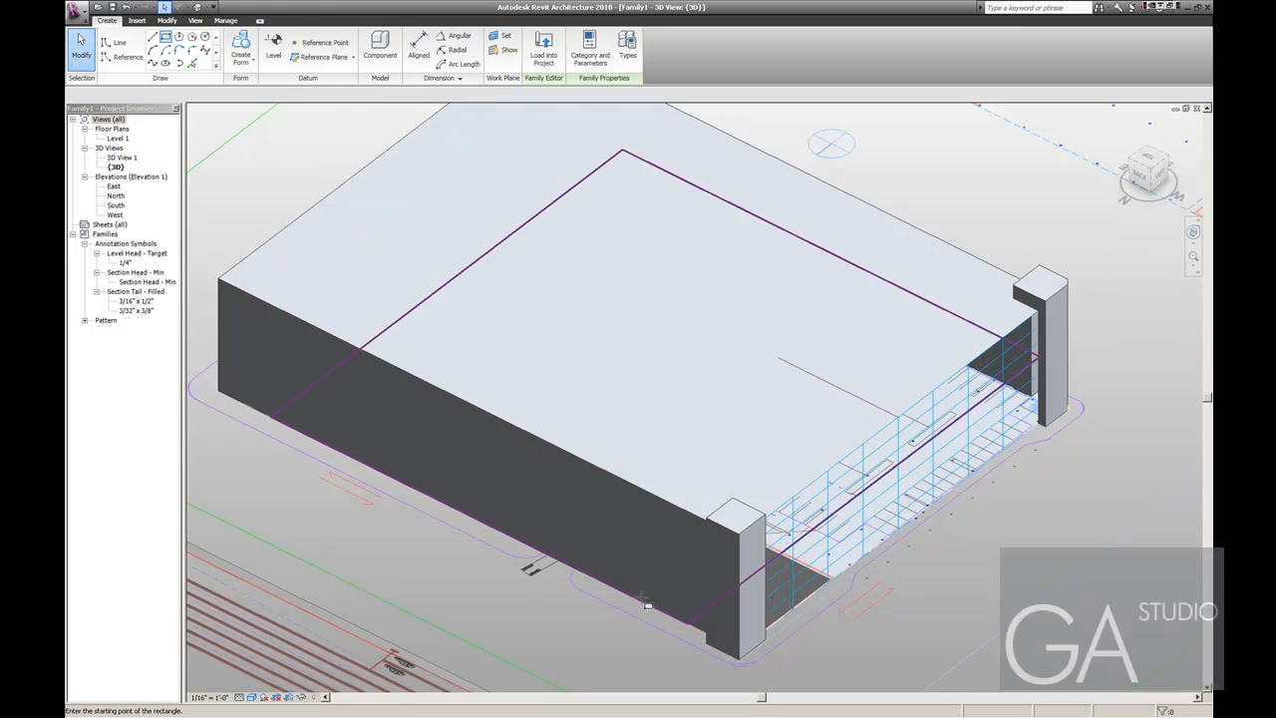
pyautogui.click(219, 393)
pyautogui.press('Escape')
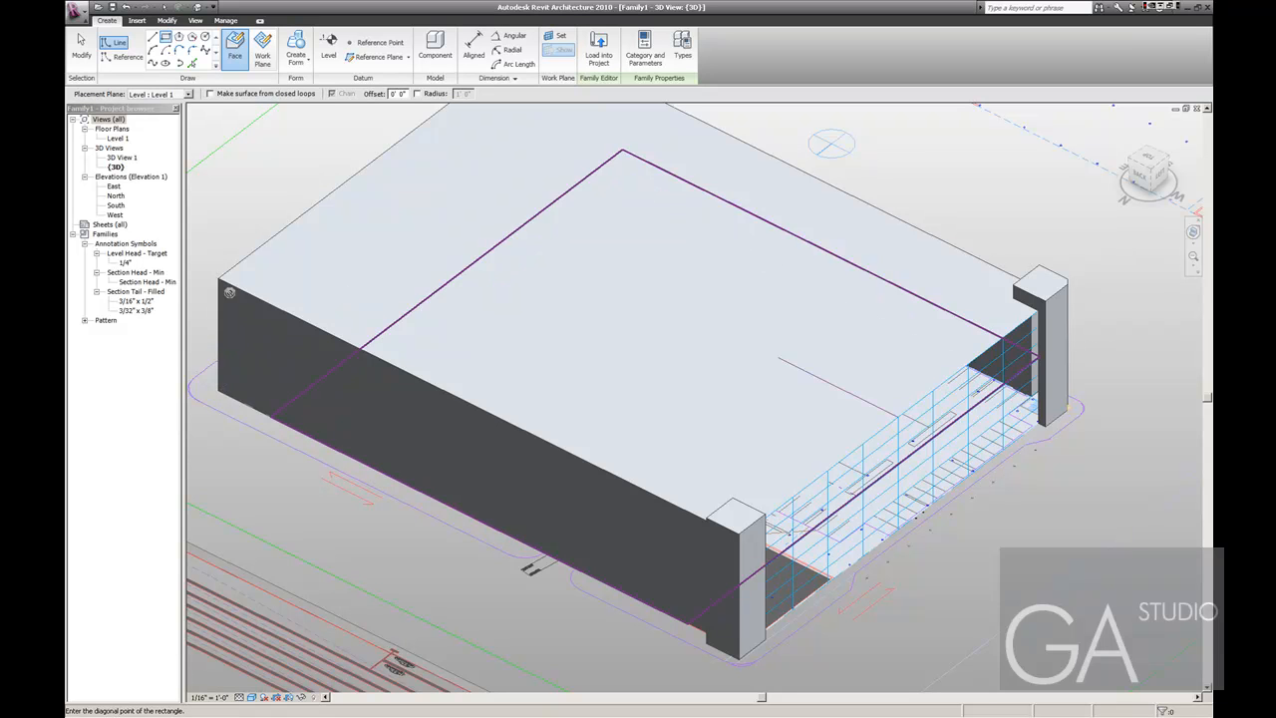
pyautogui.press('Escape')
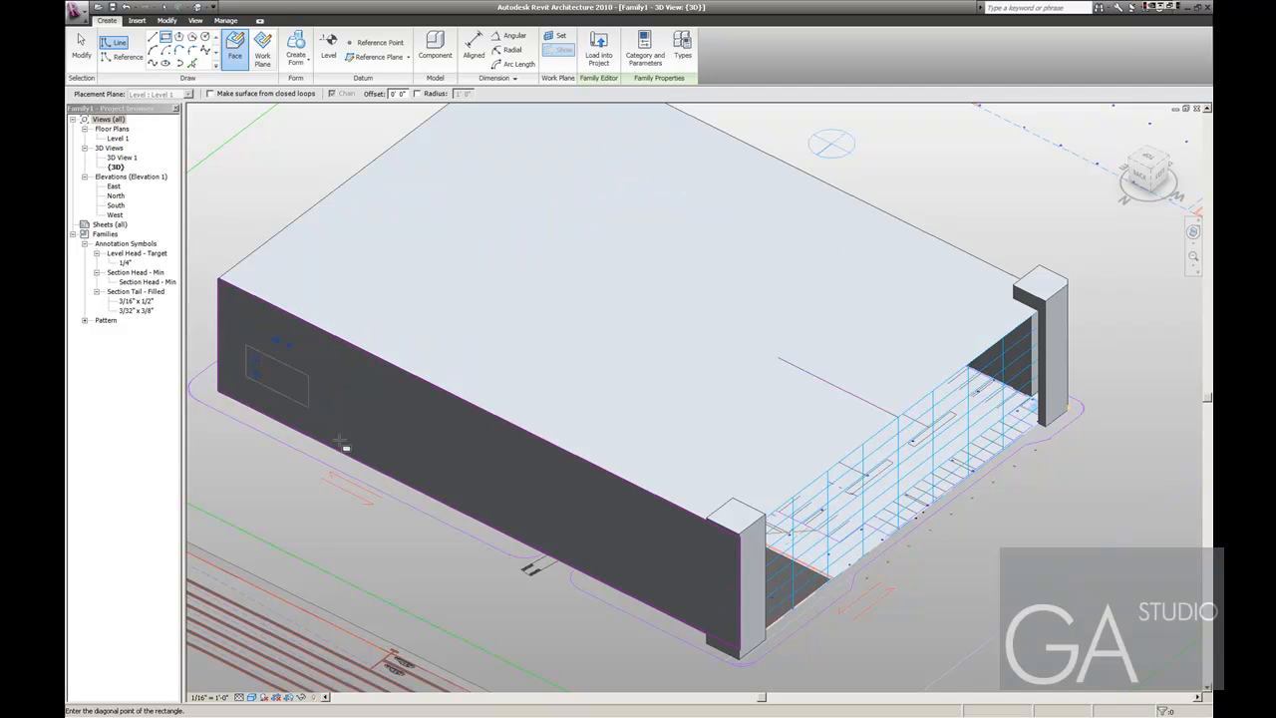
pyautogui.click(507, 488)
pyautogui.press('Escape')
pyautogui.press('Escape')
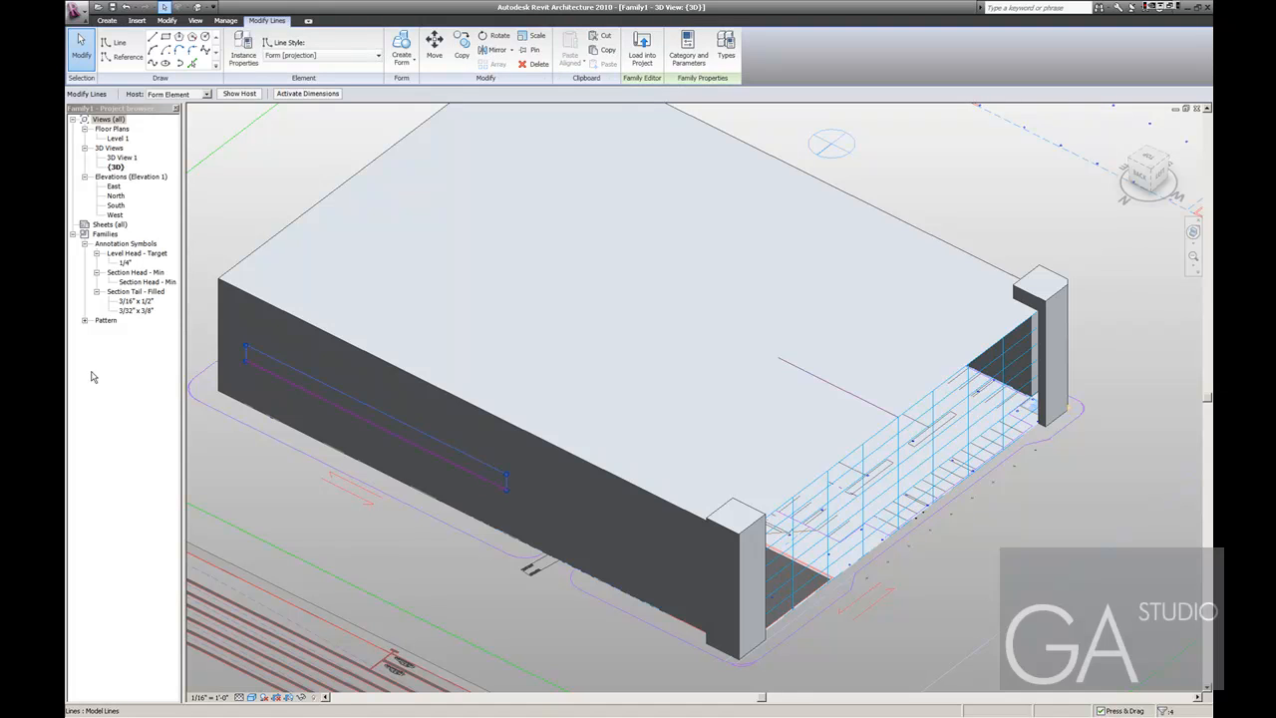
# Create a solid form from the narrow rectangle and pull its outer face in toward the deck for a shallow projection.
pyautogui.click(410, 55)
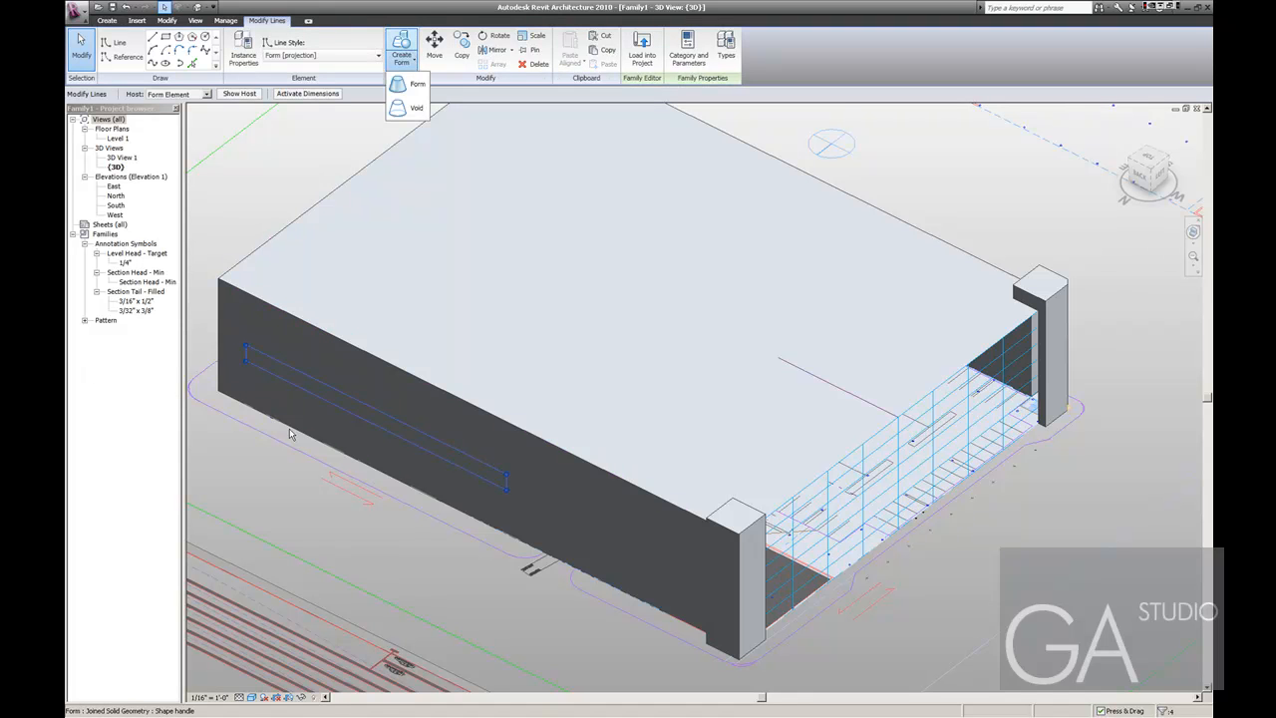
pyautogui.click(416, 86)
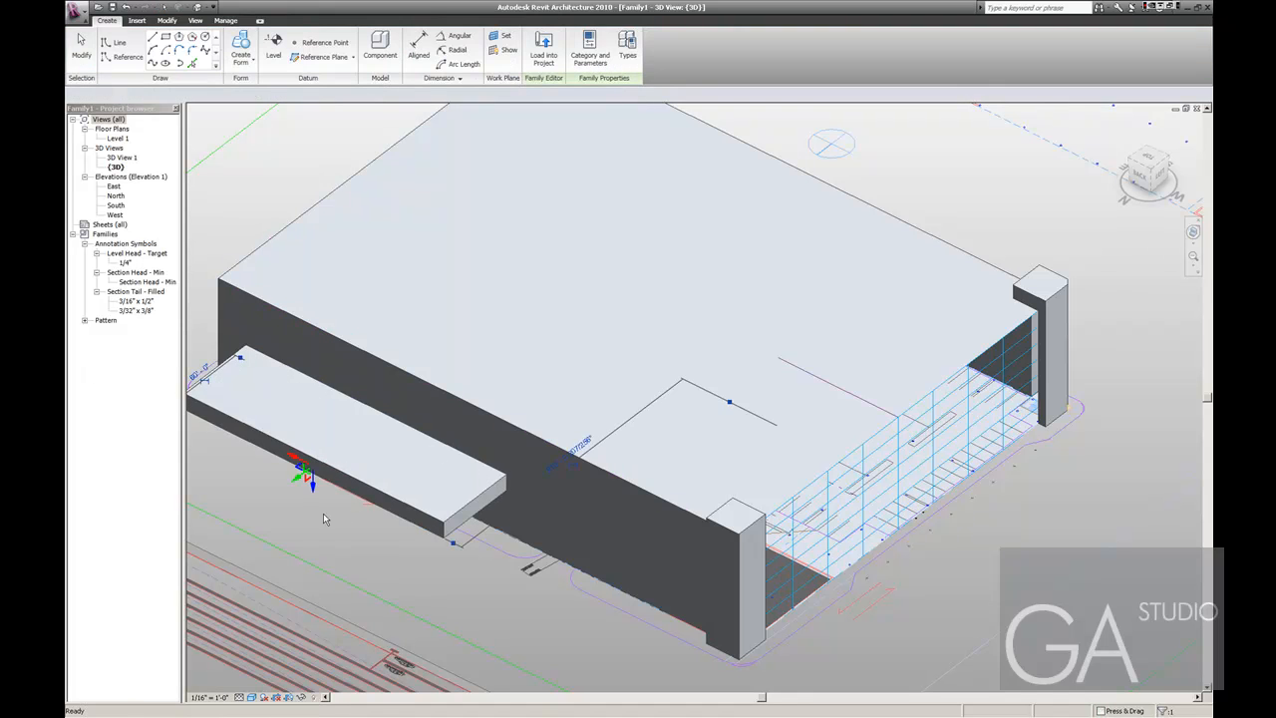
pyautogui.click(307, 476)
pyautogui.click(344, 443)
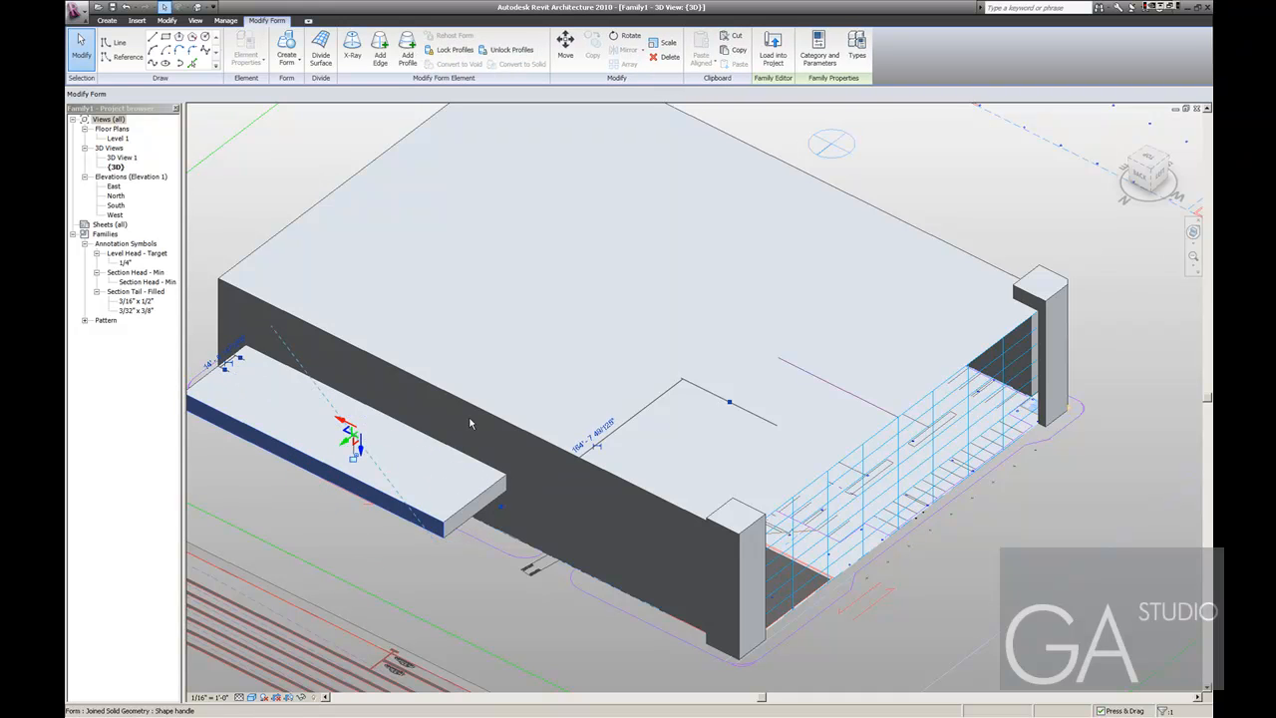
pyautogui.moveTo(405, 493); pyautogui.dragTo(374, 471)
# Undo the last face drag, extend the projection's underside down to the ground and deselect the form.
pyautogui.hotkey('ctrl', 'z')
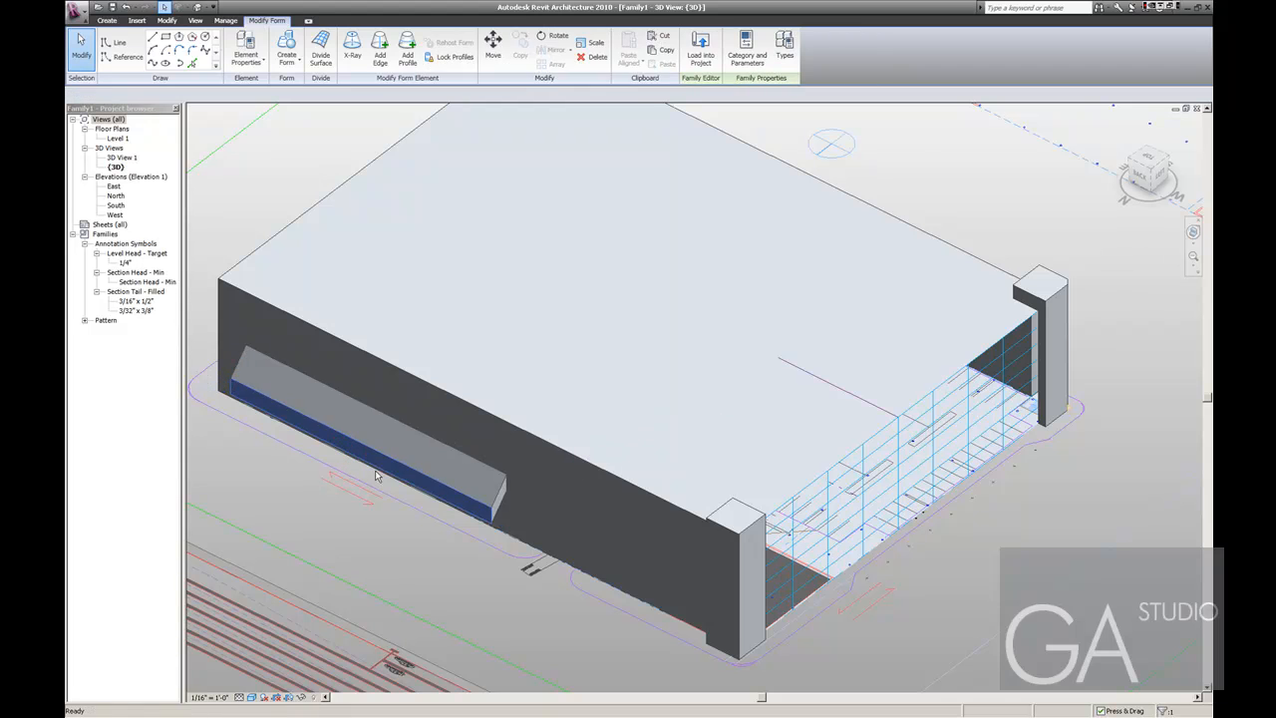
pyautogui.press('Tab')
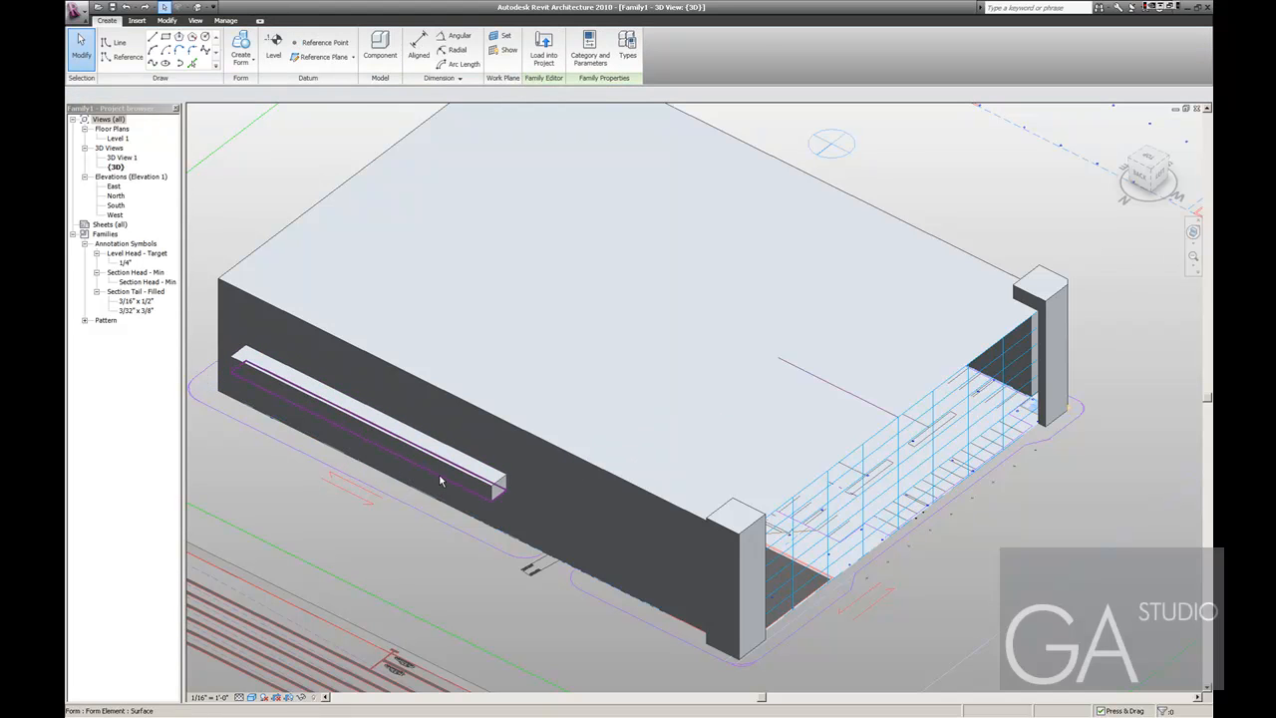
pyautogui.moveTo(367, 454); pyautogui.dragTo(365, 503)
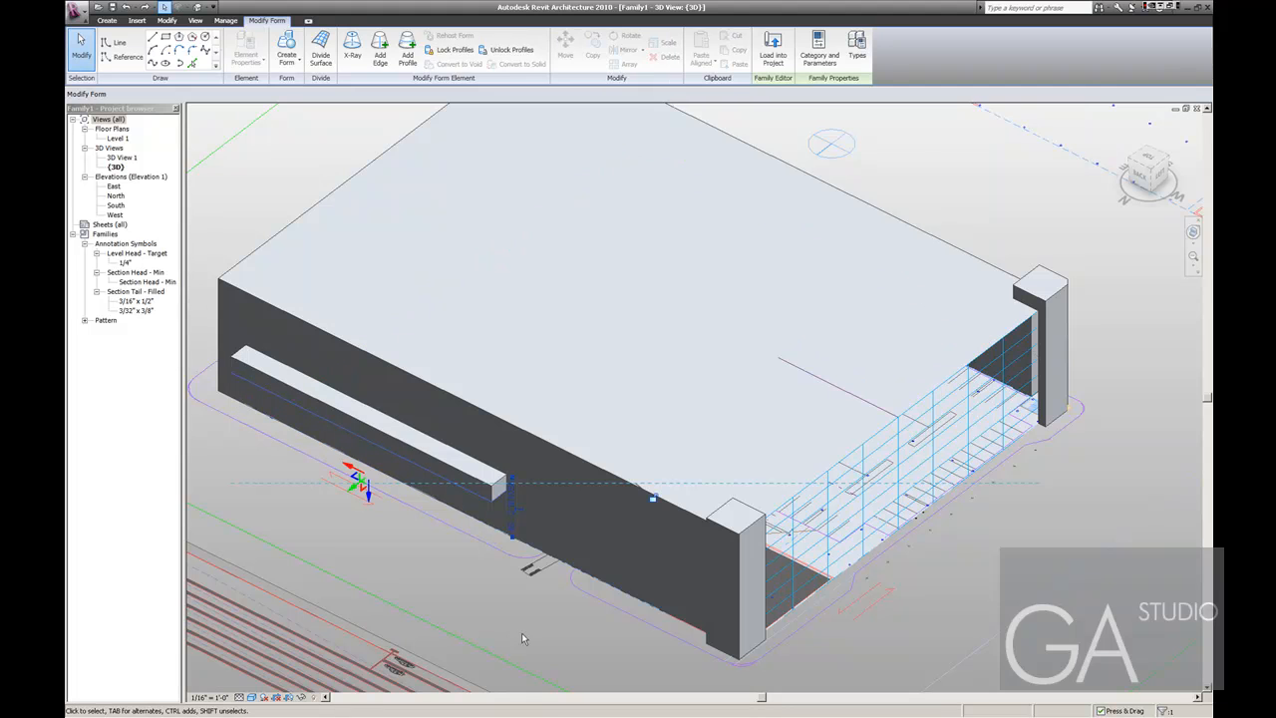
pyautogui.click(389, 573)
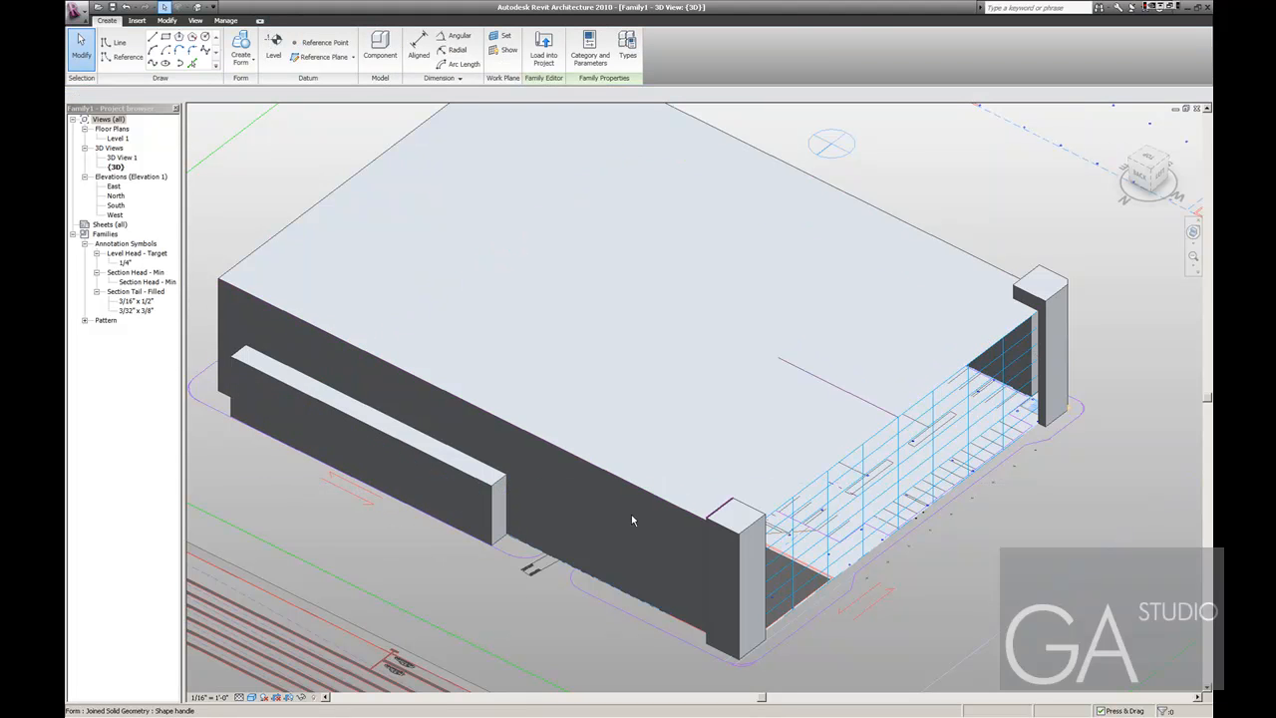
# Minimize the Family1 3D view and maximize the Deck_Mass_Study(Recovery).rfa 3D view.
pyautogui.click(1178, 109)
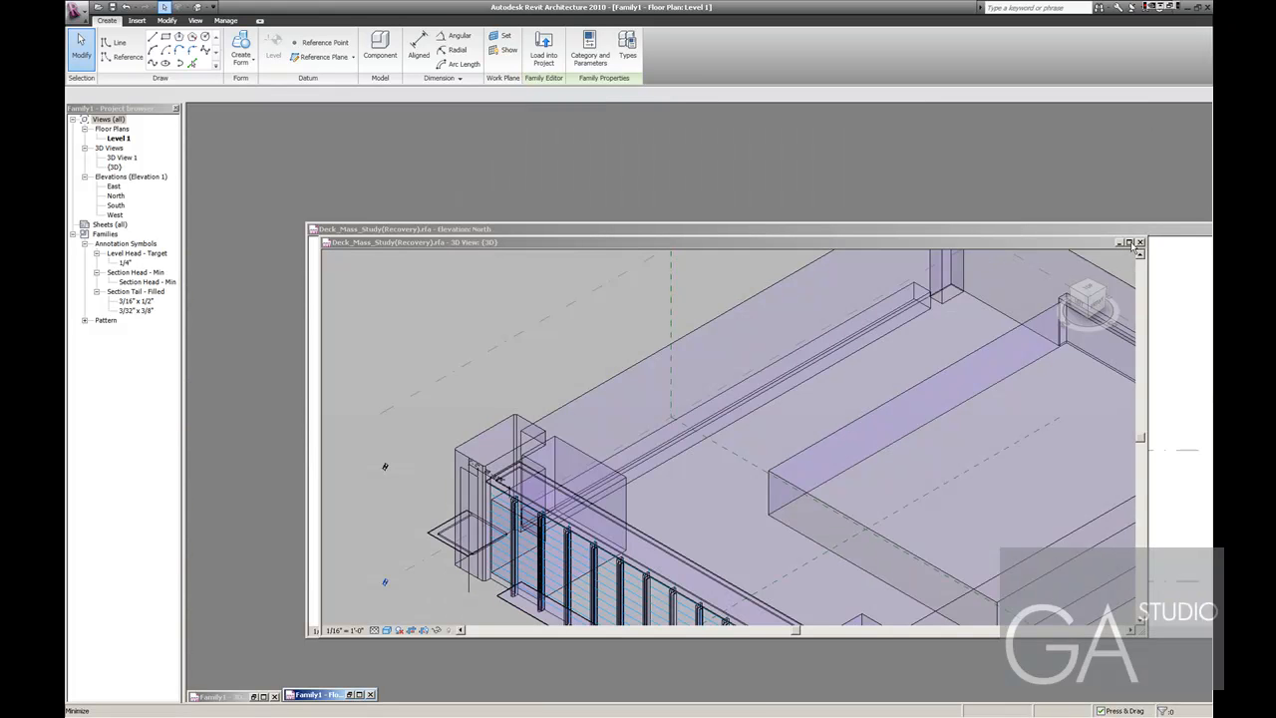
pyautogui.click(1130, 243)
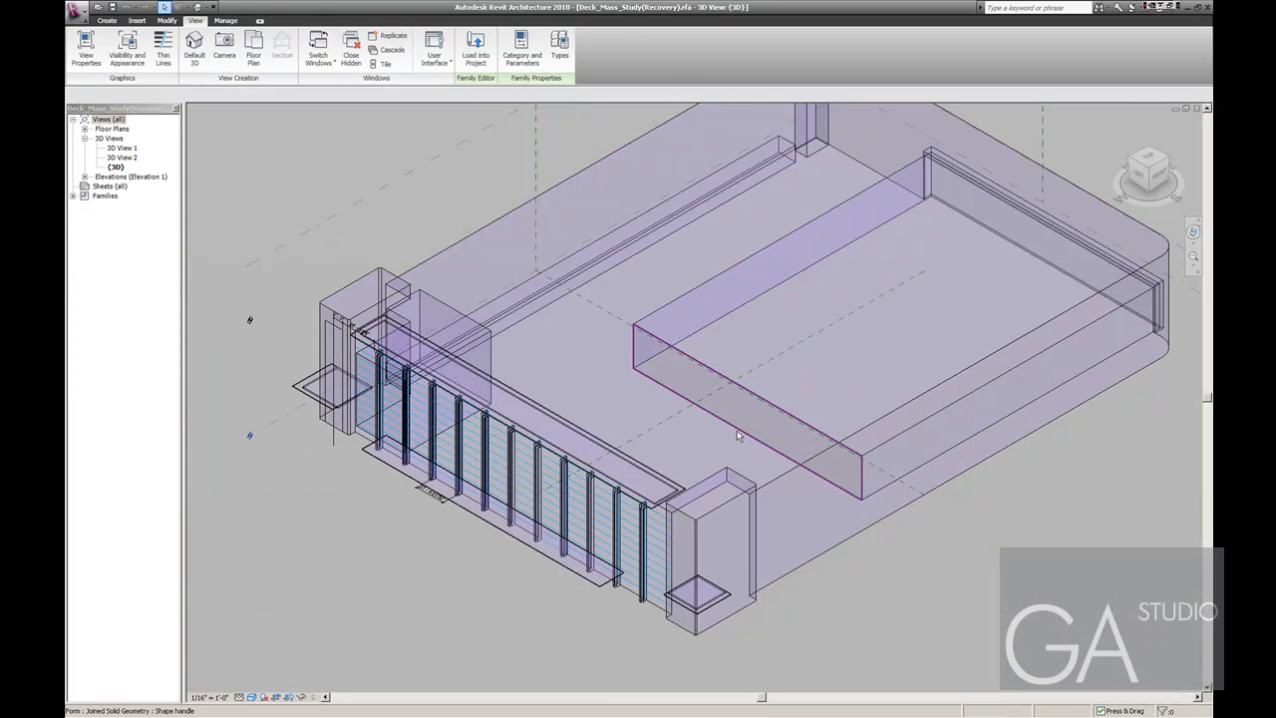
pyautogui.scroll(-1, 738, 432)
pyautogui.scroll(1, 553, 457)
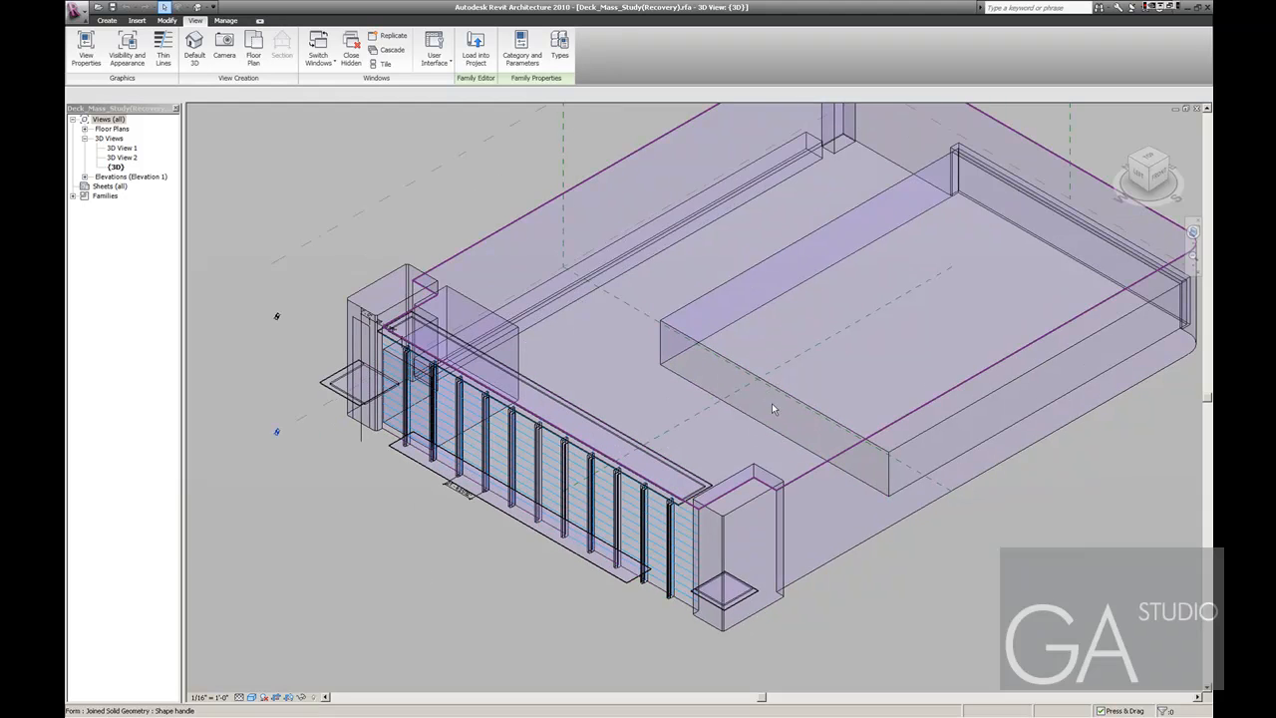
# Examine the finned, divided-surface facade and its two corner towers in the finished deck study from the opposite side.
pyautogui.moveTo(1141, 178)
pyautogui.mouseDown()
pyautogui.moveTo(1153, 174)
pyautogui.moveTo(1143, 162)
pyautogui.mouseUp()
pyautogui.click(1192, 234)
pyautogui.moveTo(624, 364); pyautogui.dragTo(887, 454)
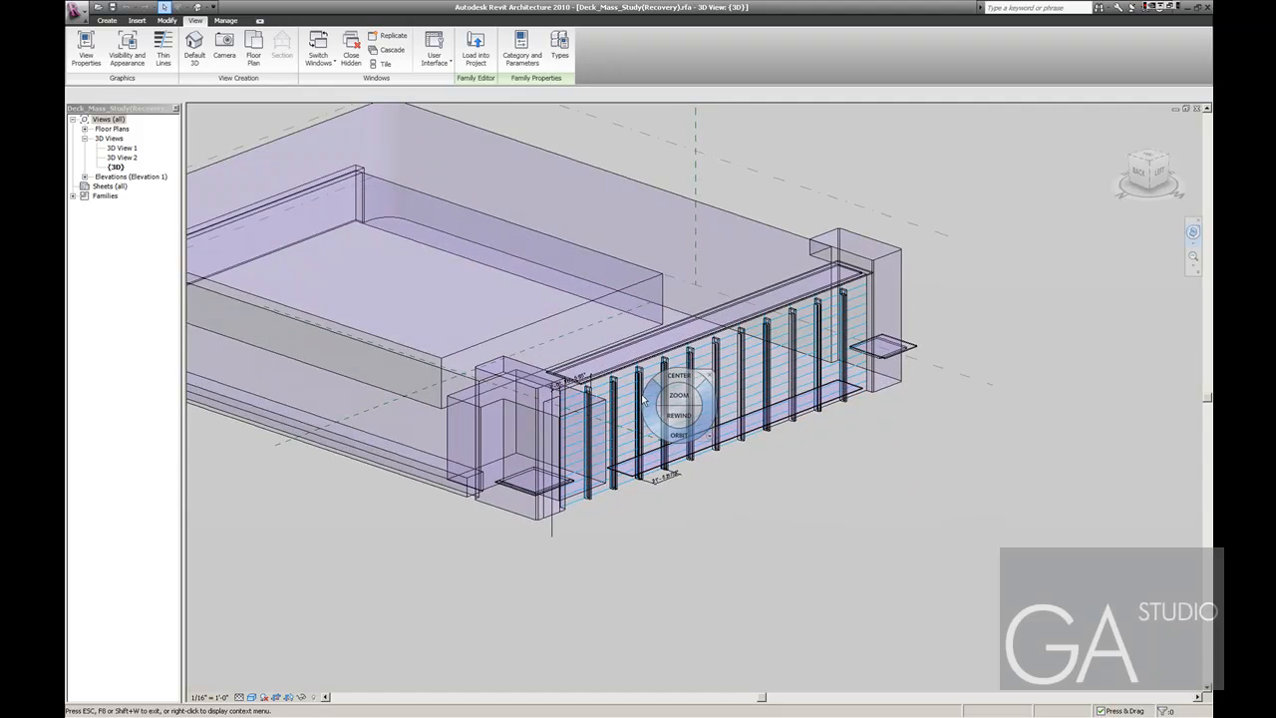
pyautogui.scroll(4, 683, 398)
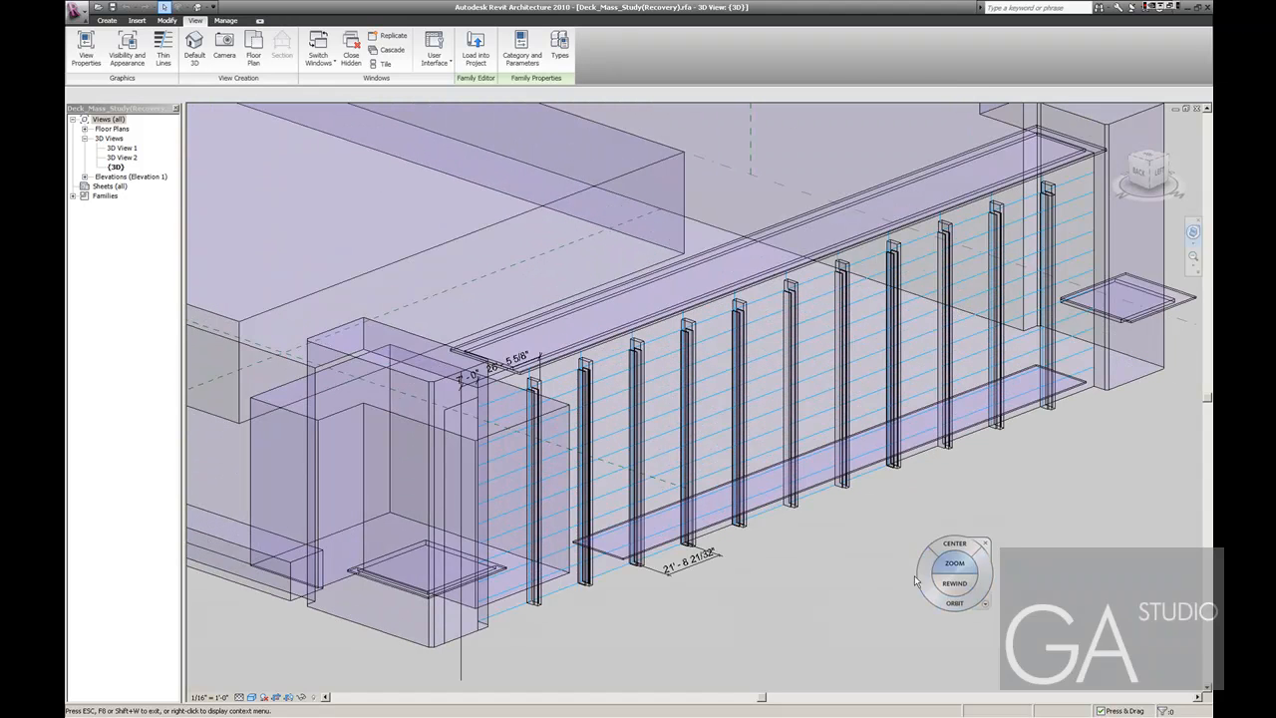
pyautogui.click(674, 598)
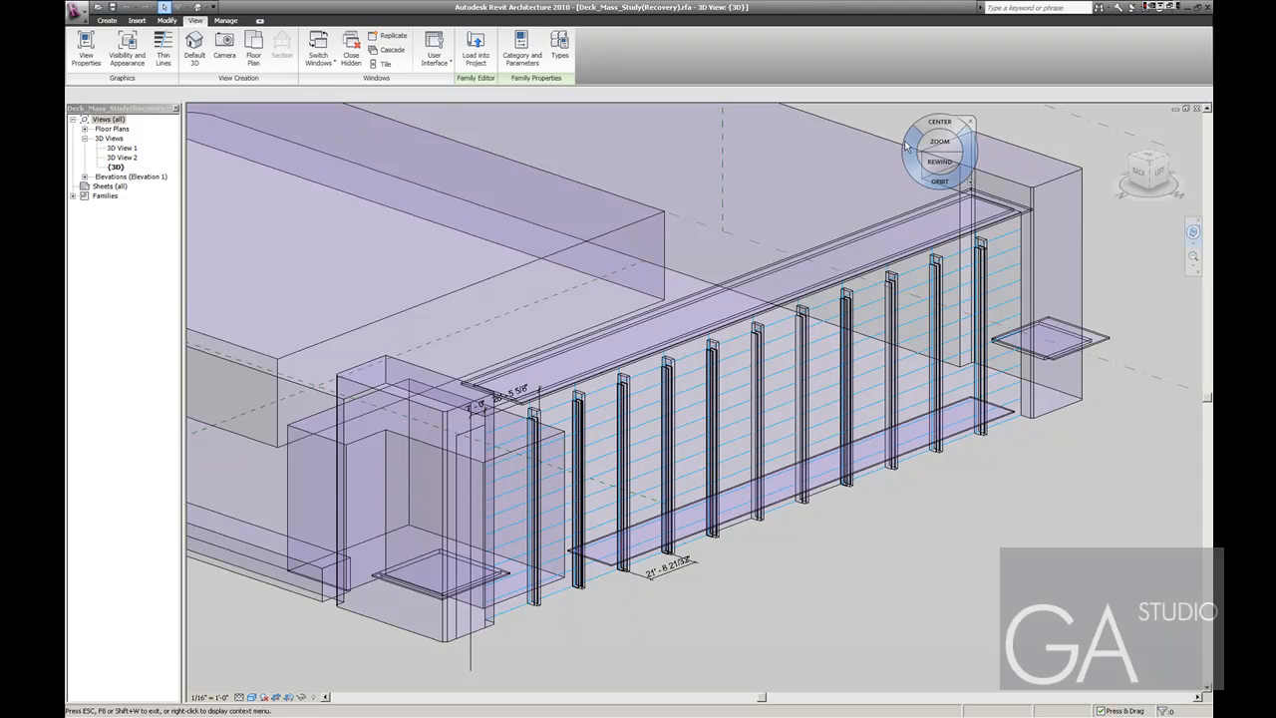
pyautogui.scroll(-1, 967, 470)
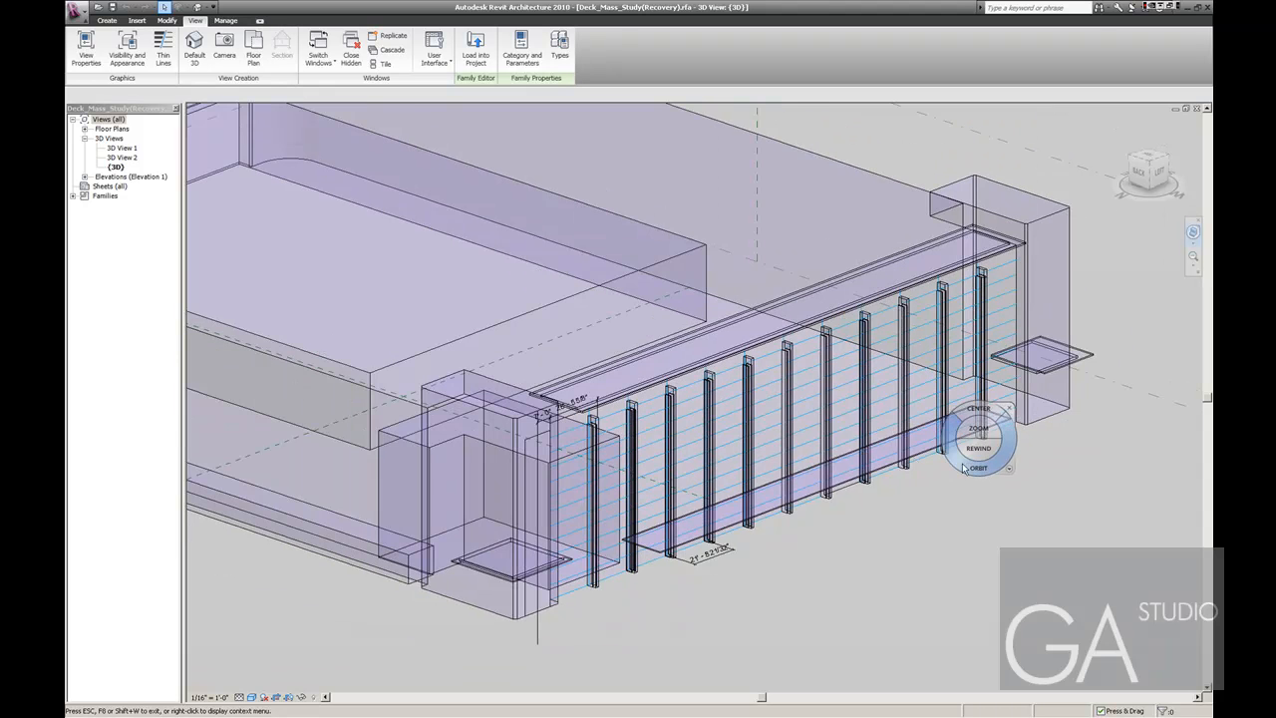
pyautogui.scroll(-2, 825, 470)
pyautogui.moveTo(748, 535); pyautogui.dragTo(833, 572, button='middle')
pyautogui.moveTo(422, 585); pyautogui.dragTo(596, 678, button='middle')
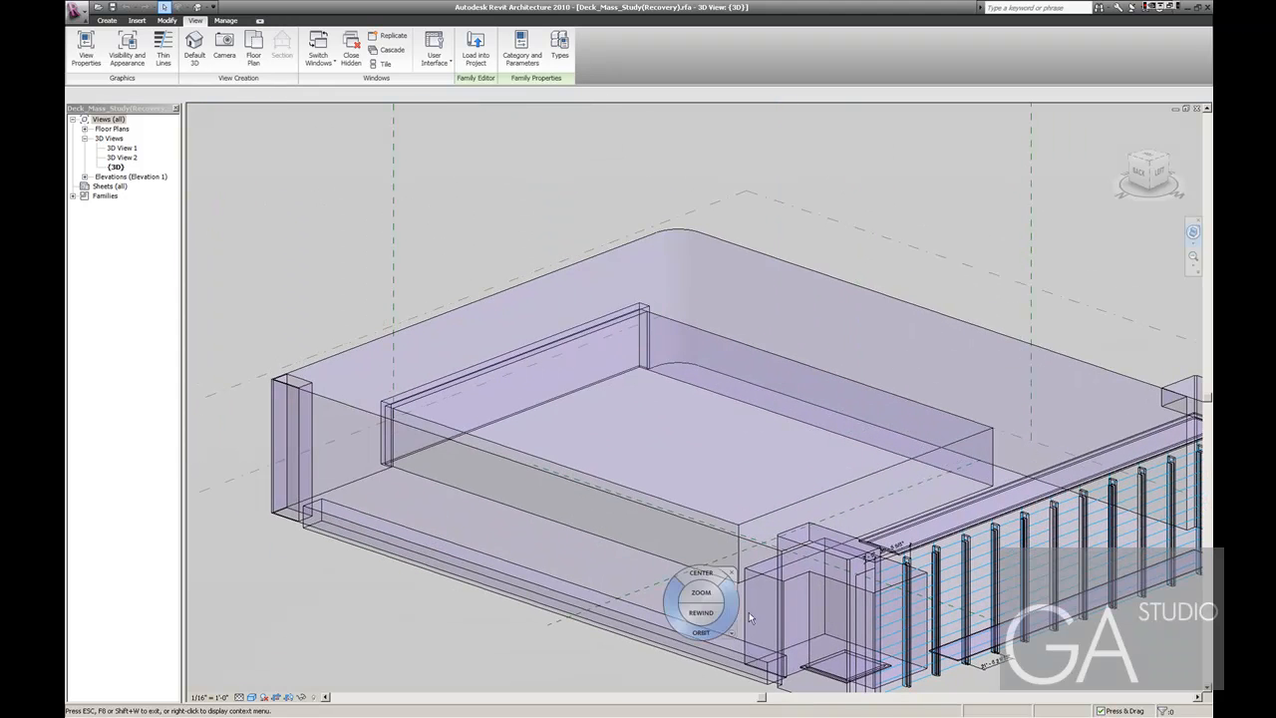
# Examine the low ledge along the deck's long side, the tower canopies and the facade fins.
pyautogui.press('Escape')
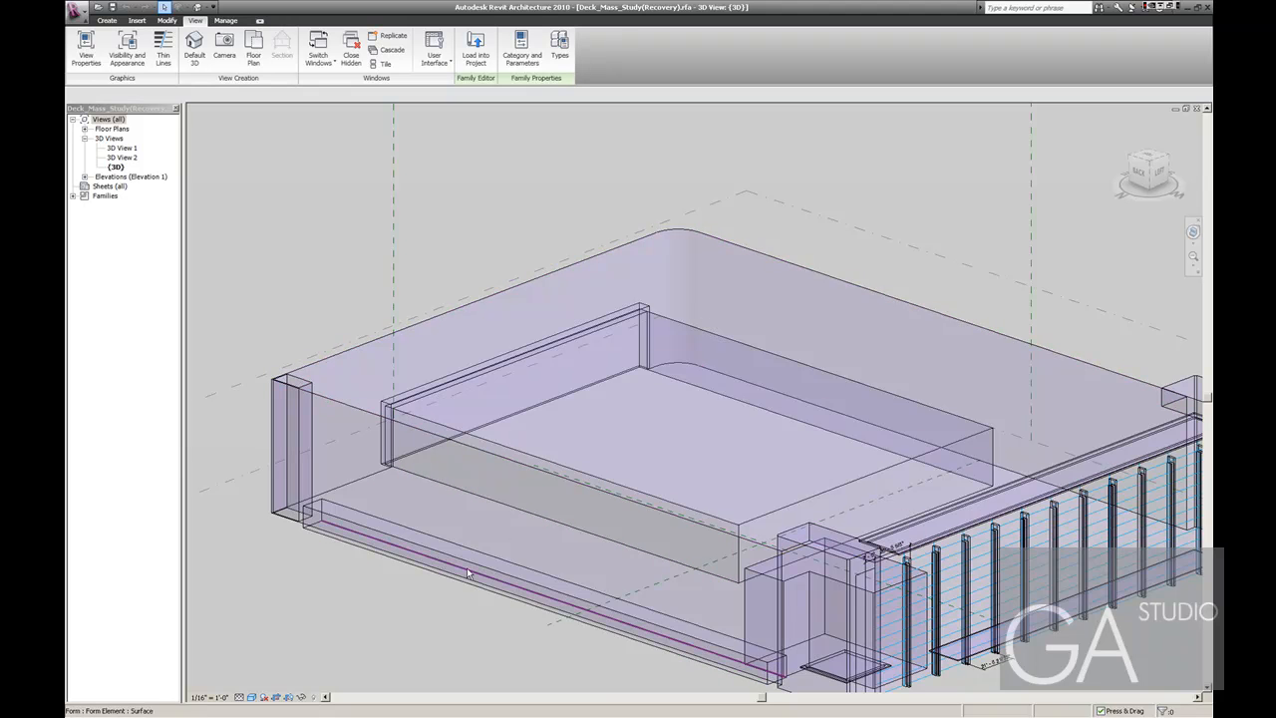
pyautogui.scroll(-1, 466, 567)
pyautogui.moveTo(625, 641); pyautogui.dragTo(493, 618, button='middle')
pyautogui.scroll(1, 526, 629)
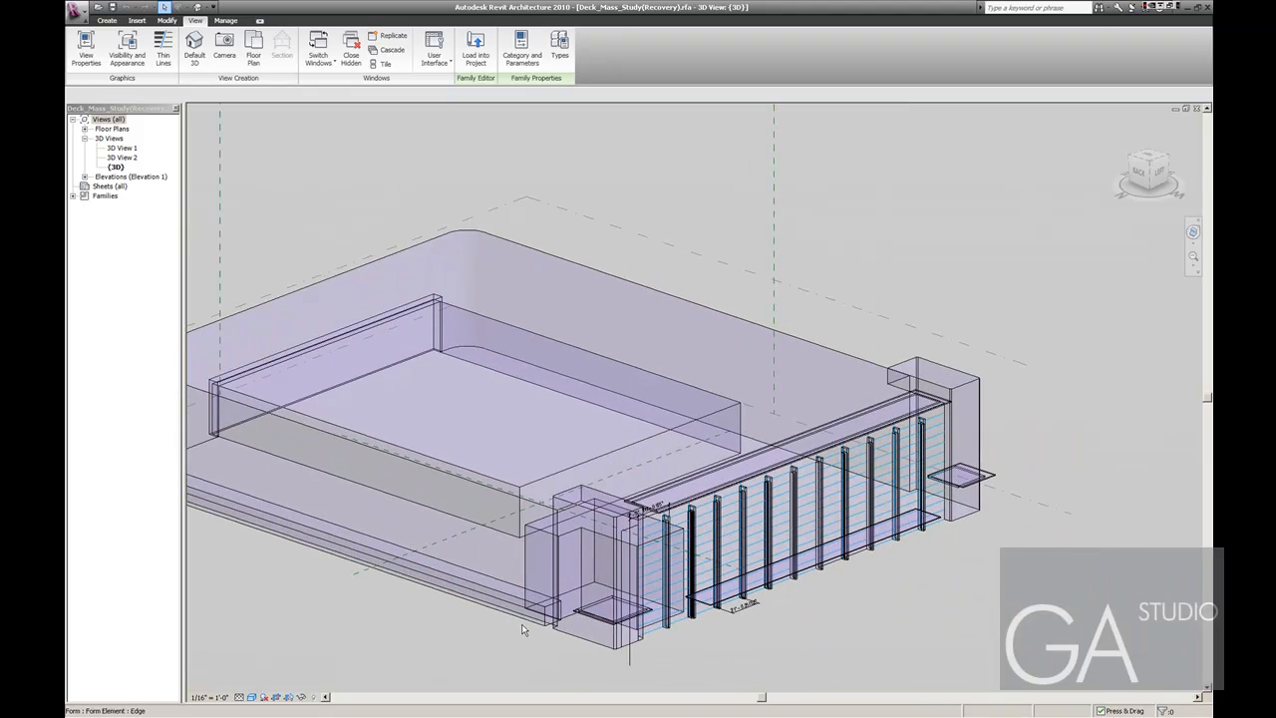
pyautogui.moveTo(592, 641); pyautogui.dragTo(652, 589, button='middle')
pyautogui.scroll(2, 884, 529)
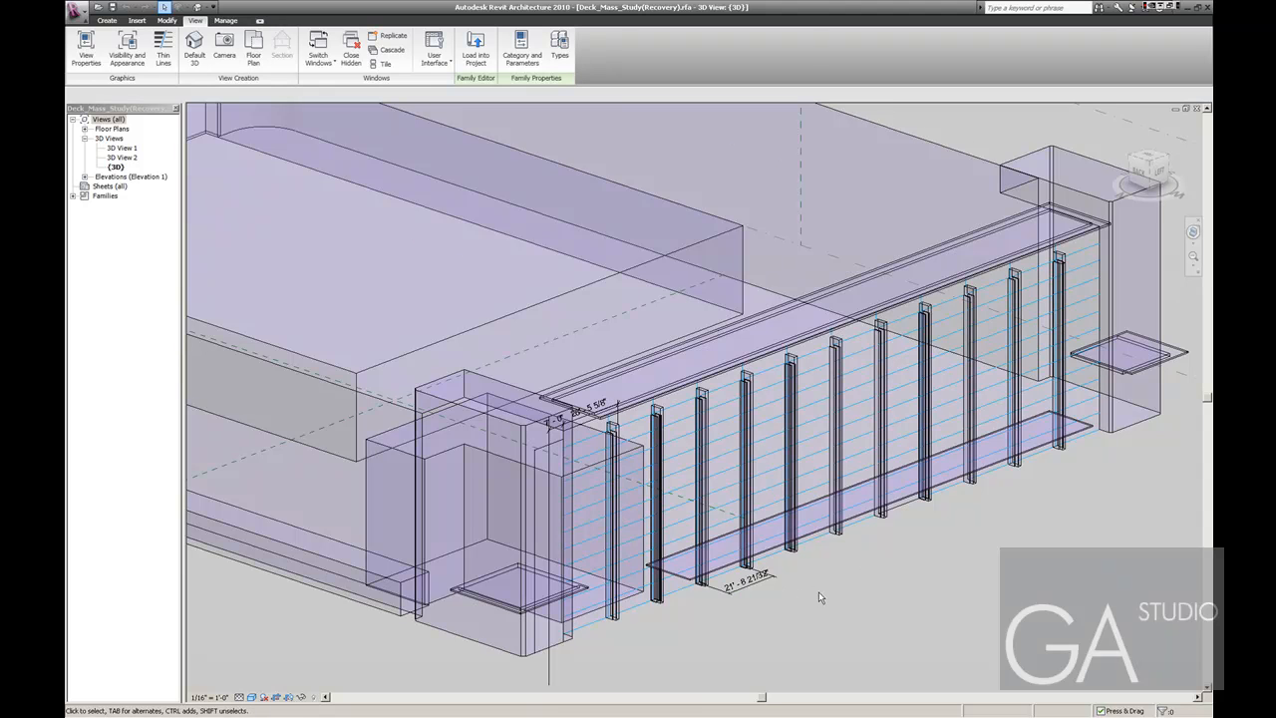
pyautogui.scroll(-1, 819, 591)
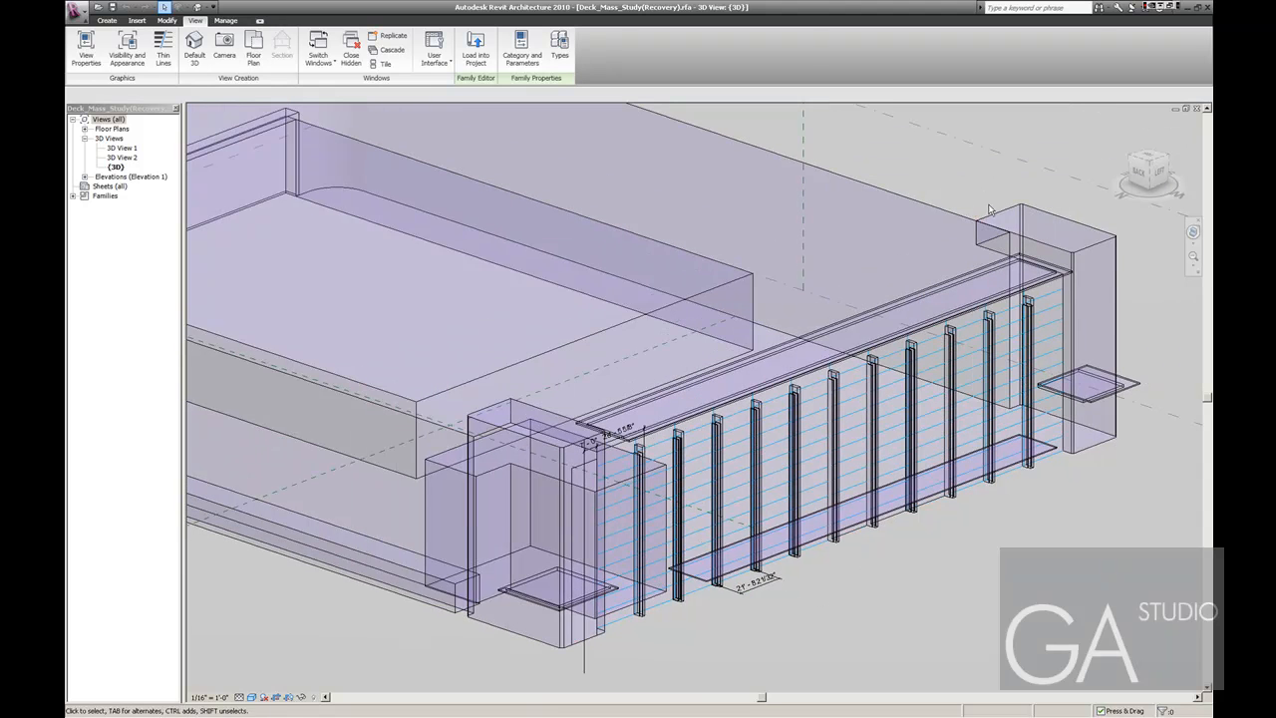
pyautogui.scroll(-1, 1035, 303)
pyautogui.scroll(-1, 738, 433)
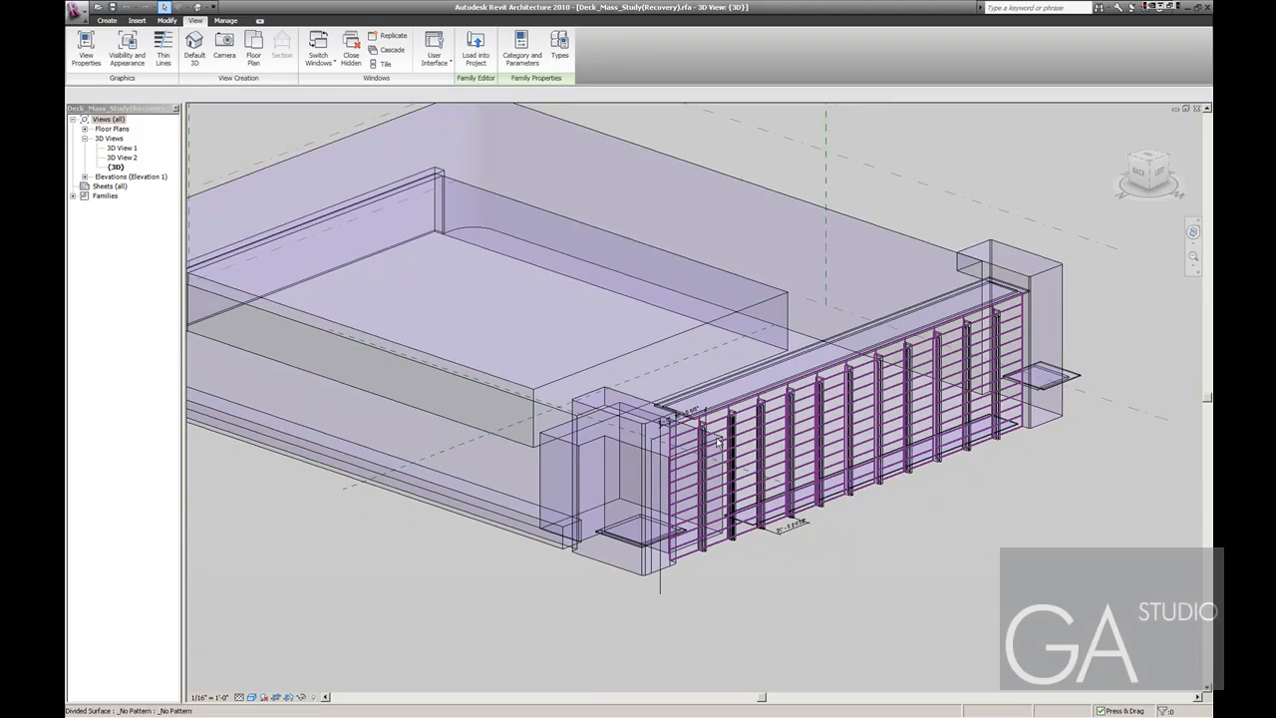
pyautogui.moveTo(604, 716)
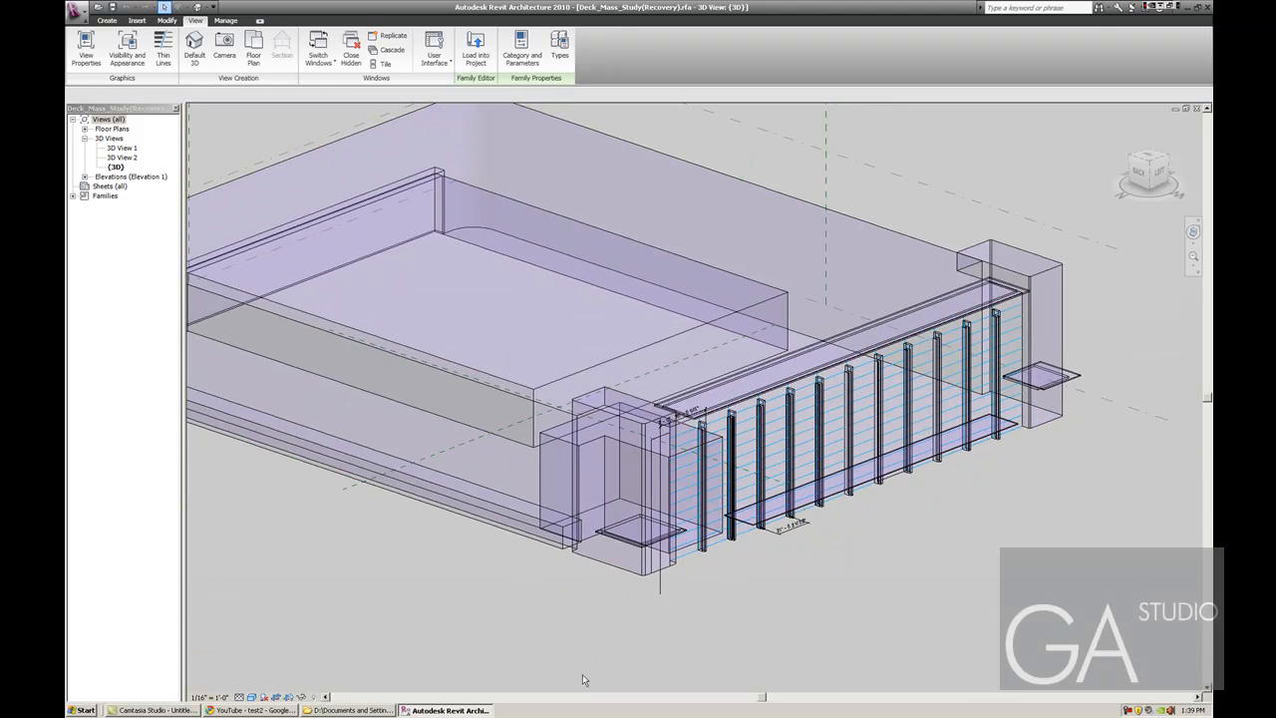
pyautogui.moveTo(385, 623); pyautogui.dragTo(464, 656, button='middle')
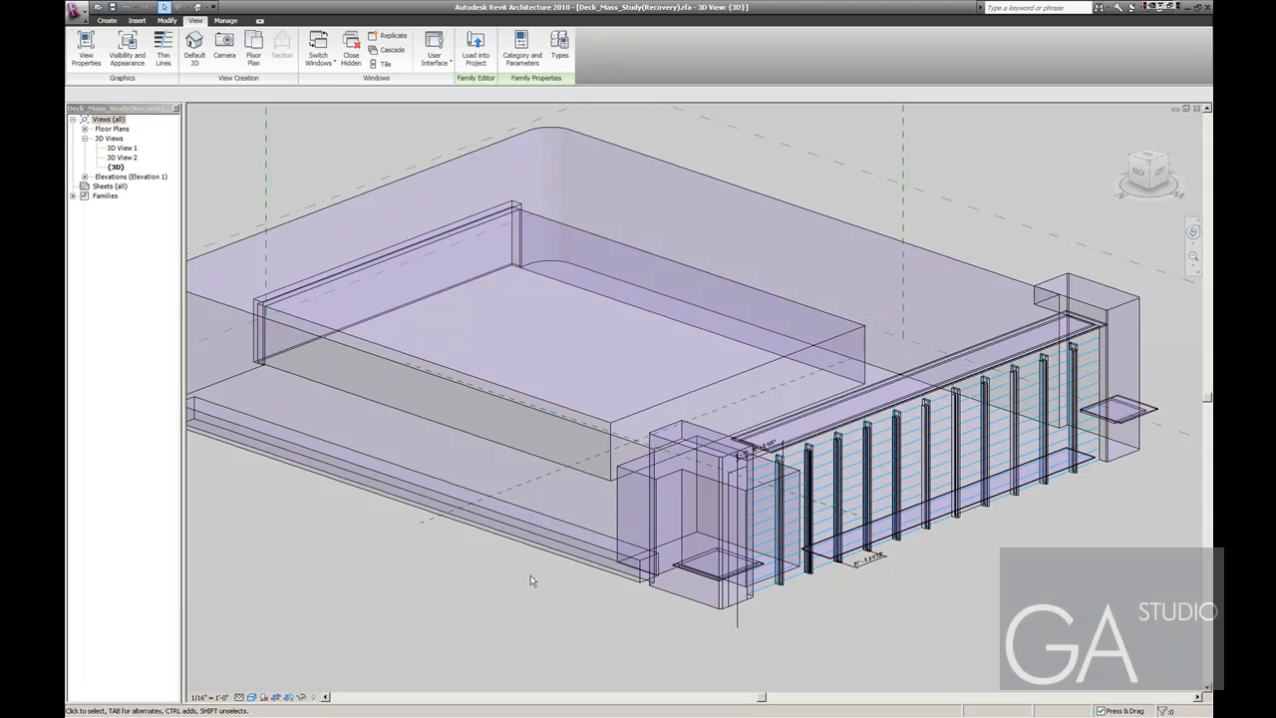
pyautogui.moveTo(531, 580); pyautogui.dragTo(530, 631, button='middle')
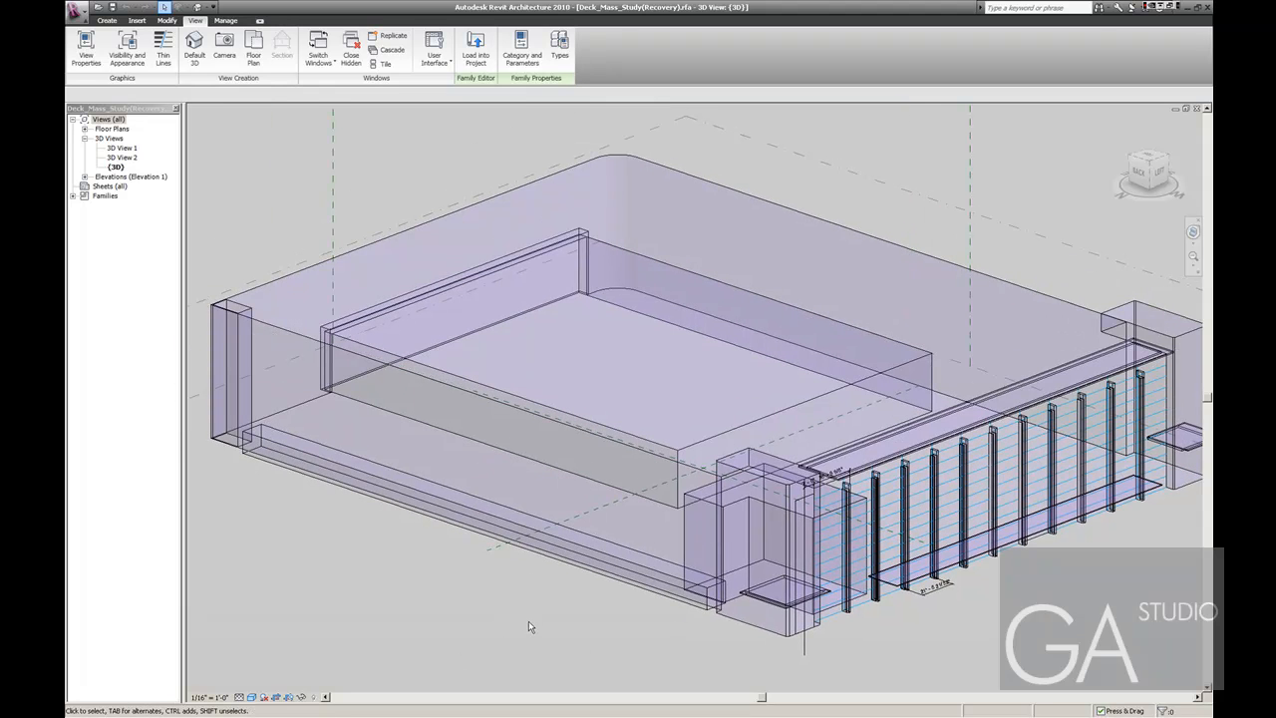
pyautogui.moveTo(554, 716)
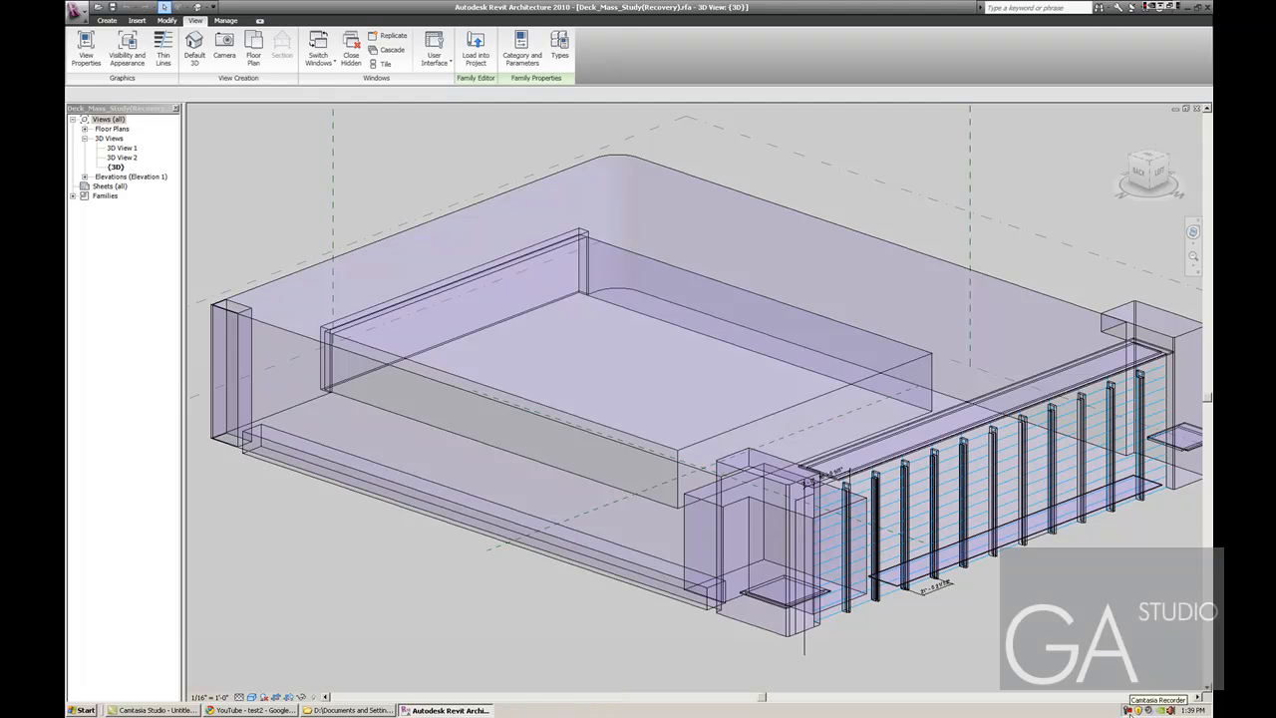
pyautogui.click(1127, 708)
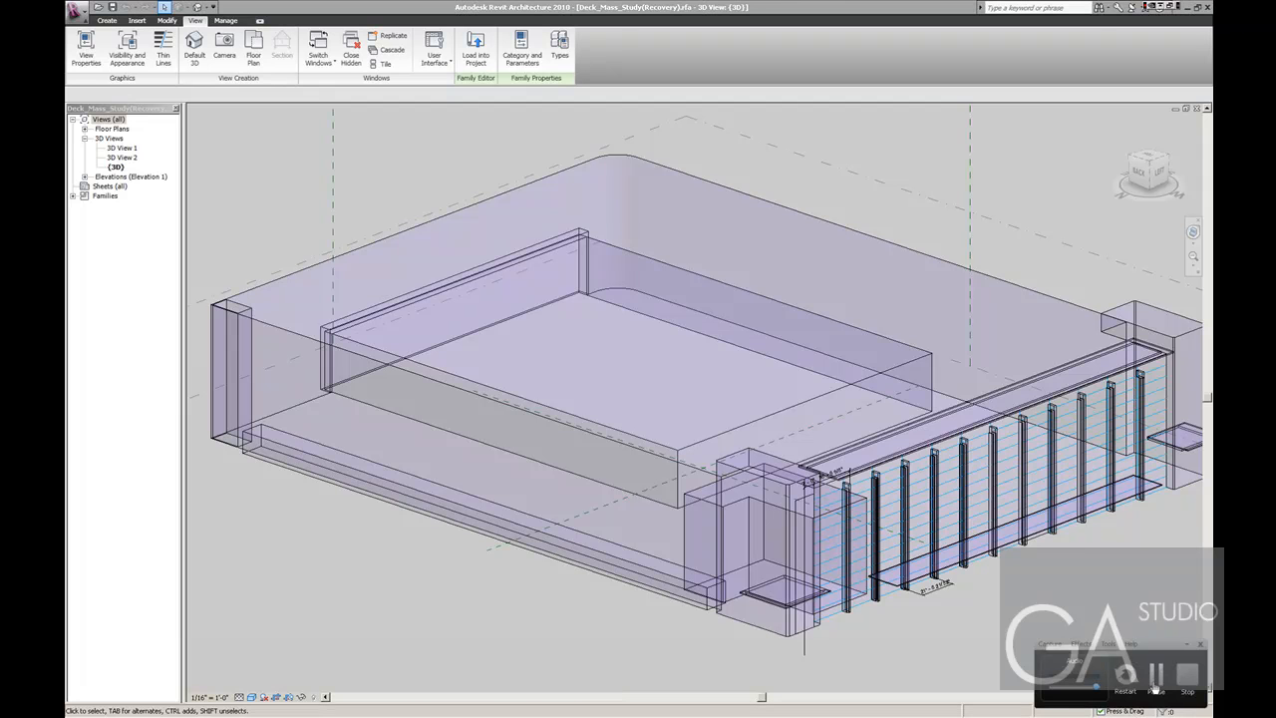